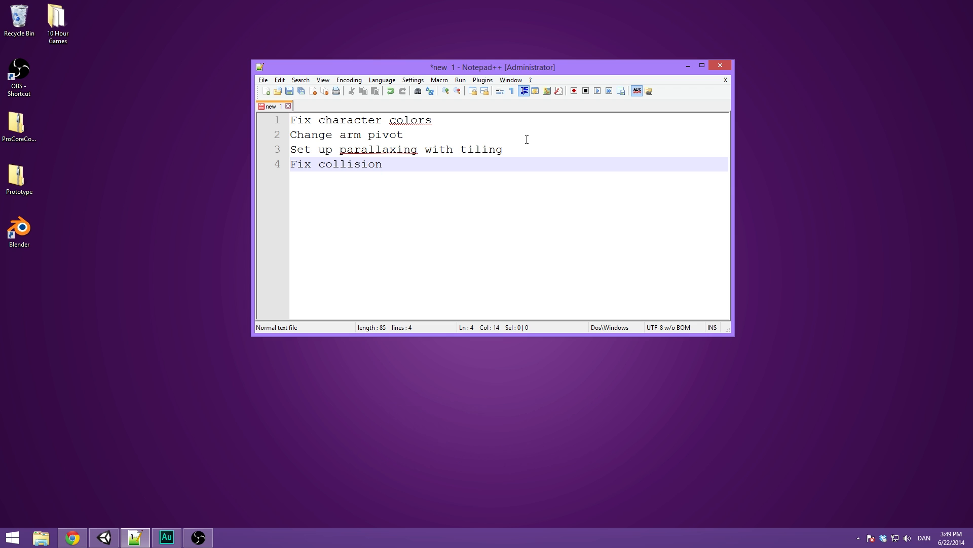
- Switch to Unity and inspect the Player's sprite colors up close in the scene
mouse_move(112, 543)
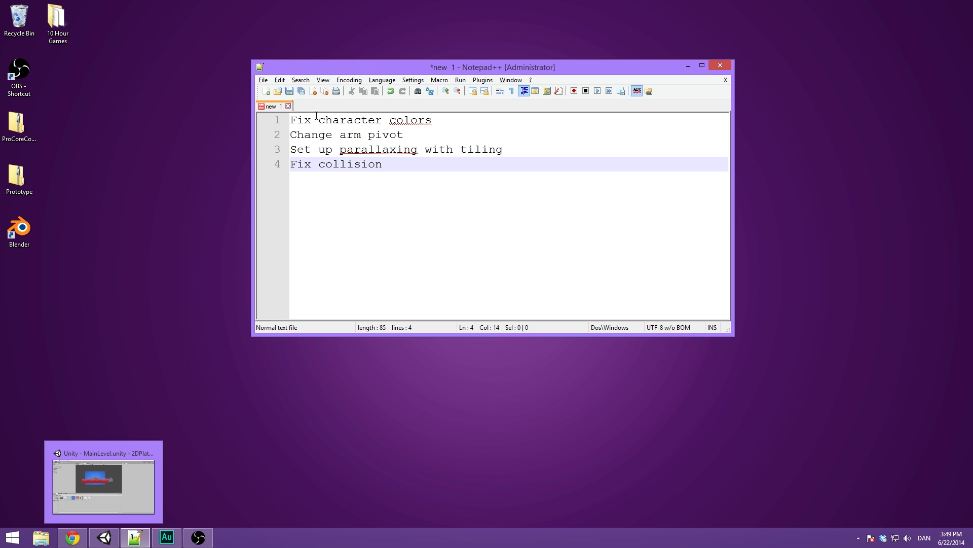
left_click(104, 537)
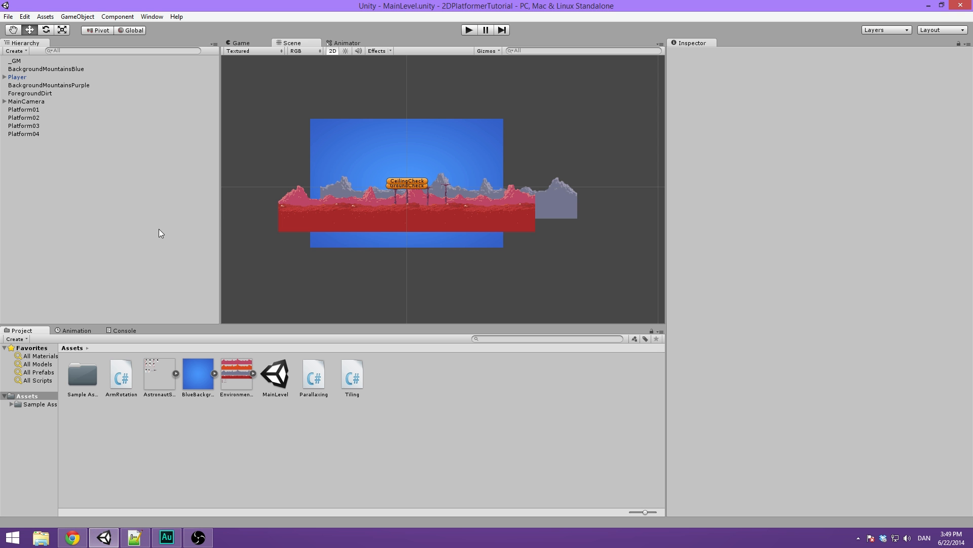
left_click(26, 78)
key("f")
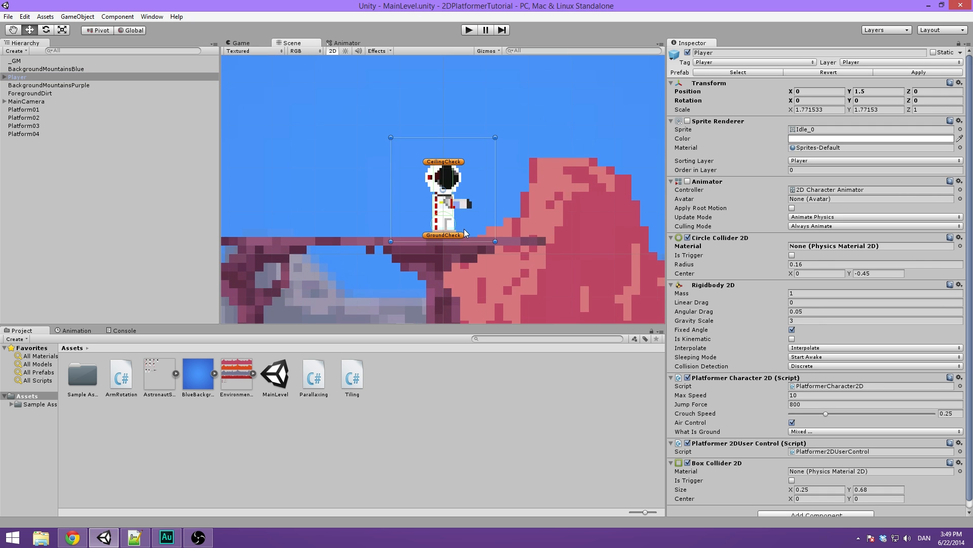
scroll(478, 227, "up", 8)
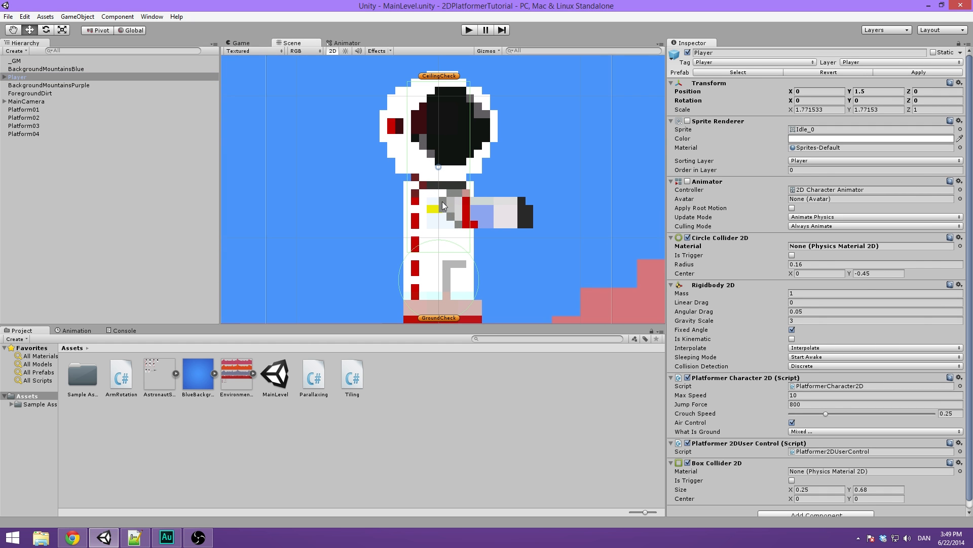
scroll(457, 239, "down", 2)
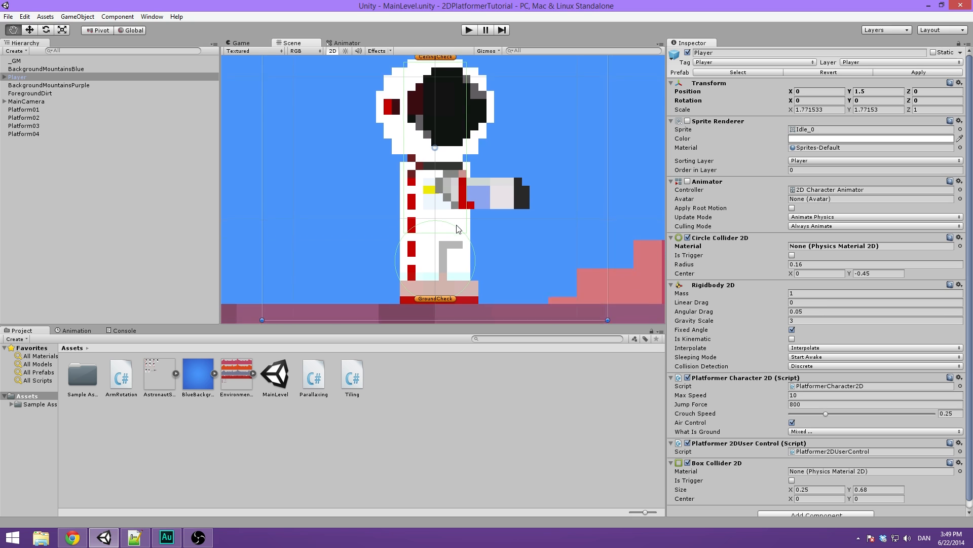
scroll(457, 240, "up", 1)
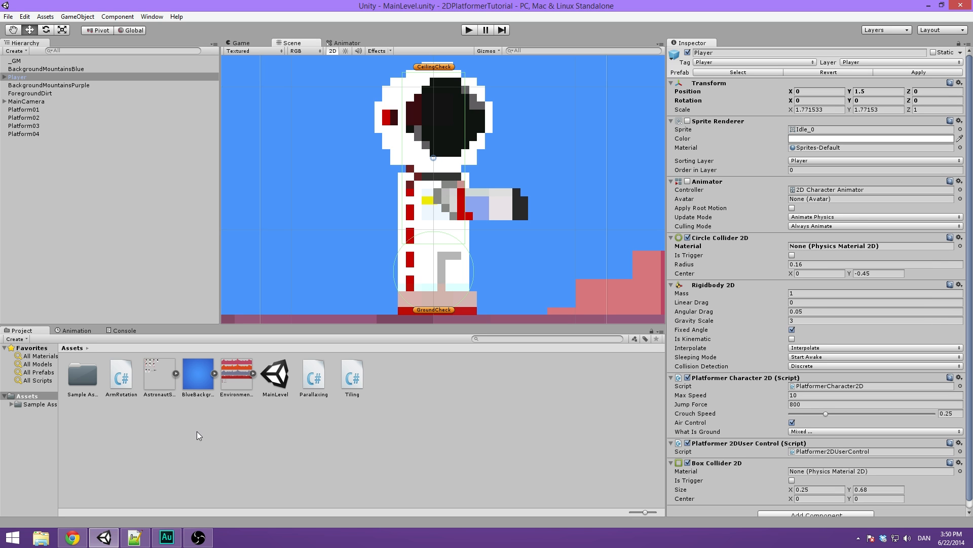
scroll(442, 176, "down", 3)
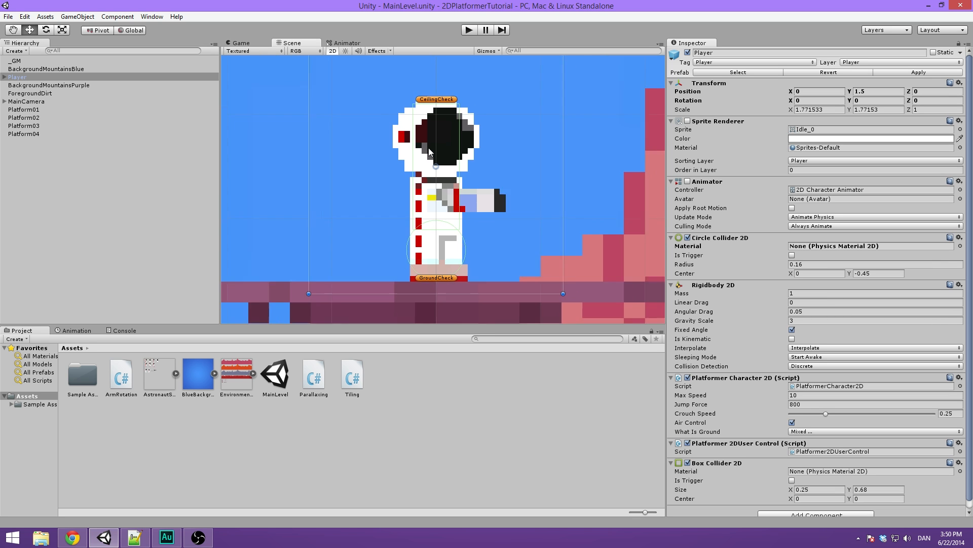
scroll(441, 176, "up", 3)
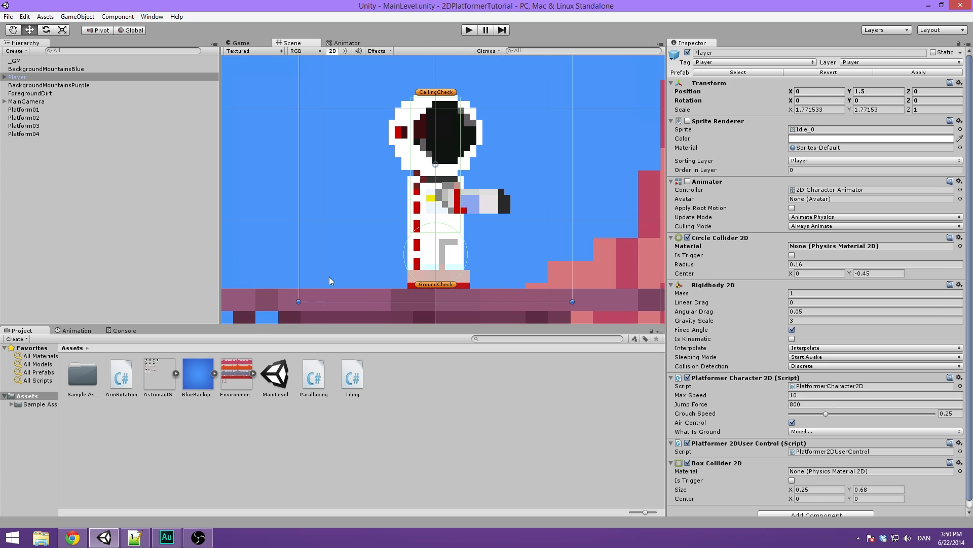
- Set the texture format of AstronautSpriteAtlas to 16 bits, apply it, and check the astronaut's colors
left_click(169, 381)
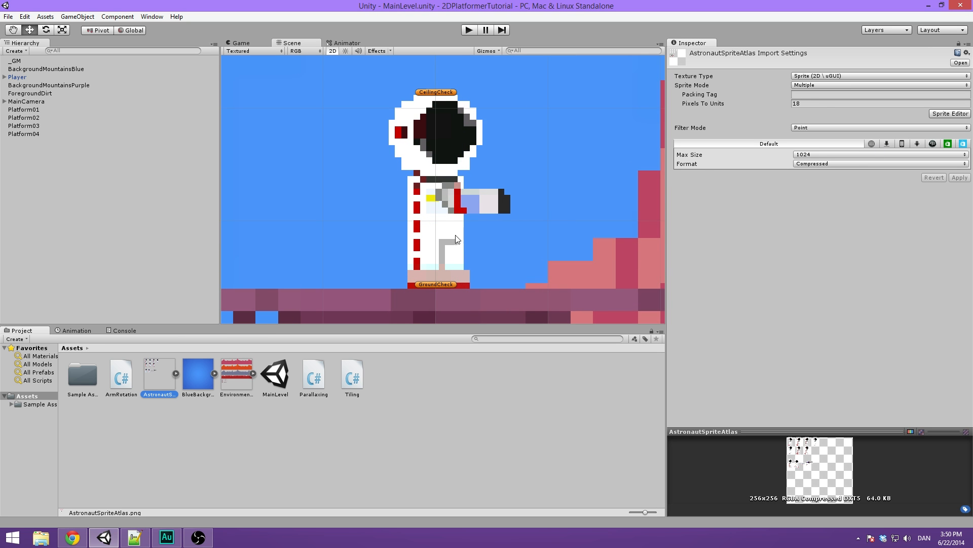
scroll(336, 266, "up", 2)
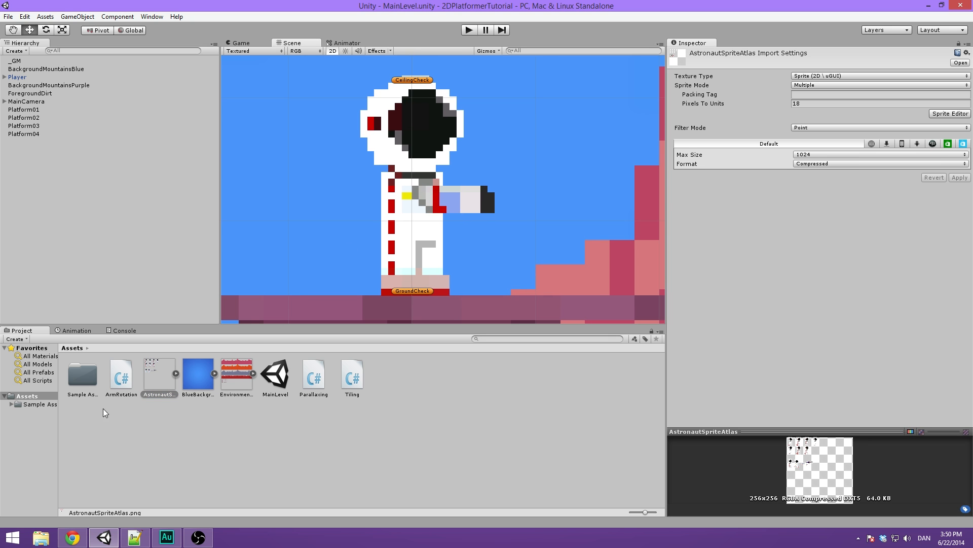
left_click(162, 378)
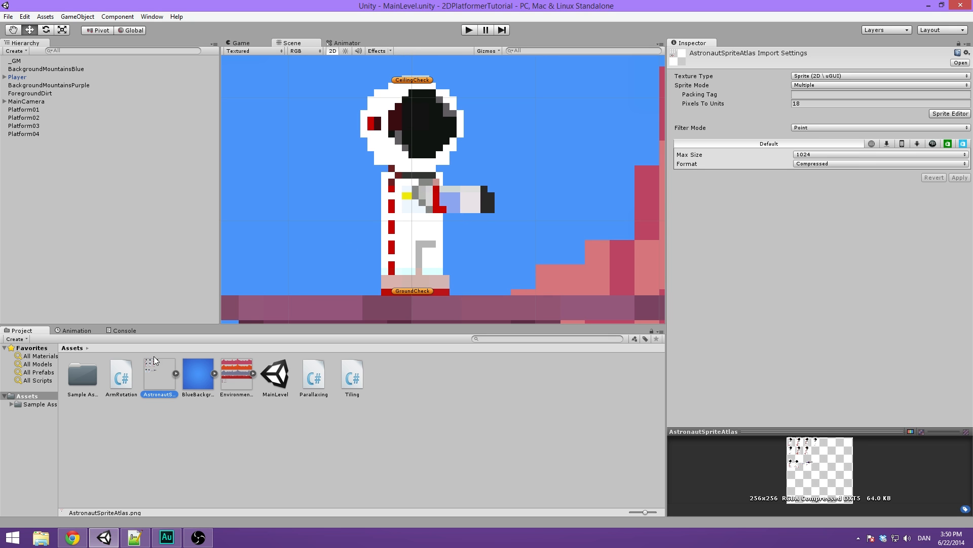
left_click(827, 164)
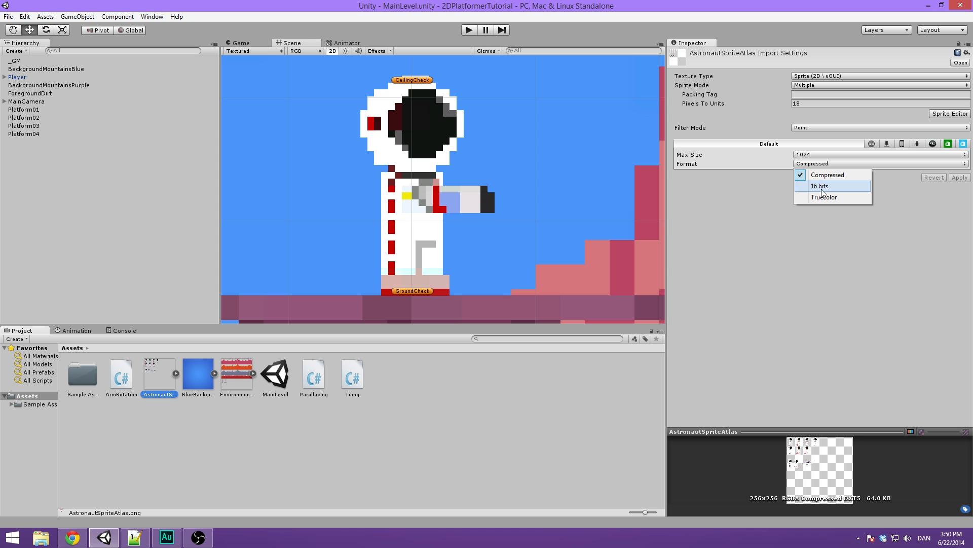
left_click(839, 188)
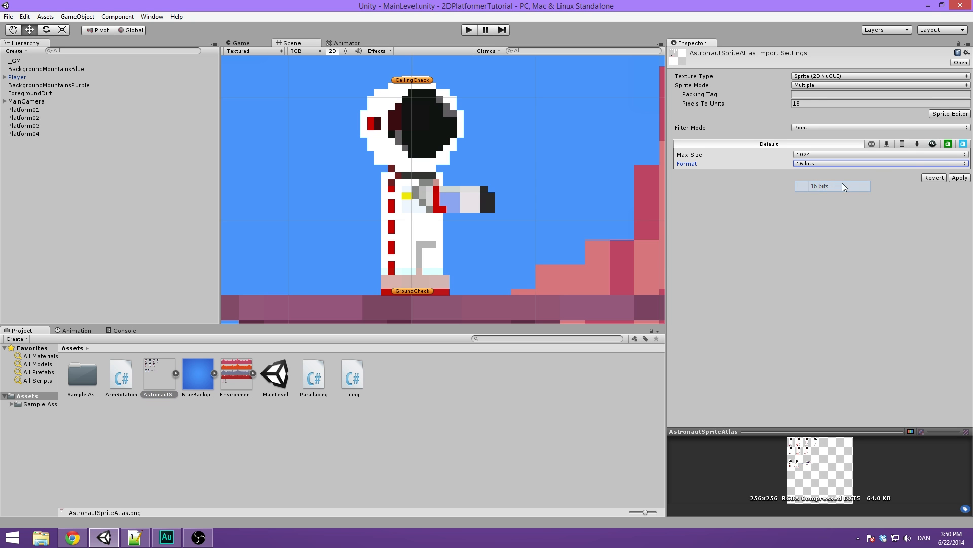
scroll(395, 171, "down", 5)
scroll(403, 165, "up", 5)
middle_click_drag(432, 161, 465, 162)
scroll(412, 171, "down", 1)
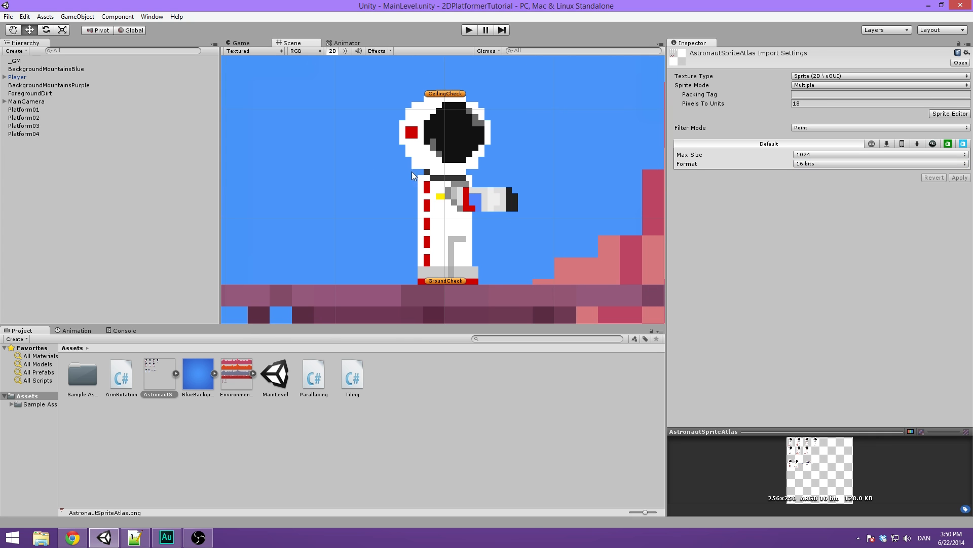
- Try the Truecolor format on AstronautSpriteAtlas for comparison and return it to 16 bits, applying the change
left_click(827, 164)
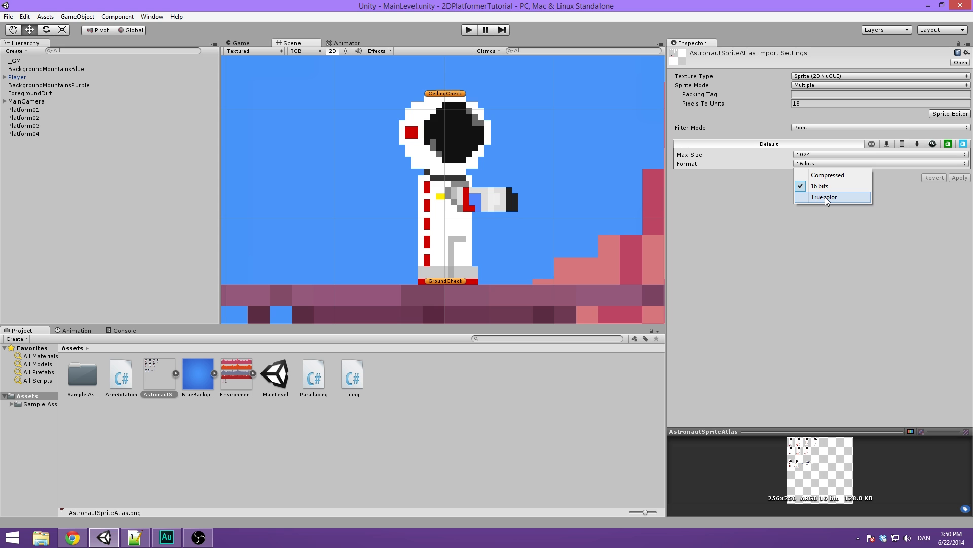
left_click(825, 197)
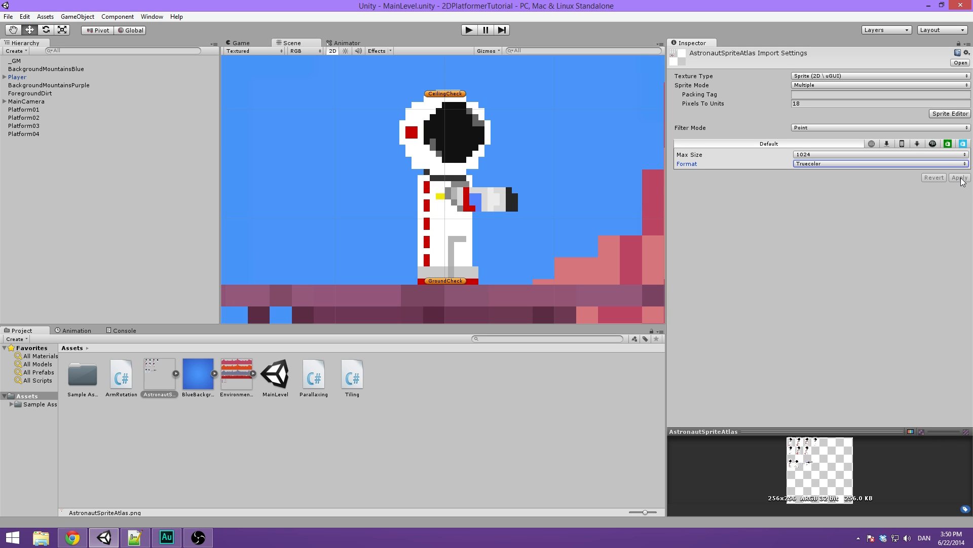
left_click(847, 164)
left_click(843, 186)
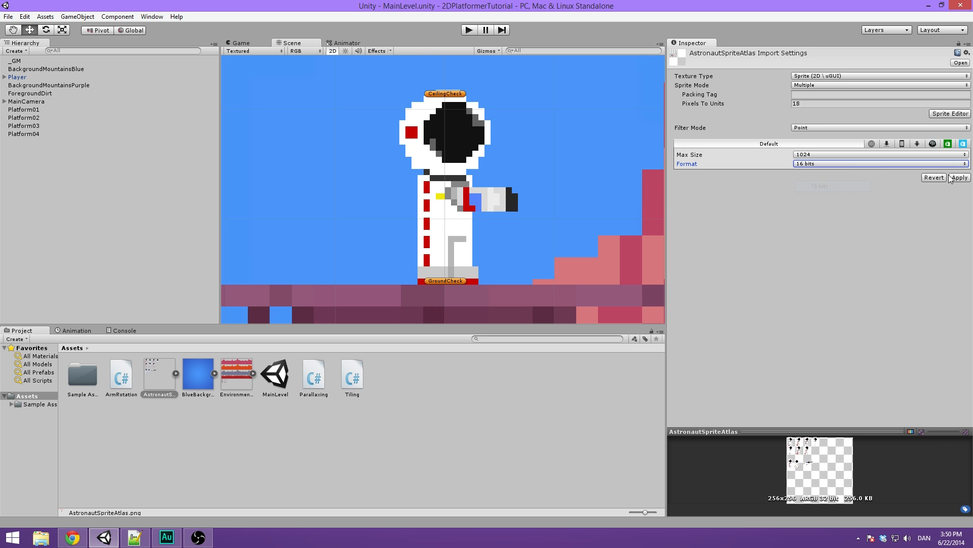
left_click(960, 178)
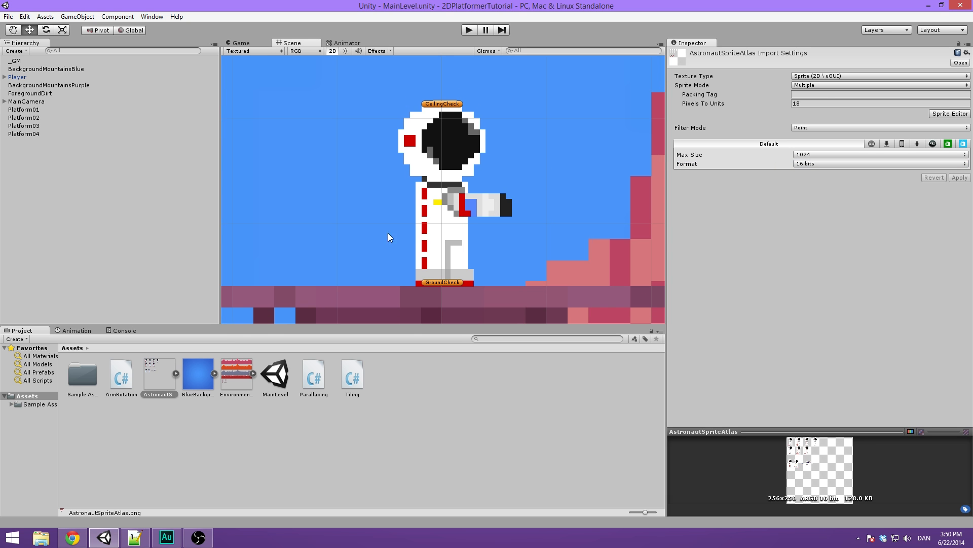
scroll(453, 176, "down", 1)
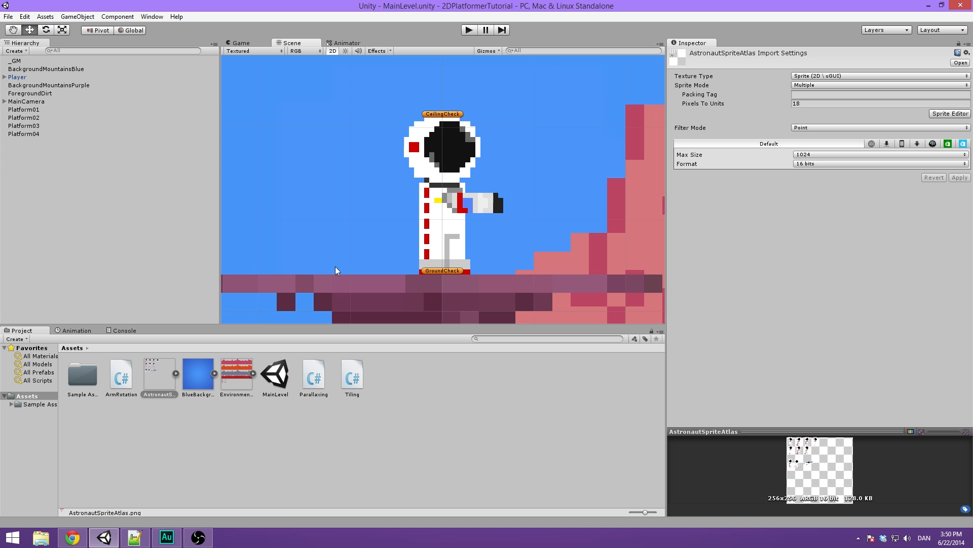
- Set the texture format of EnvironmentSpriteAtlas to 16 bits, apply it, and check the level in the Game view
left_click(241, 393)
scroll(482, 234, "down", 8)
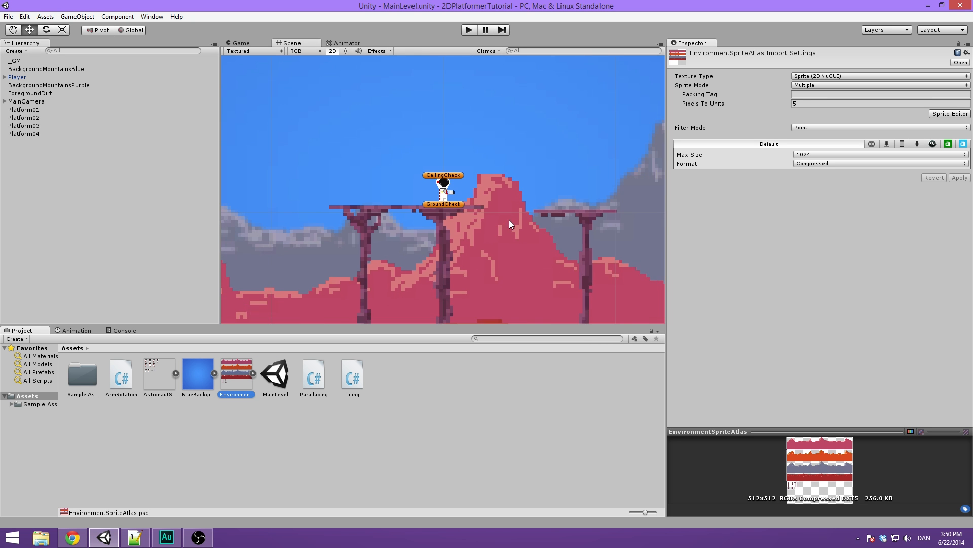
scroll(511, 219, "down", 4)
left_click(827, 165)
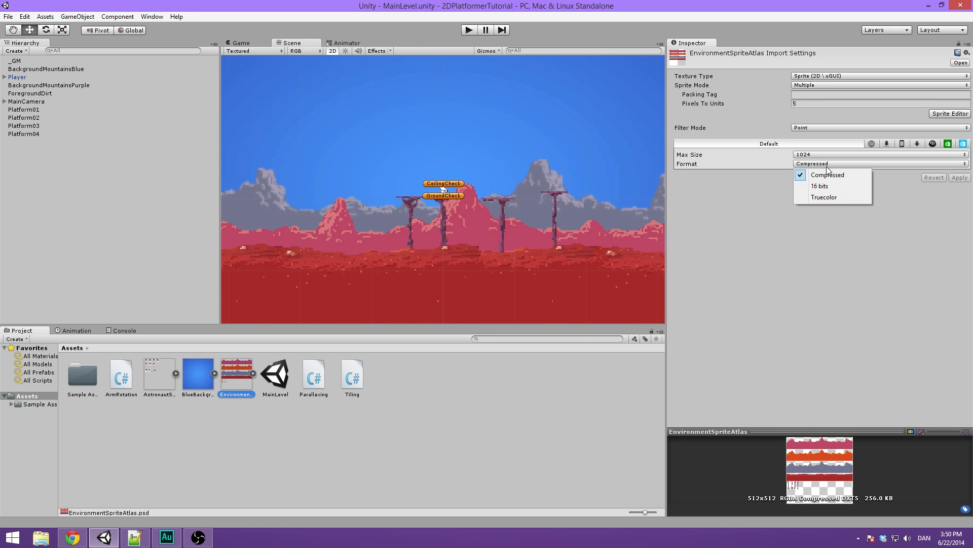
left_click(820, 186)
left_click(960, 178)
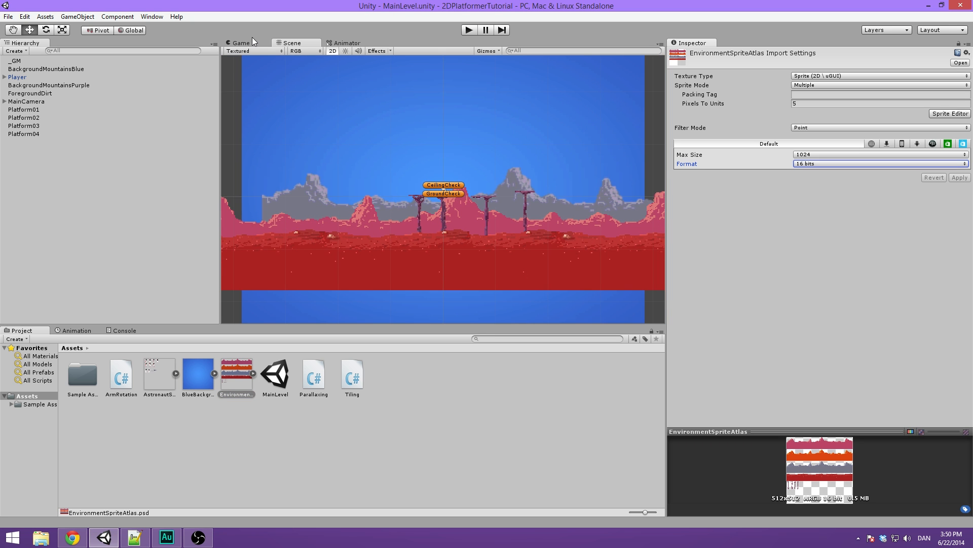
left_click(242, 43)
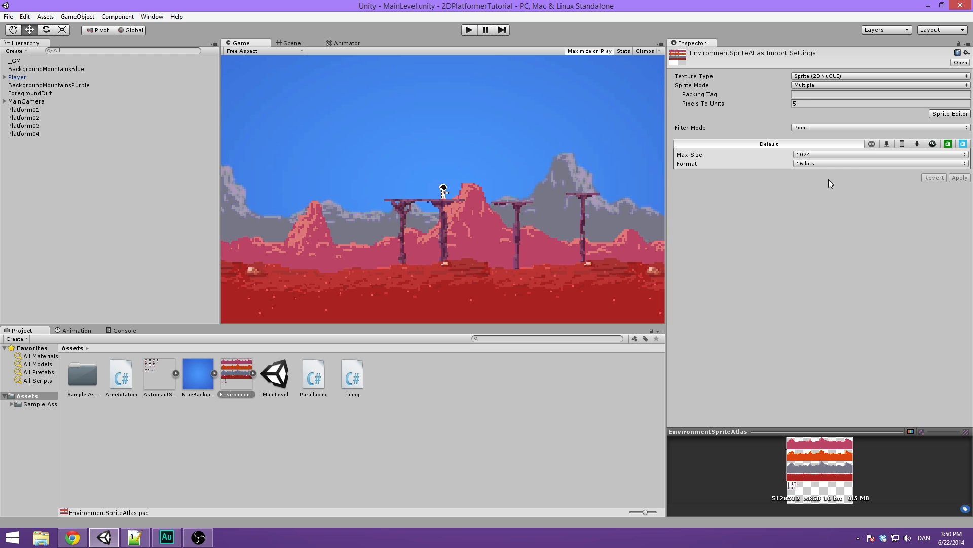
left_click(291, 42)
- Switch EnvironmentSpriteAtlas to the Compressed format and apply it to compare the red ground's colors up close
scroll(348, 200, "up", 8)
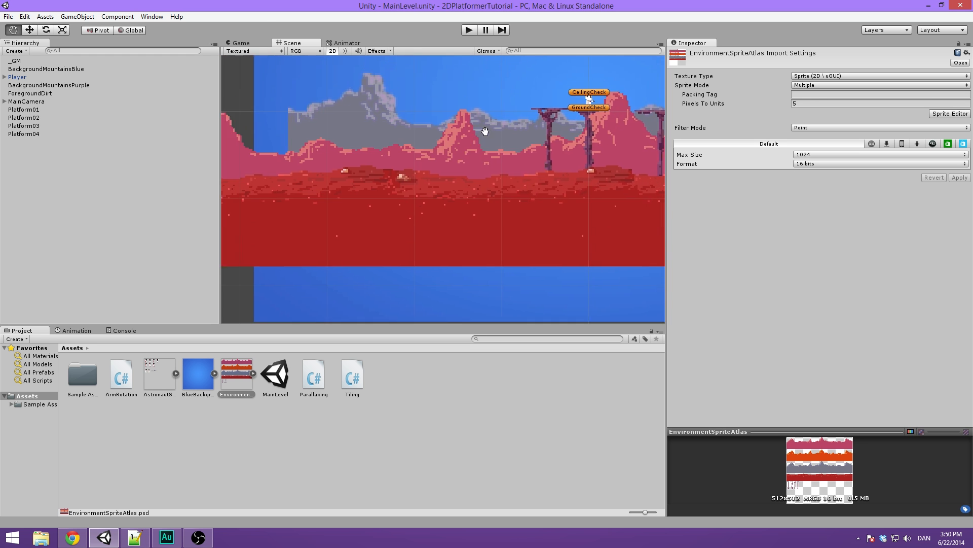
scroll(461, 167, "up", 3)
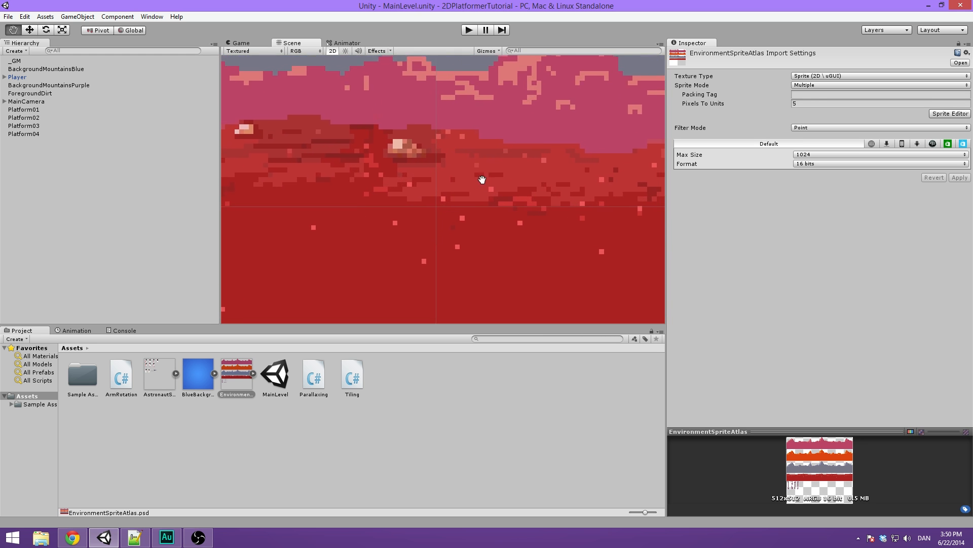
left_click(824, 164)
left_click(826, 175)
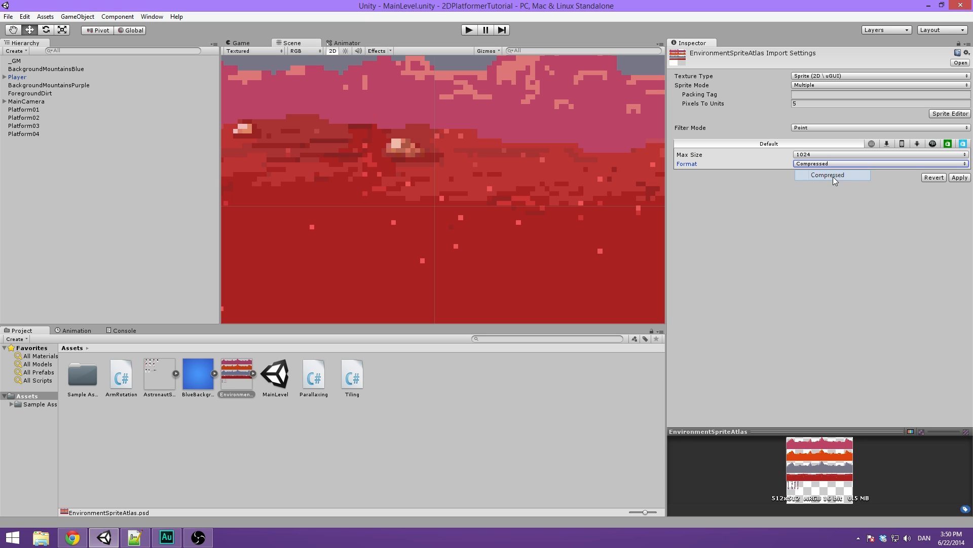
left_click(956, 178)
- Change the EnvironmentSpriteAtlas format to Truecolor and apply it
left_click(795, 163)
left_click(823, 186)
left_click(834, 164)
left_click(825, 197)
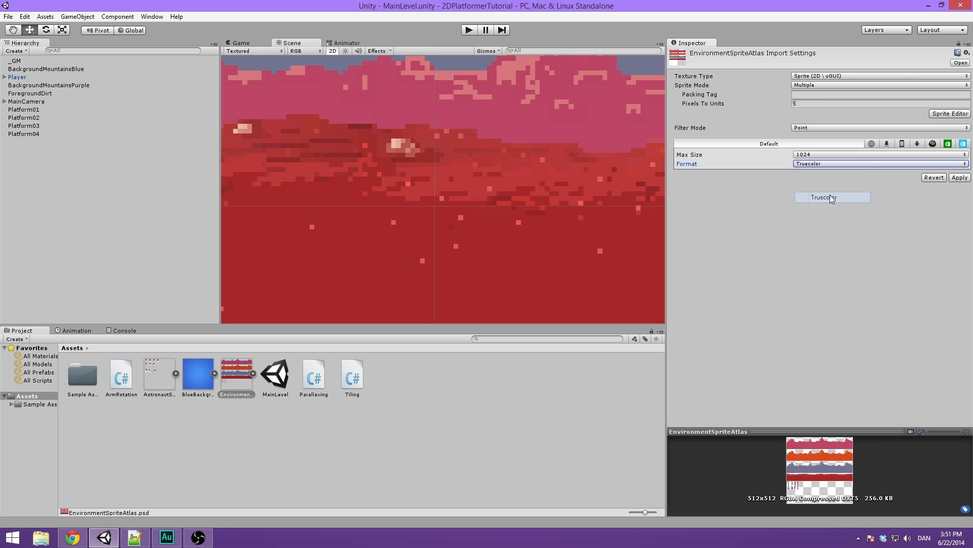
left_click(962, 179)
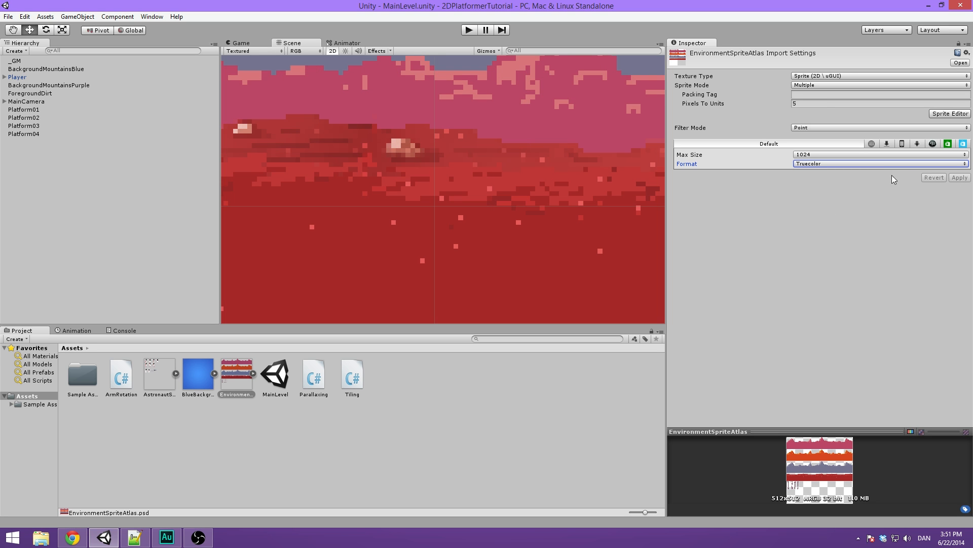
- Compare formats on EnvironmentSpriteAtlas by applying 16 bits and reapplying Truecolor
left_click(832, 164)
left_click(819, 190)
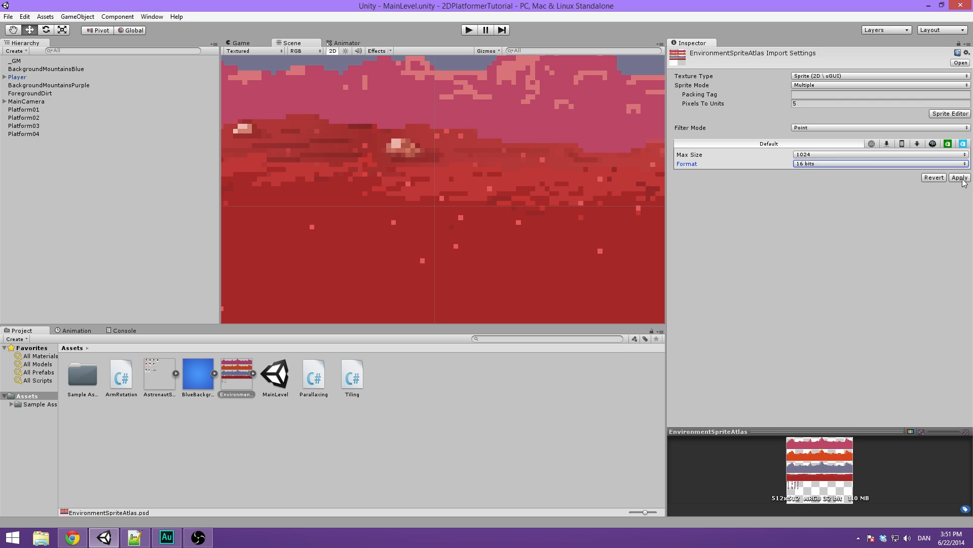
left_click(963, 180)
left_click(819, 164)
left_click(822, 198)
left_click(960, 178)
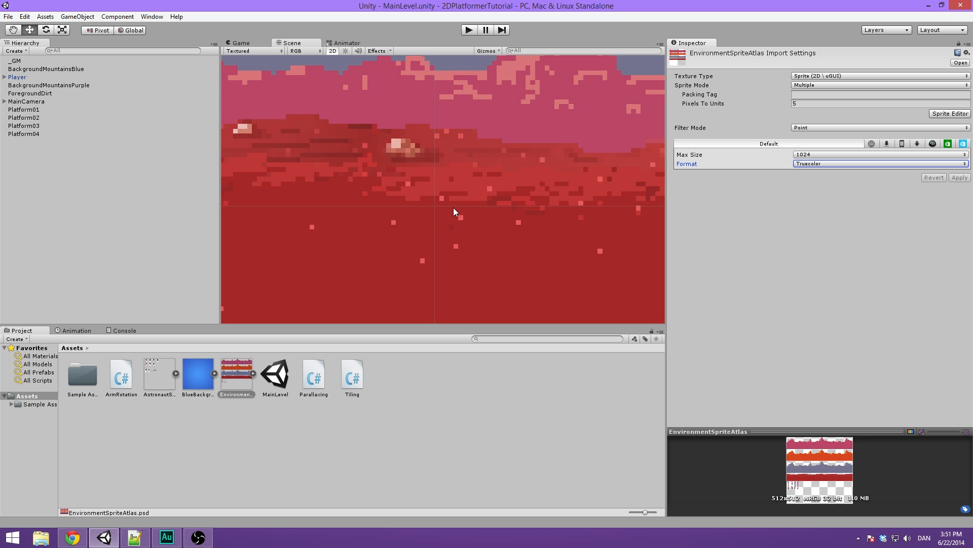
- Set EnvironmentSpriteAtlas back to the Compressed format and apply it to compare the wider landscape
scroll(456, 203, "down", 5)
scroll(473, 190, "up", 5)
left_click(820, 164)
left_click(811, 177)
left_click(960, 178)
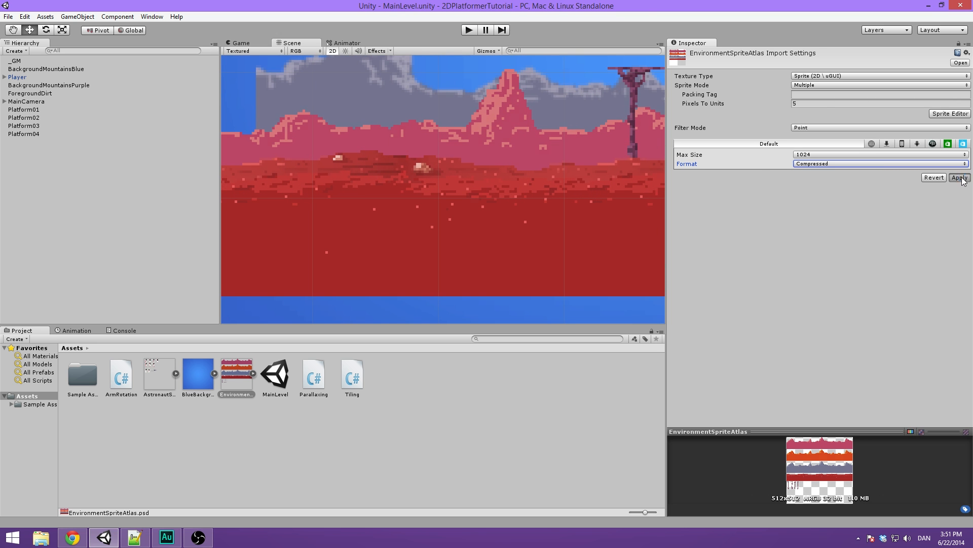
- Apply the 16 bits format to EnvironmentSpriteAtlas and examine the landscape colors in the scene
left_click(803, 167)
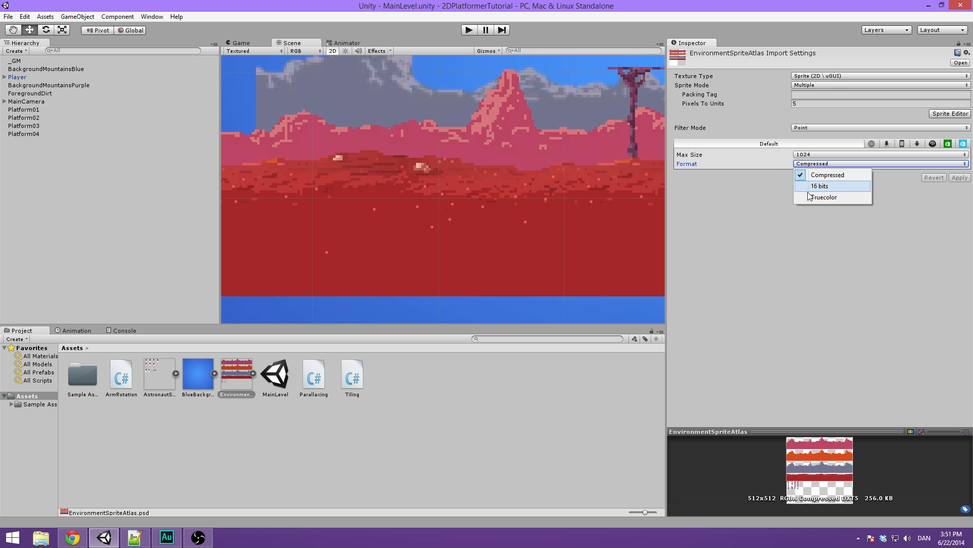
left_click(816, 186)
left_click(960, 177)
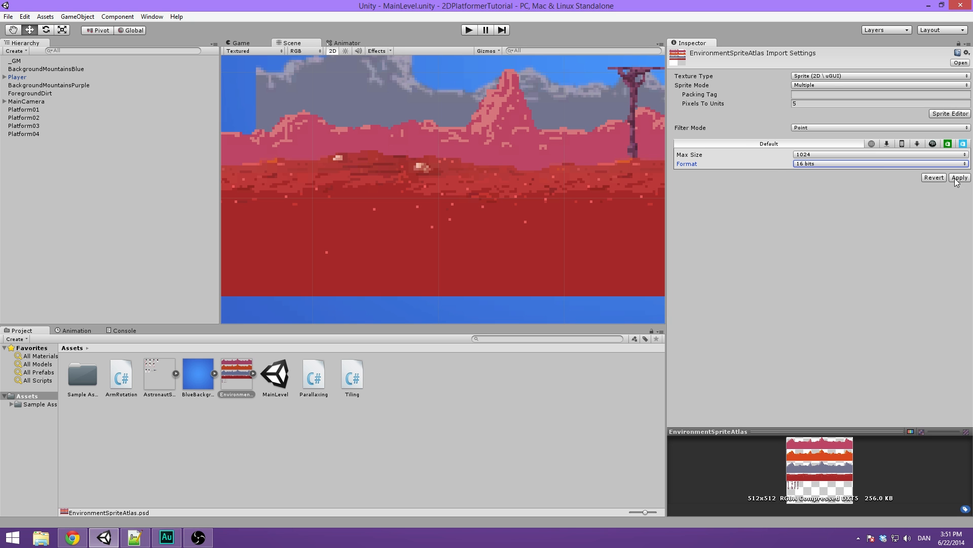
scroll(503, 154, "down", 3)
scroll(506, 148, "up", 6)
mouse_move(509, 148)
middle_mouse_down()
mouse_move(265, 148)
mouse_move(504, 161)
middle_mouse_up()
- Set the texture format of EnvironmentSpriteAtlas to Truecolor and apply the import settings
left_click(818, 166)
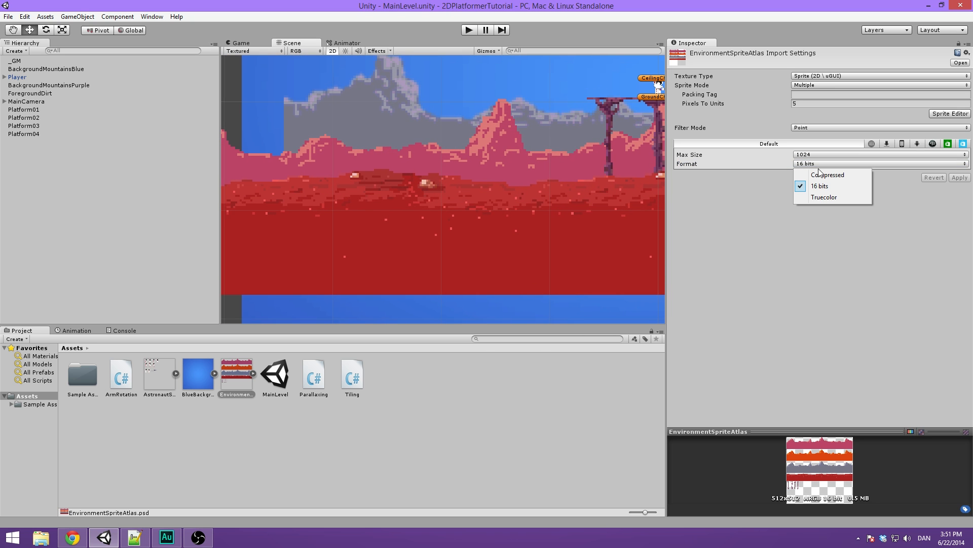
left_click(824, 197)
left_click(962, 179)
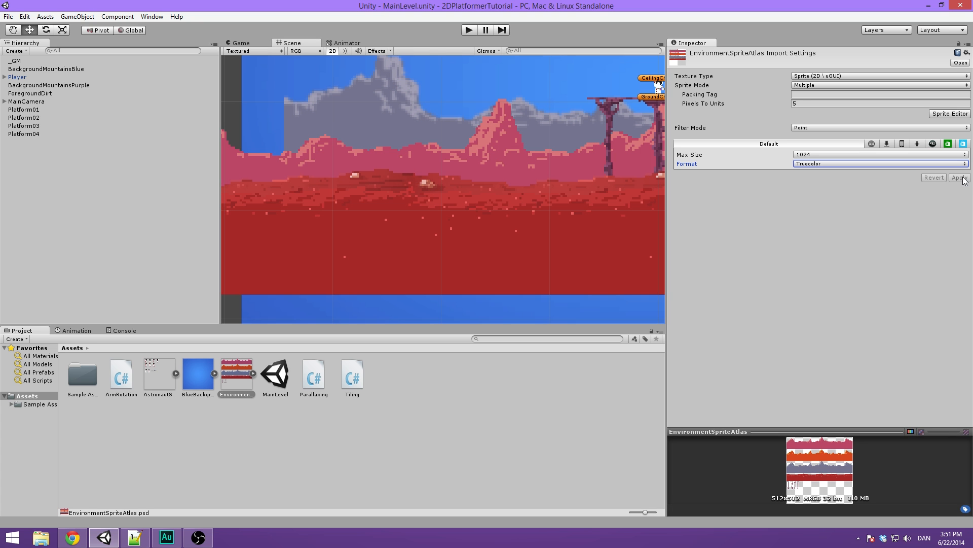
- Set the texture format of EnvironmentSpriteAtlas to Compressed, apply it, and examine the landscape colors in the scene
left_click(844, 164)
left_click(846, 174)
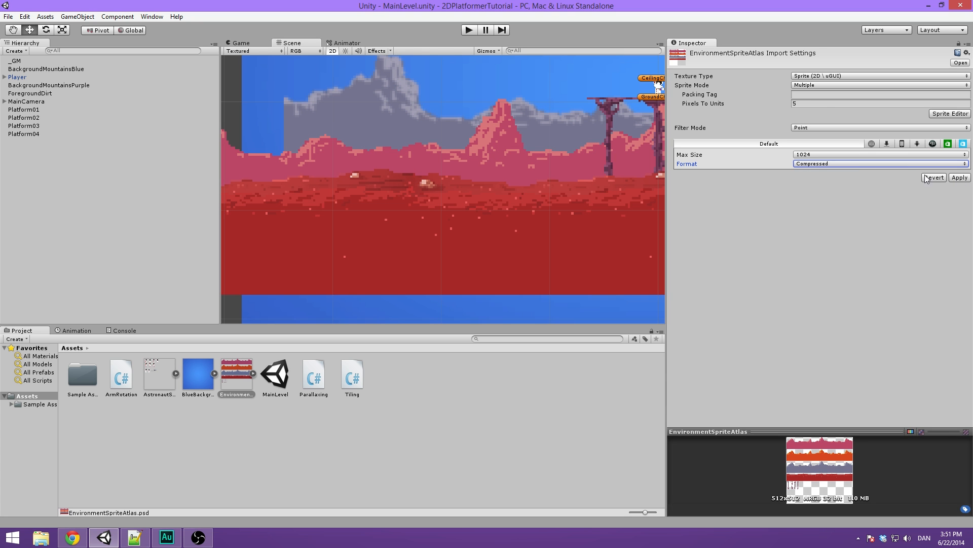
left_click(959, 179)
scroll(552, 218, "down", 4)
middle_click_drag(564, 198, 557, 178)
scroll(463, 183, "up", 3)
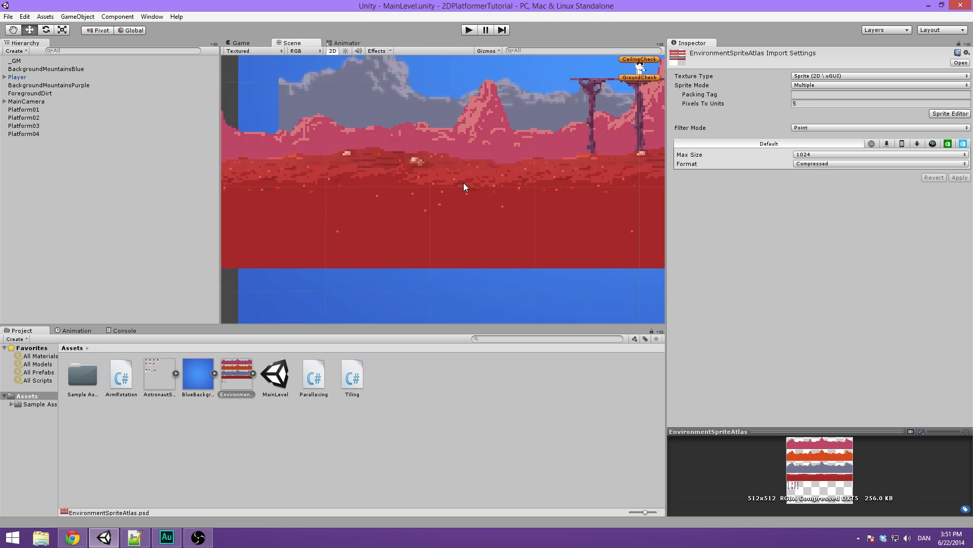
middle_click_drag(463, 181, 357, 235)
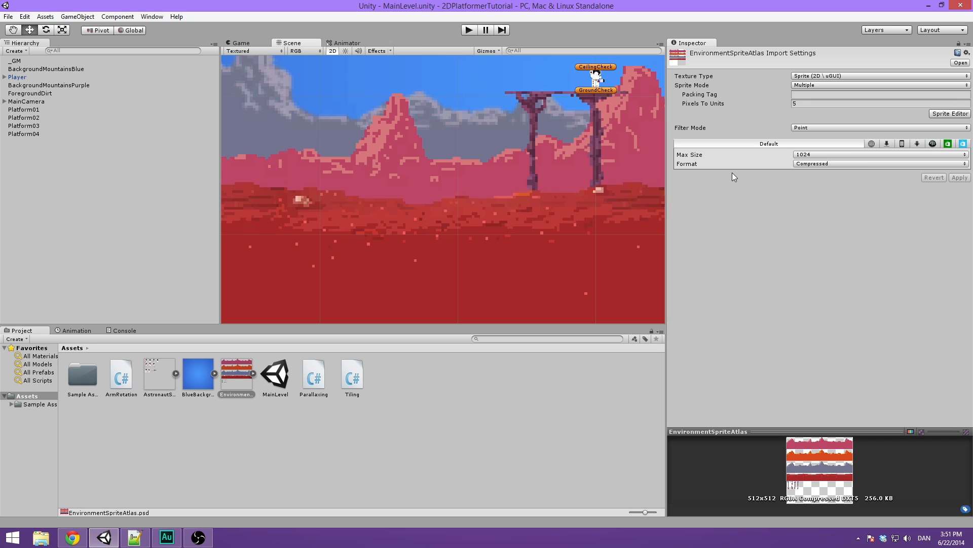
scroll(530, 159, "down", 8)
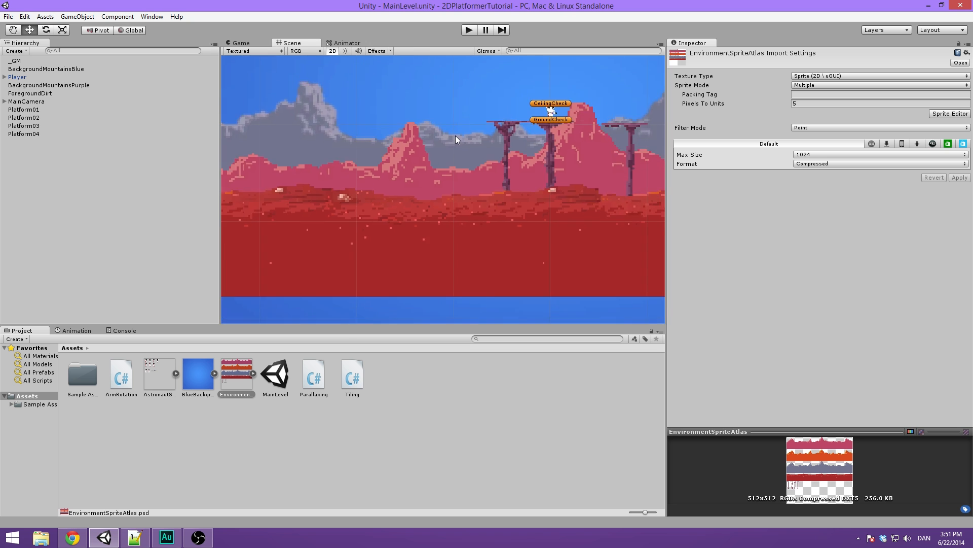
middle_click_drag(556, 113, 491, 136)
scroll(408, 179, "up", 5)
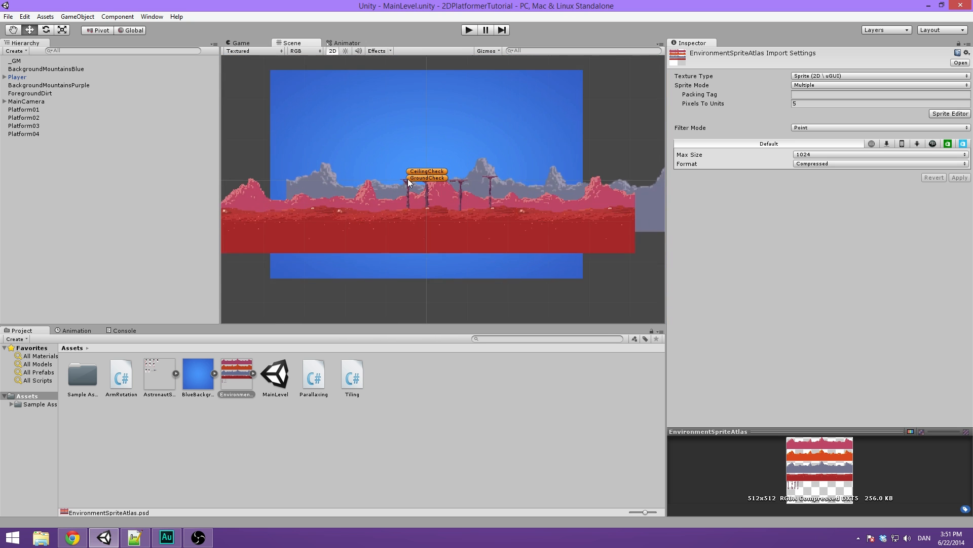
- Switch to the Notepad++ to-do list and review the arm pivot and parallaxing entries
left_click(133, 535)
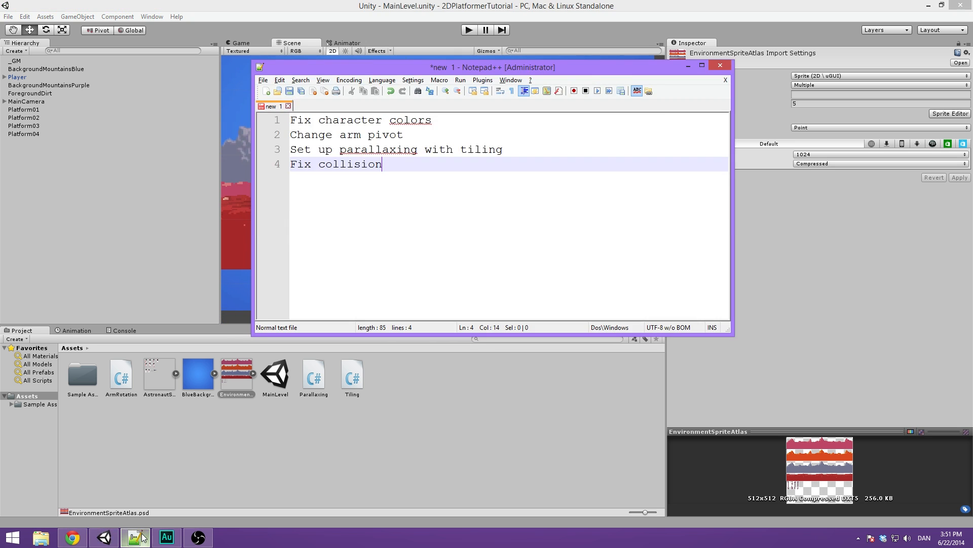
left_click(406, 134)
key("shift+Home")
left_click(439, 150)
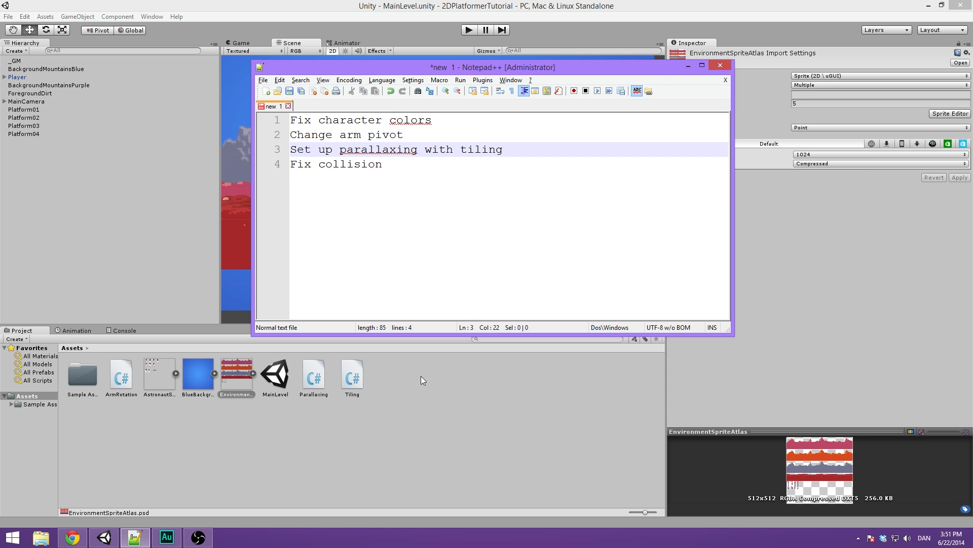
- Return to Unity and playtest the level, walking the astronaut both ways to check how the arm rotates, and end play mode
left_click(286, 486)
left_click(468, 29)
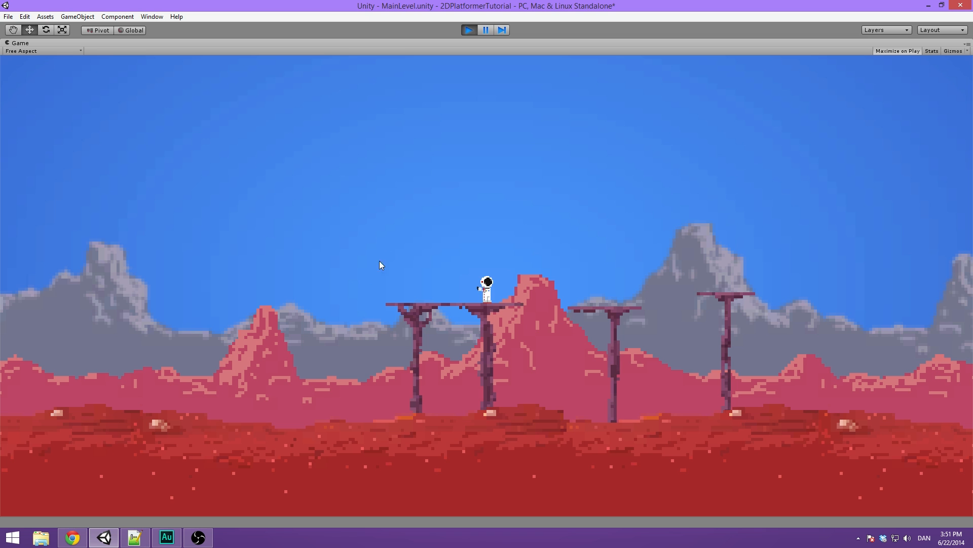
key("a")
key("d")
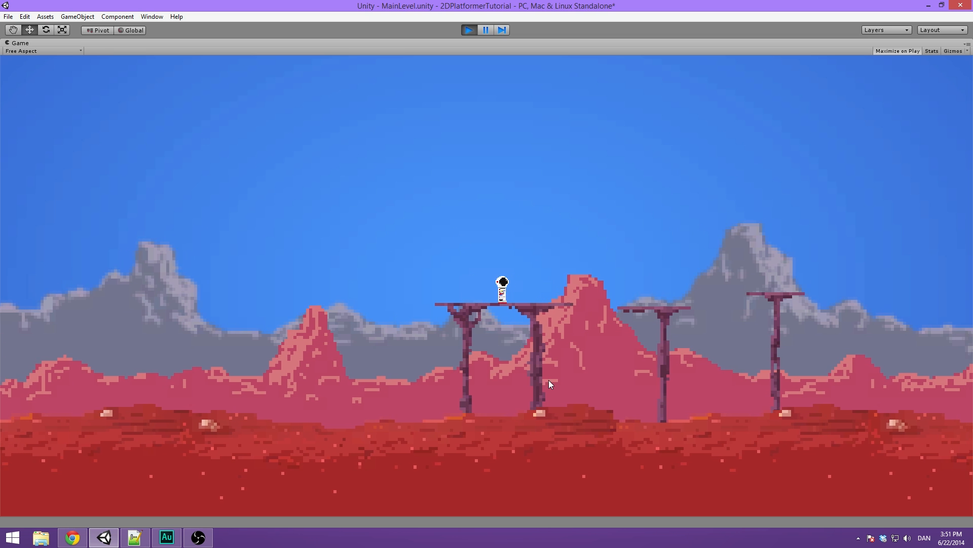
key("a")
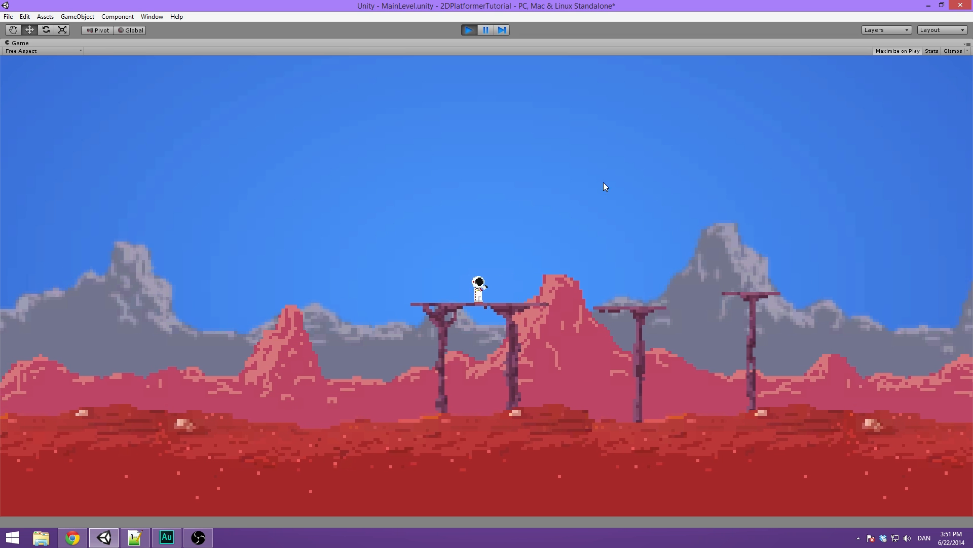
left_click(468, 30)
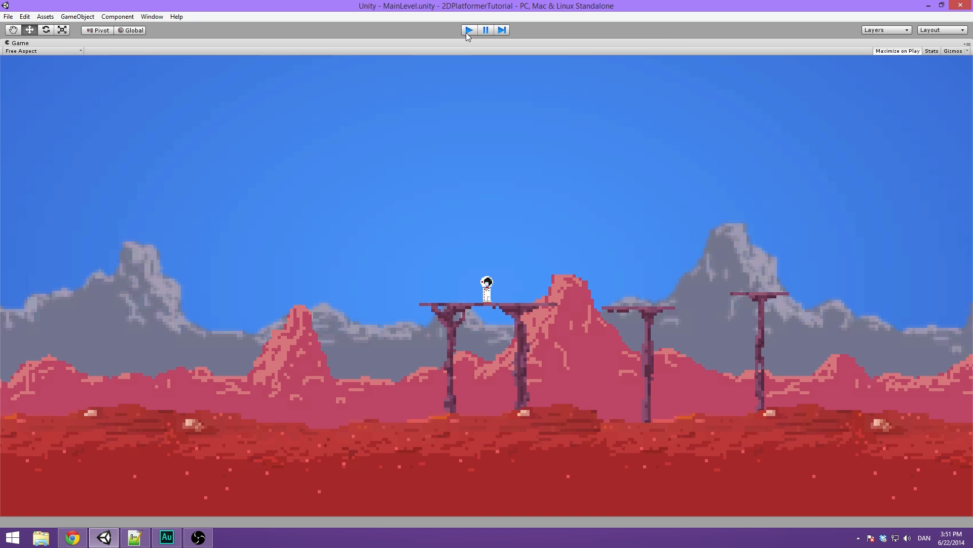
- Select the Arm object under Player and frame it close up in the scene to examine its pivot at the shoulder
left_click(13, 94)
left_click(10, 77)
left_click(11, 84)
left_click(1, 76)
left_click(4, 77)
left_click(22, 101)
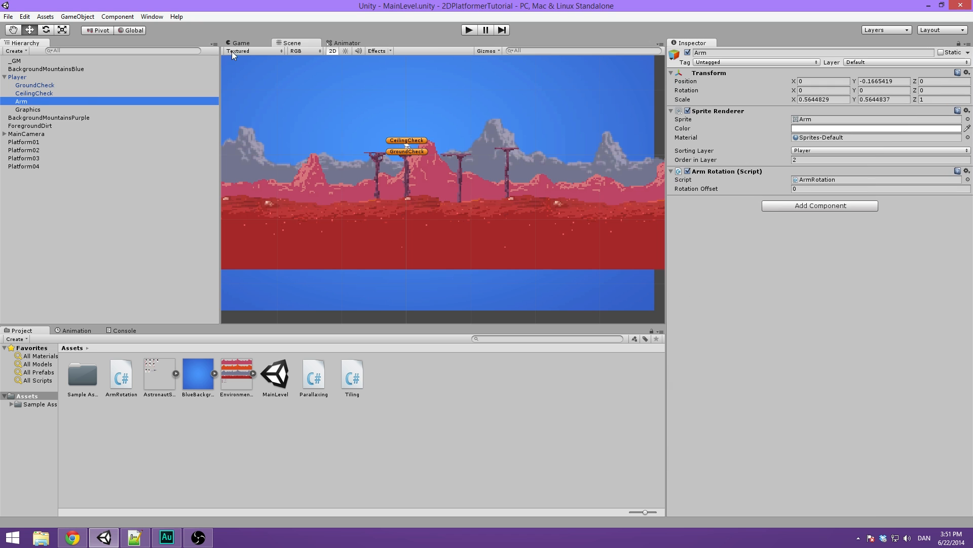
left_click(239, 43)
left_click(290, 43)
key("f")
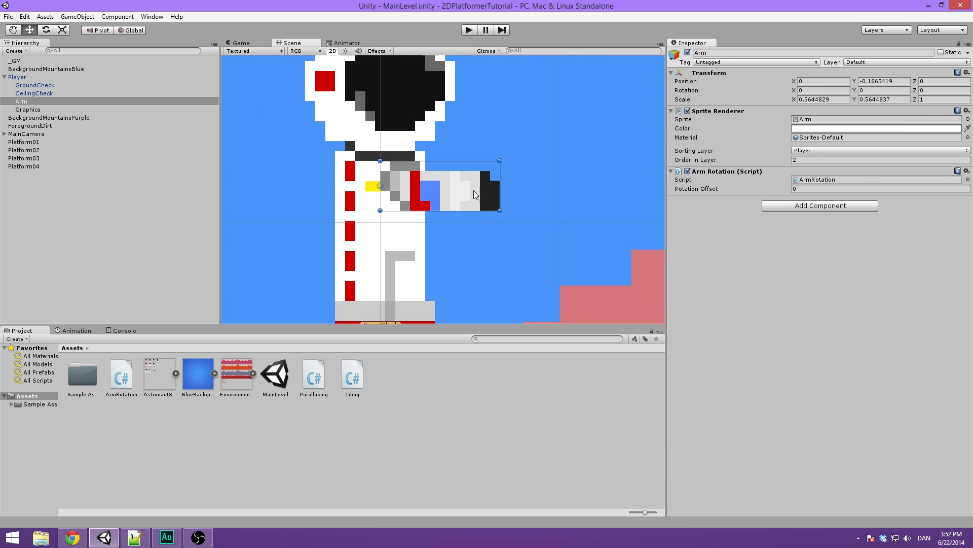
scroll(475, 194, "up", 6)
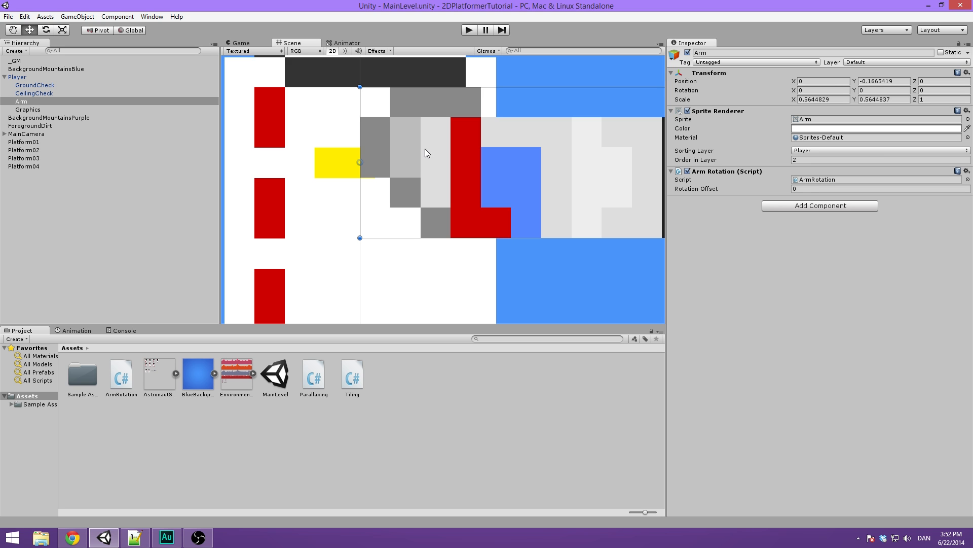
scroll(433, 155, "down", 3)
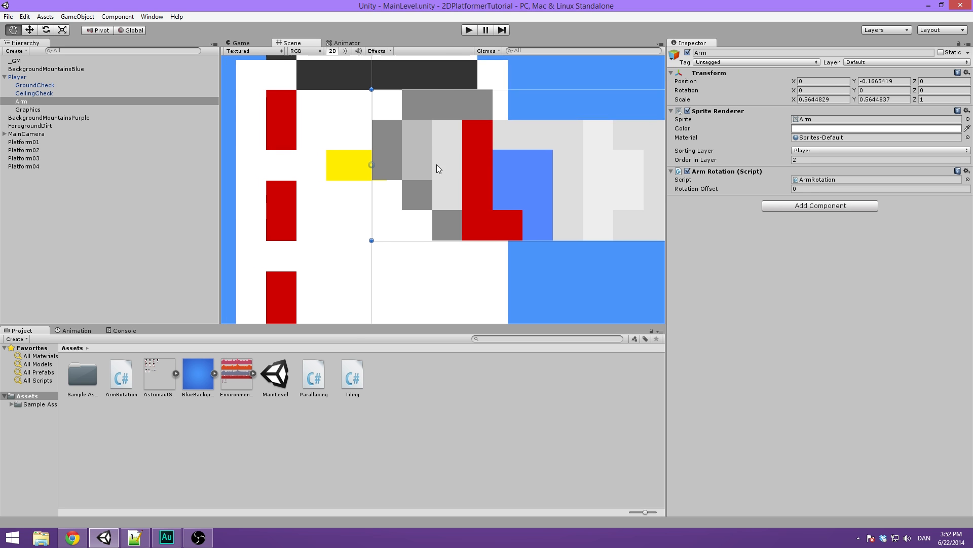
scroll(445, 141, "down", 2)
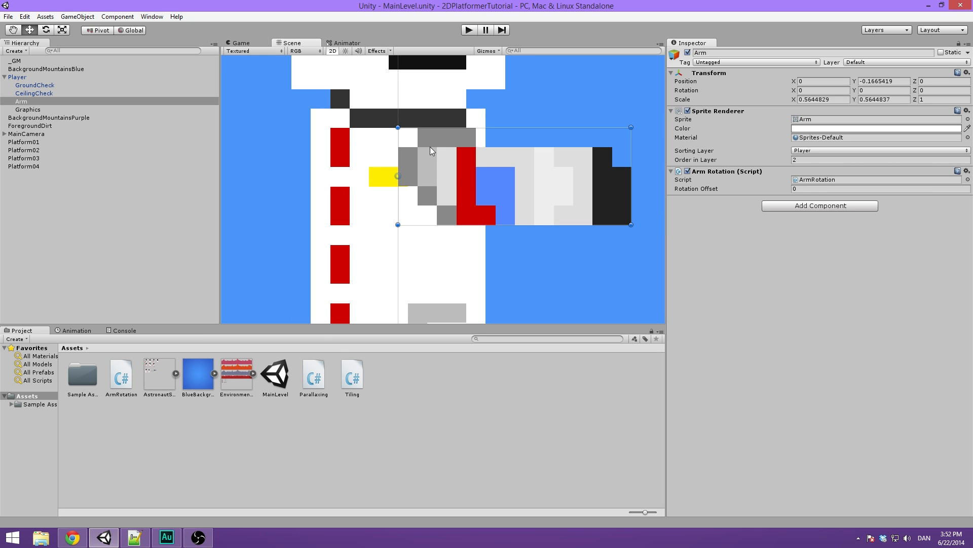
- Open AstronautSpriteAtlas in the Sprite Editor and select the Arm sprite
left_click(162, 381)
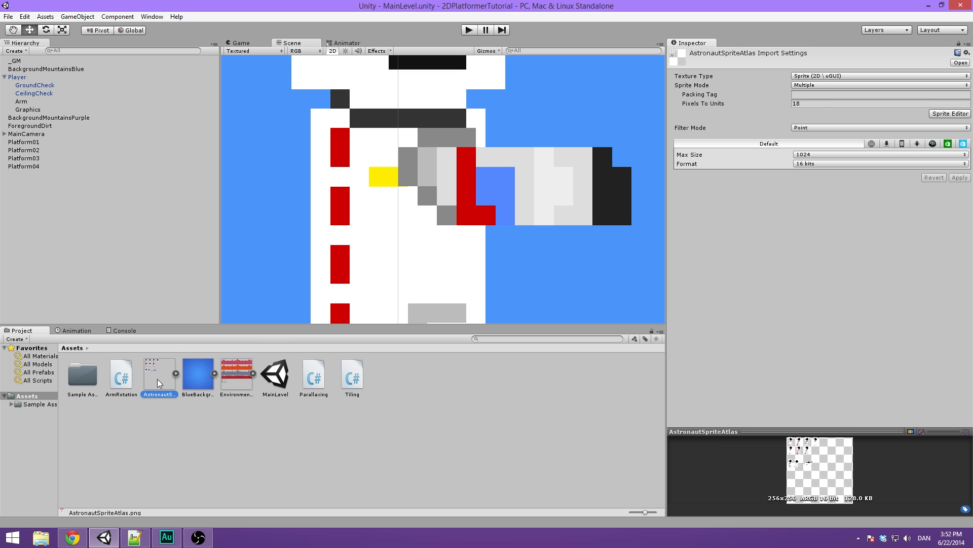
left_click(950, 114)
scroll(366, 177, "up", 5)
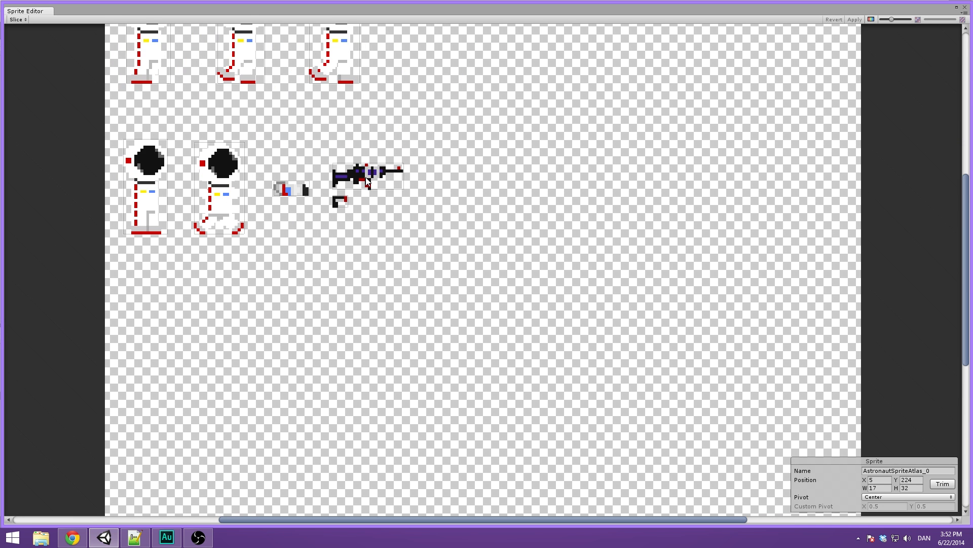
scroll(366, 181, "up", 3)
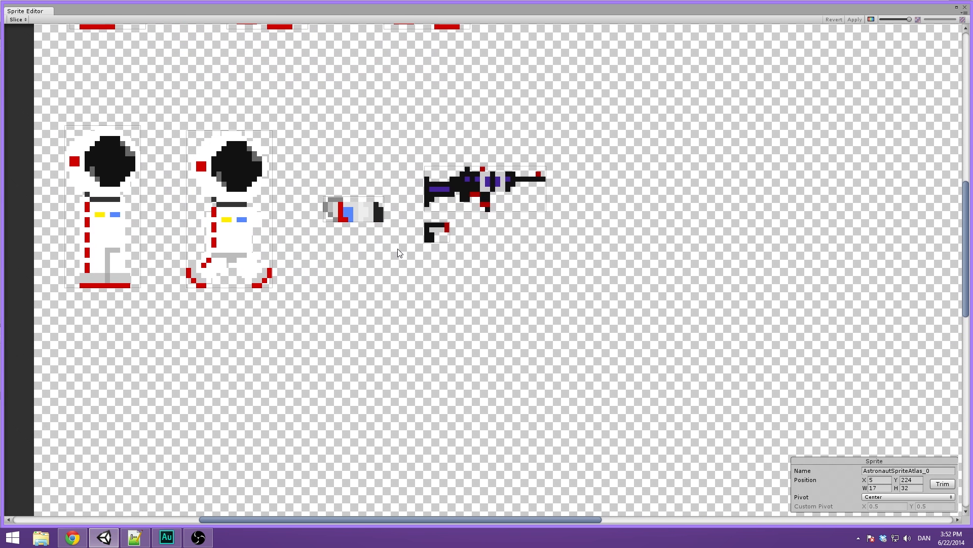
middle_click_drag(398, 249, 468, 291)
left_click(444, 251)
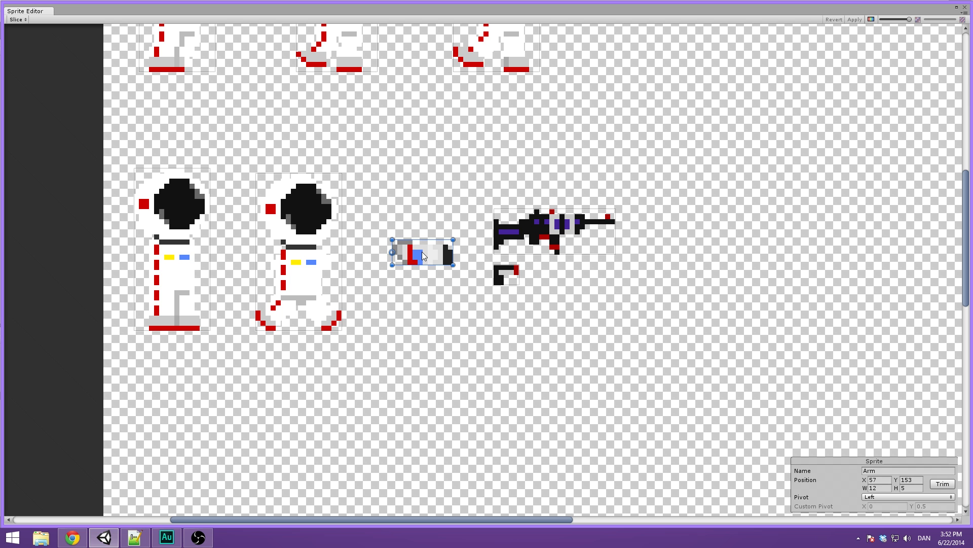
- Change the Arm sprite's pivot to Custom with an X value of 0.18
left_click(877, 498)
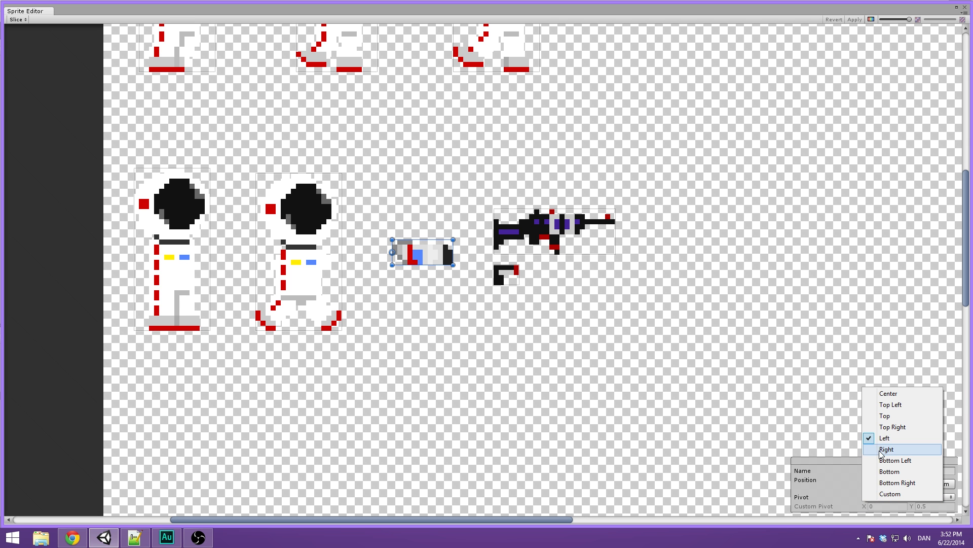
left_click(884, 494)
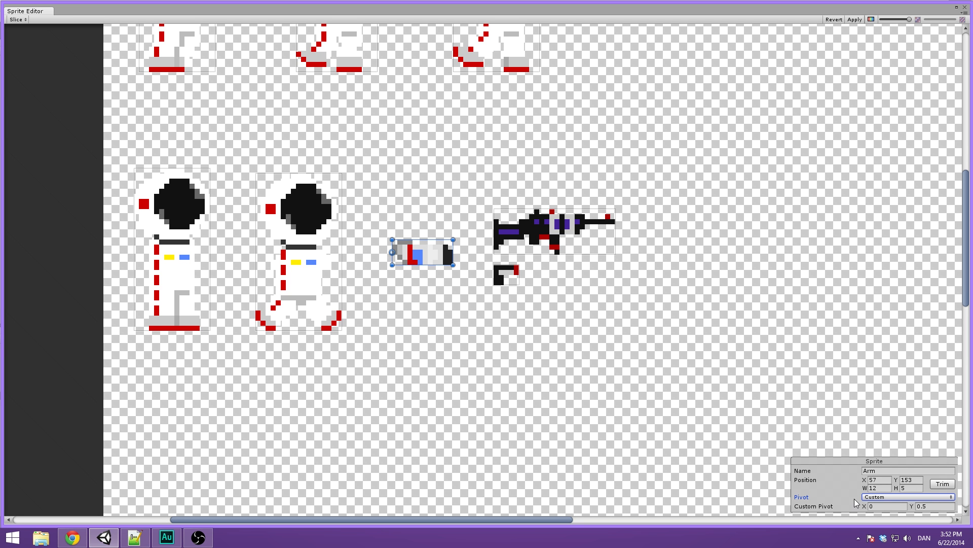
left_click_drag(867, 504, 867, 504)
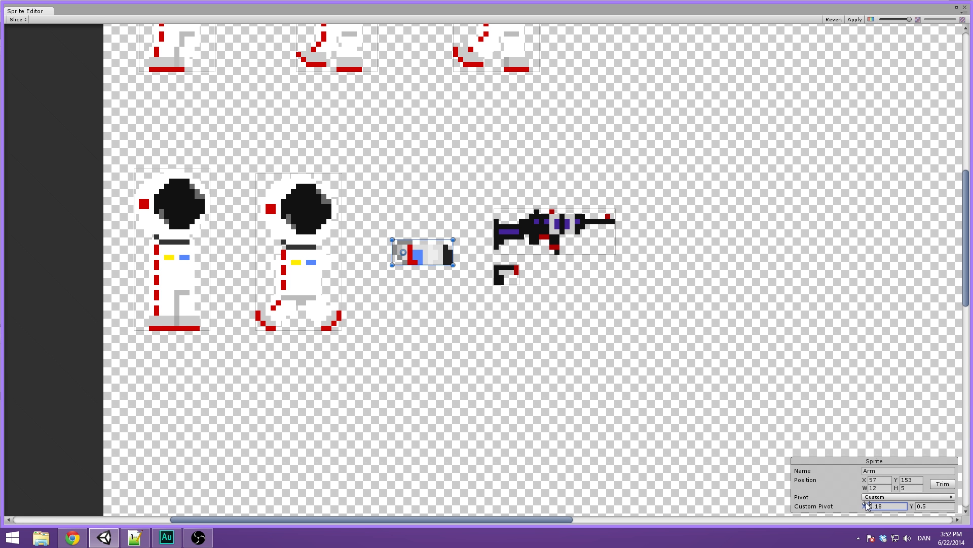
- Set the Arm sprite's custom pivot Y to 0.57, apply the sprite changes and close the Sprite Editor
left_click(922, 506)
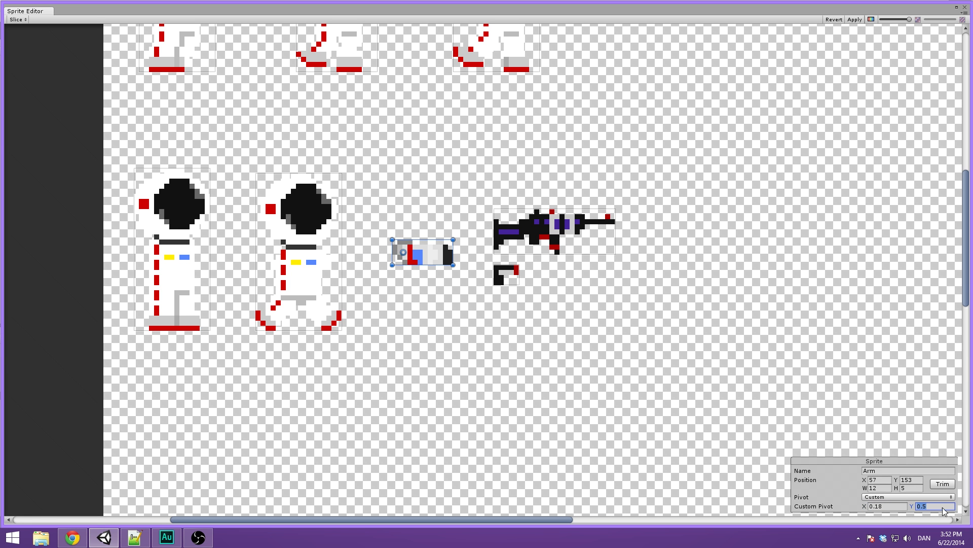
left_click(890, 506)
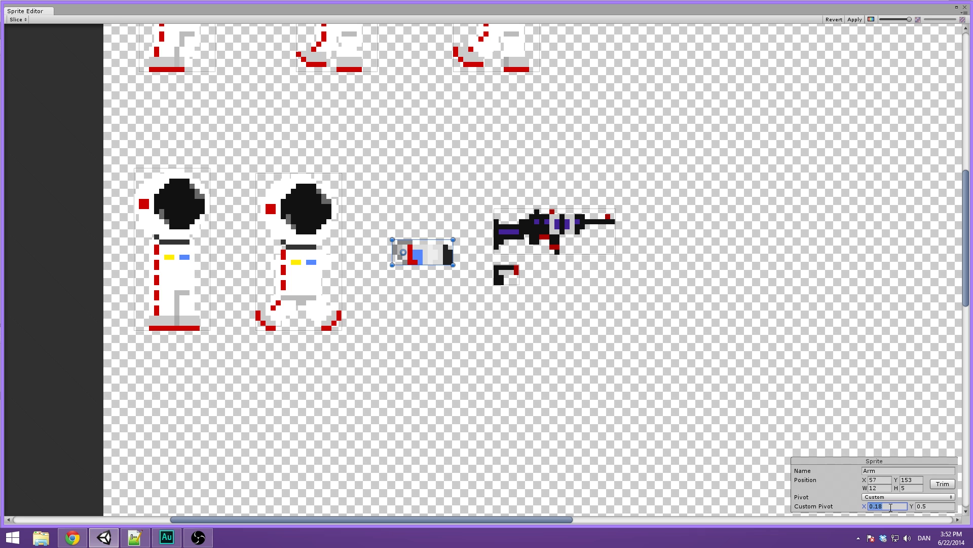
left_click(891, 506)
left_click(952, 506)
key("BackSpace")
type("6")
key("BackSpace")
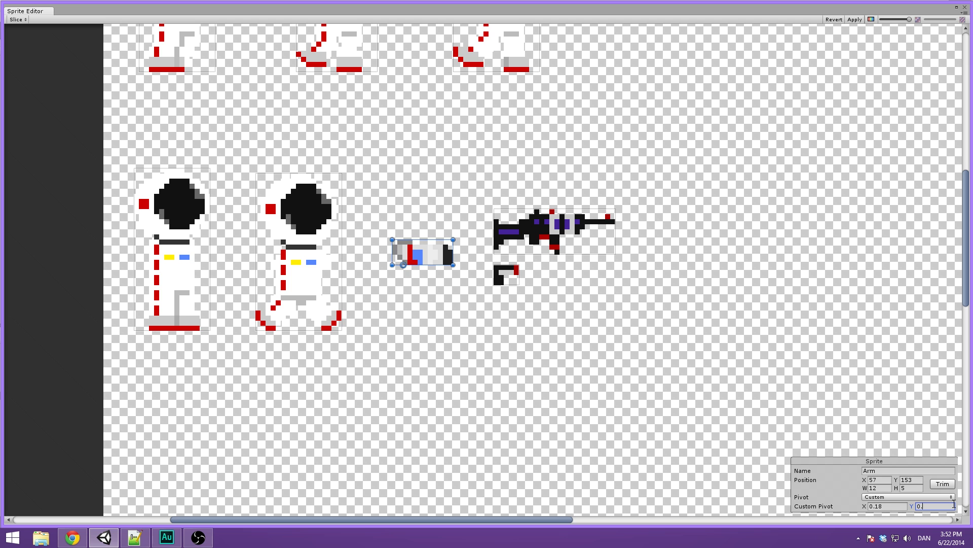
type("57")
left_click(854, 20)
left_click(965, 7)
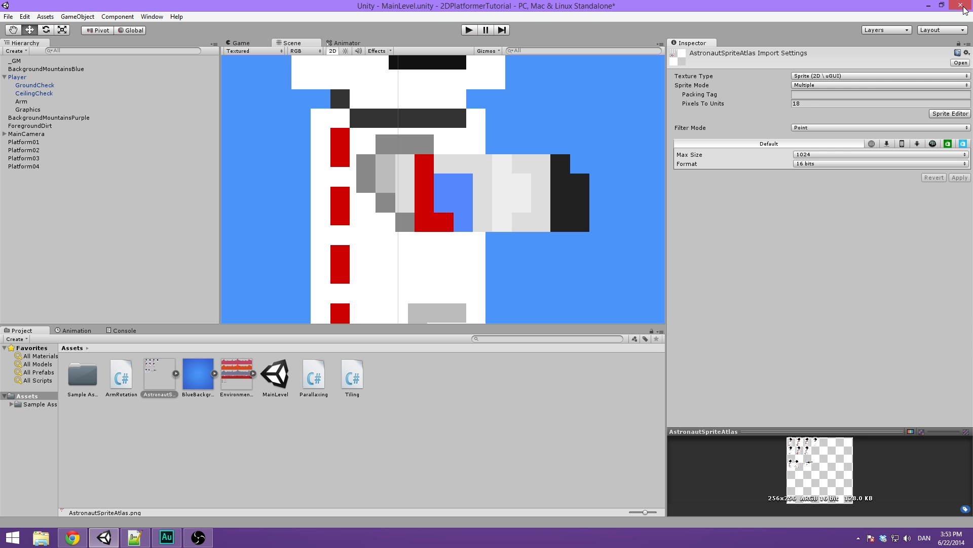
- Reposition the Arm object on the astronaut's torso at about X -0.008, Y -0.168
left_click(451, 175)
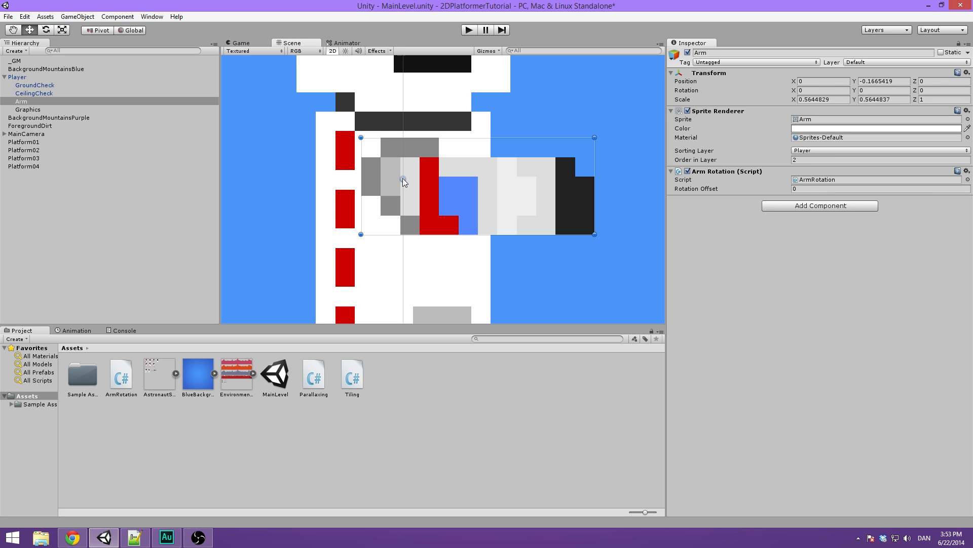
left_click_drag(481, 224, 488, 226)
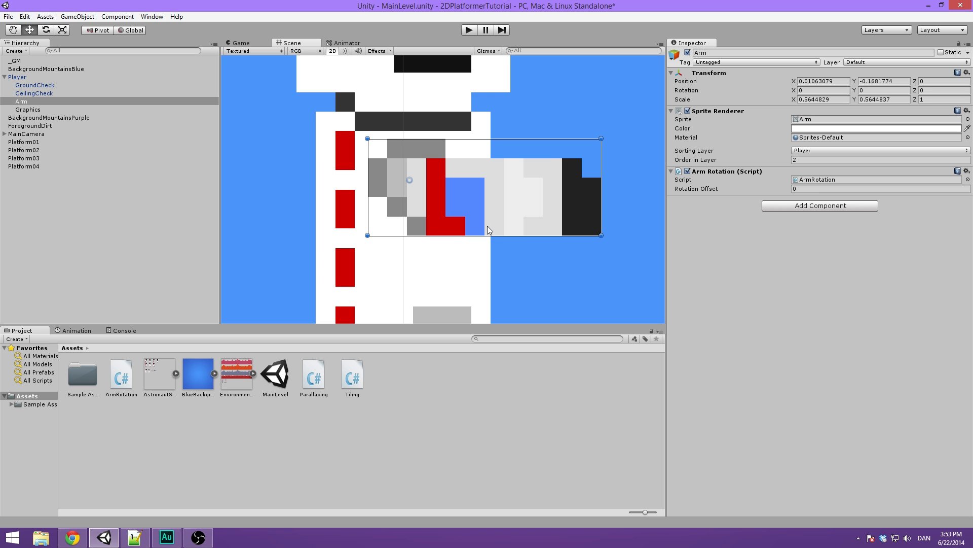
scroll(479, 220, "down", 10)
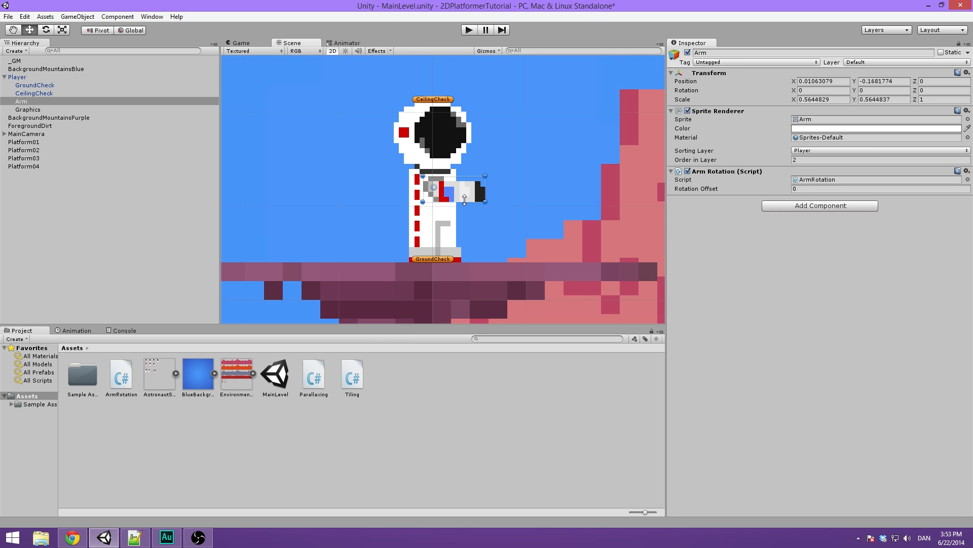
left_click_drag(462, 196, 463, 196)
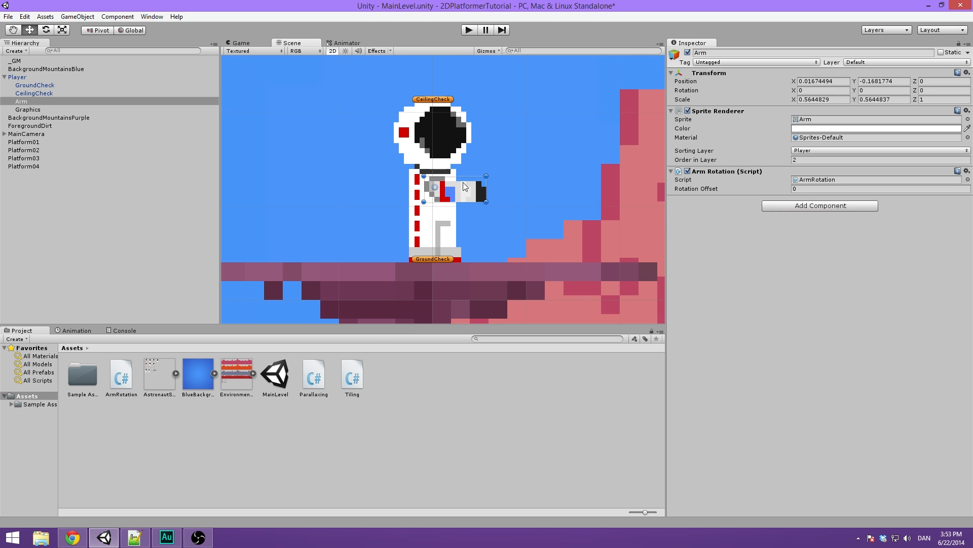
- Playtest the level by walking and jumping while aiming the arm around its new pivot, and end play mode
left_click(469, 29)
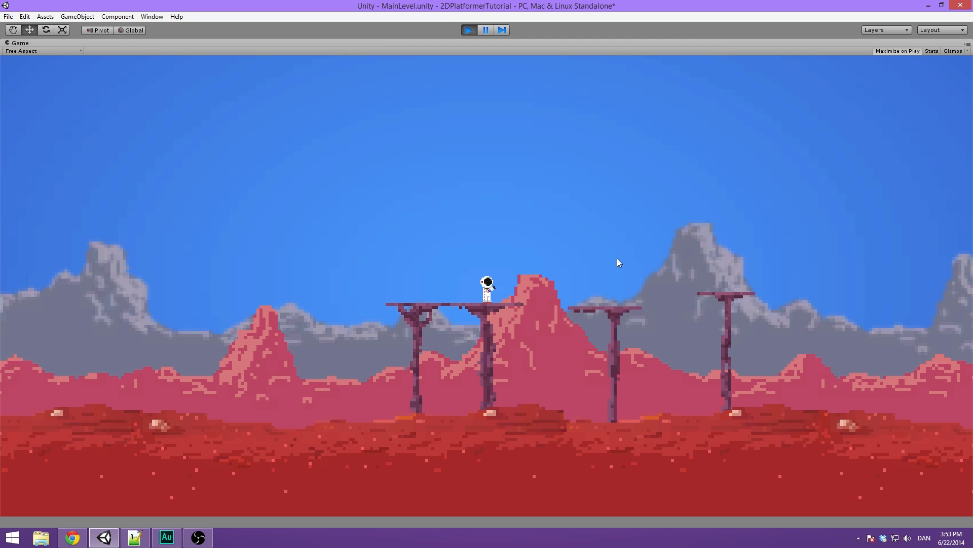
key("a")
key("d")
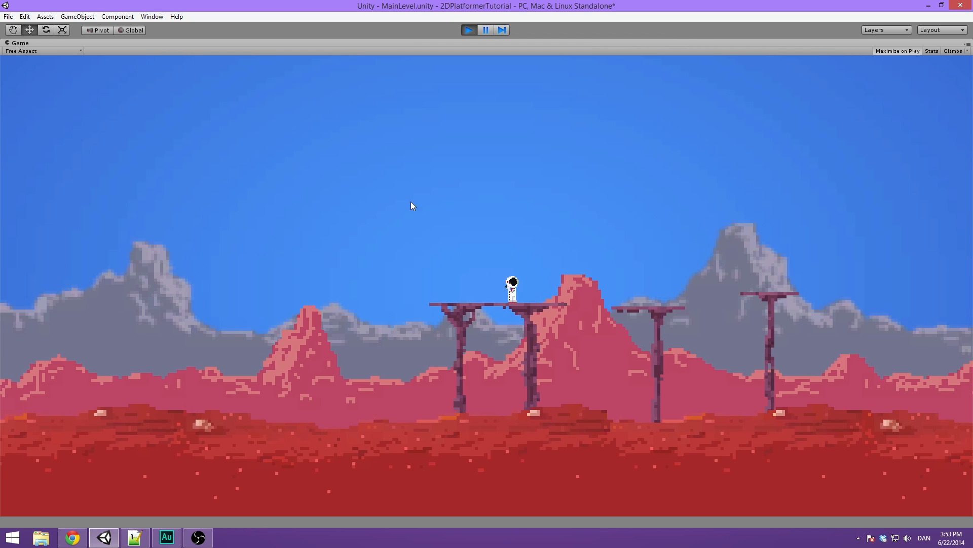
key("space")
key("a")
key("space")
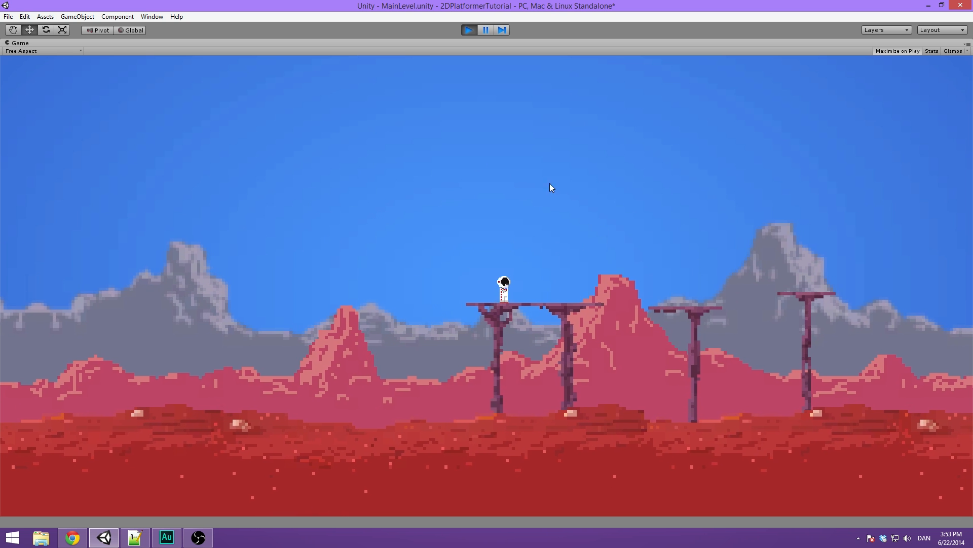
key("d")
left_click(469, 30)
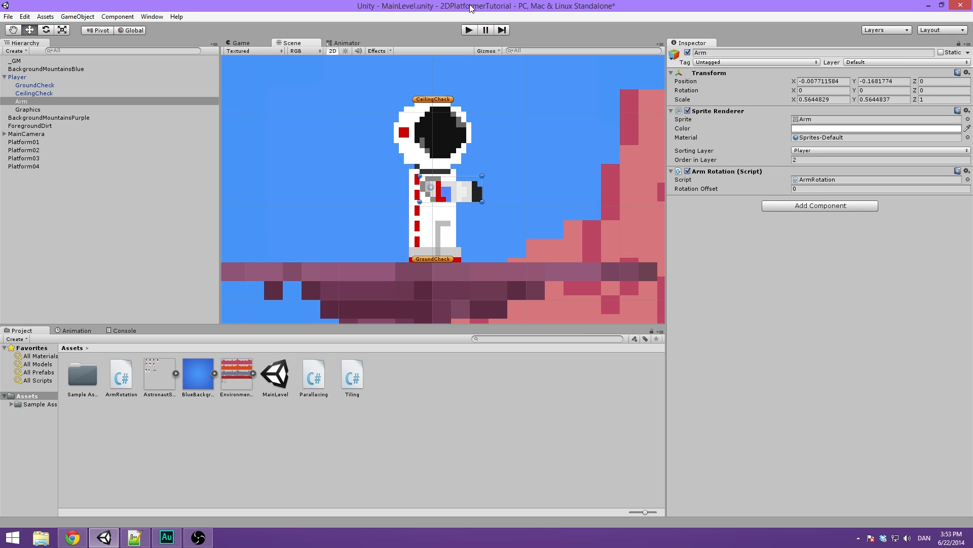
- Playtest the level by walking the astronaut left while aiming the arm, and end play mode
left_click(469, 30)
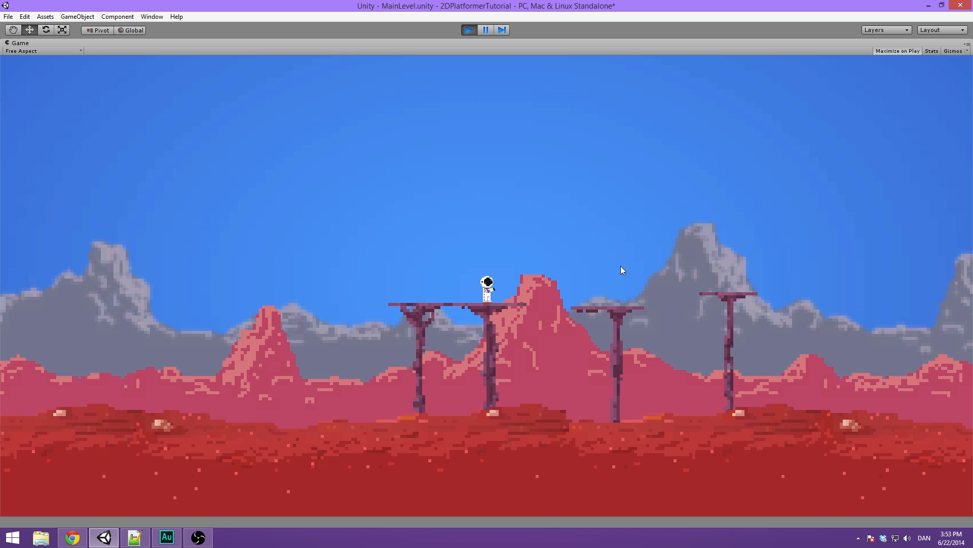
key("Left")
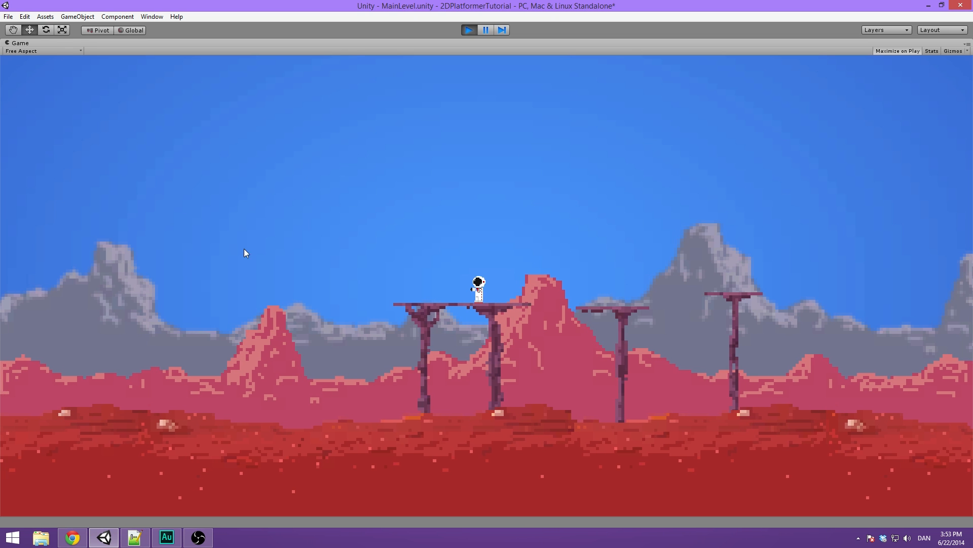
left_click(469, 30)
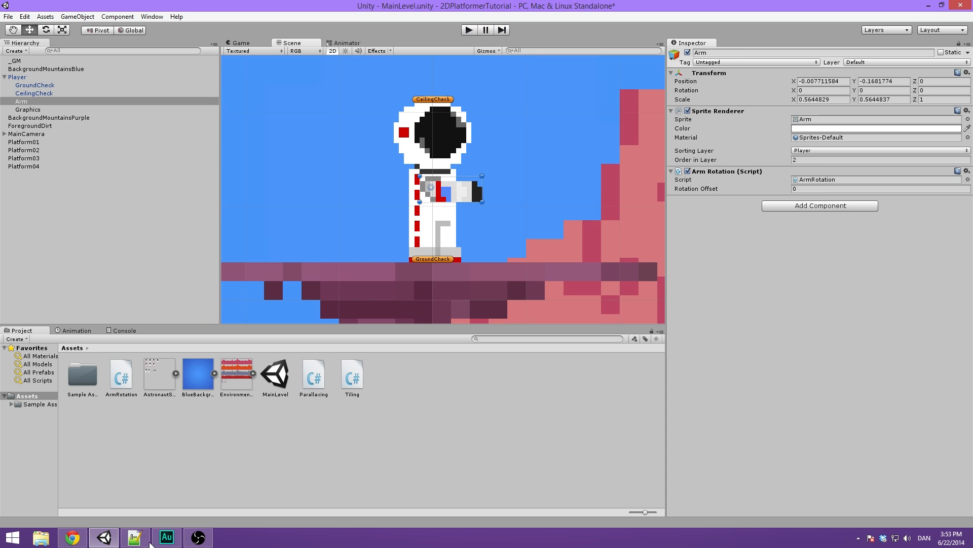
- Switch to Notepad++ to review the task list's parallaxing and collision items, and return to Unity with nothing selected
left_click(127, 542)
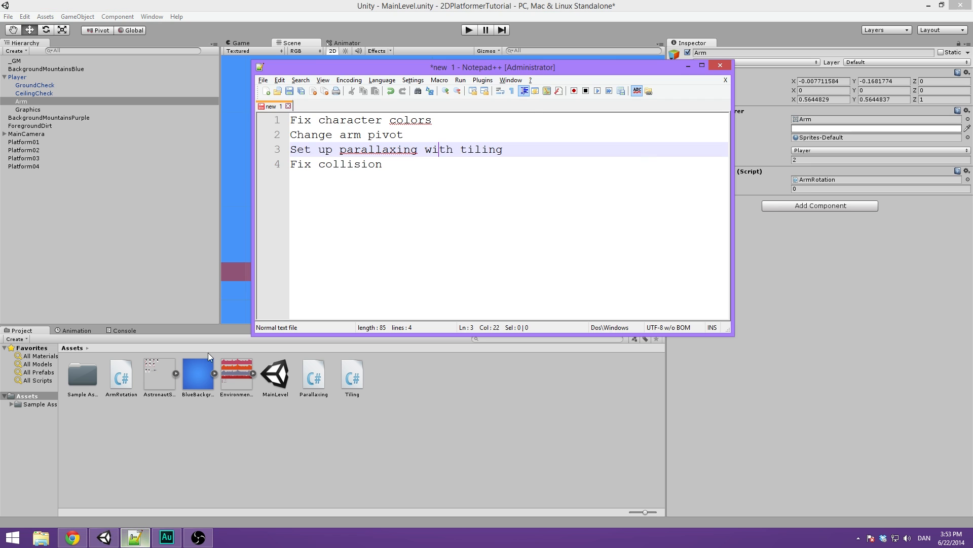
left_click(492, 160)
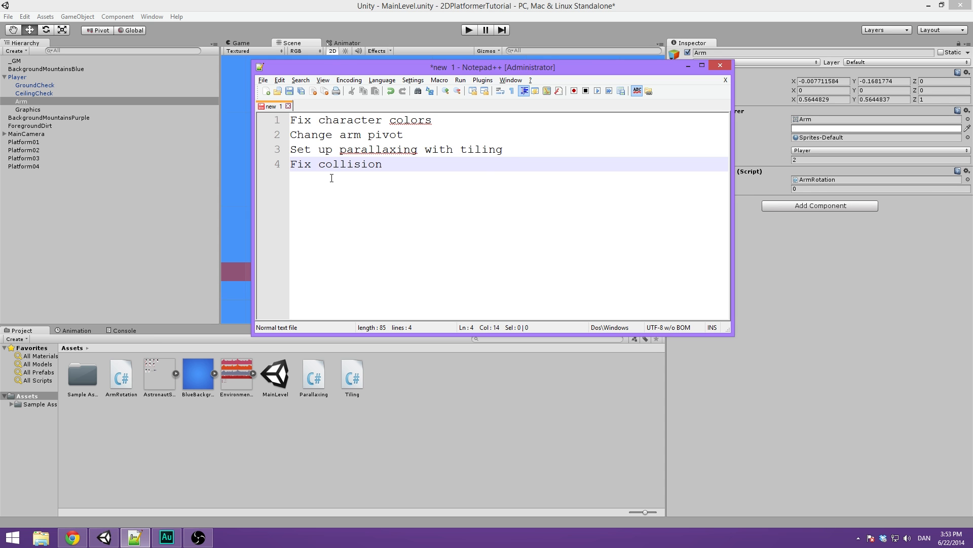
left_click(151, 203)
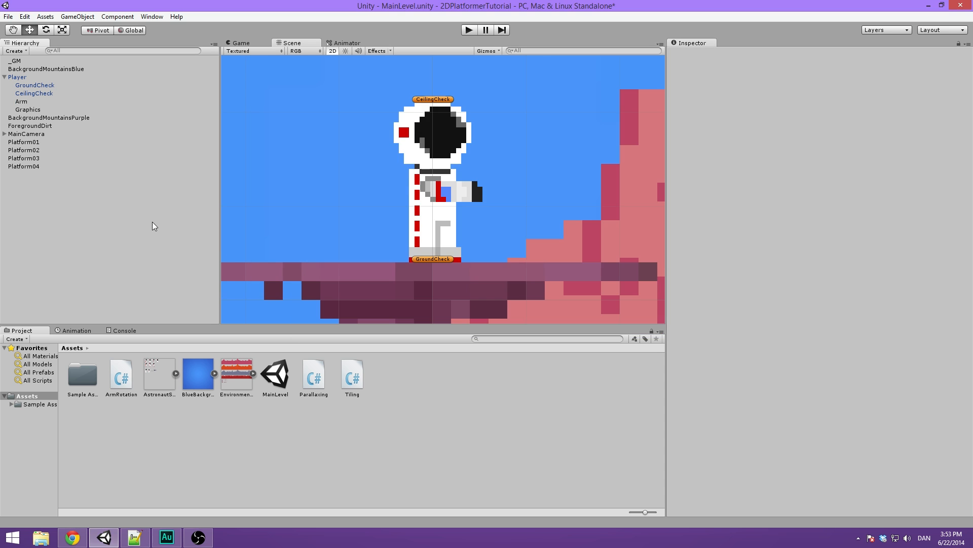
- Collapse the Player object's children in the Hierarchy and clear the selection
left_click(16, 77)
left_click(4, 77)
left_click(58, 223)
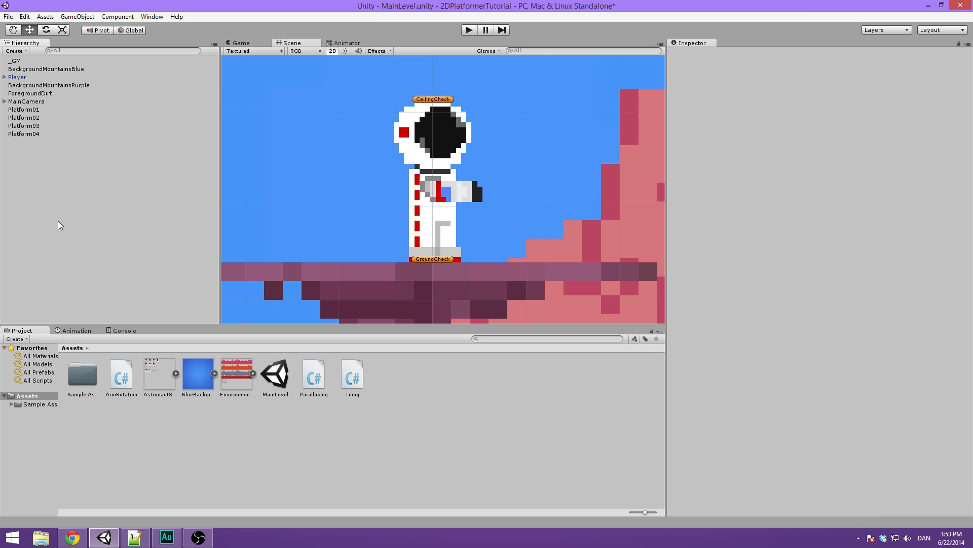
- Enable the Parallaxing script on the _GM object
scroll(245, 102, "down", 3)
scroll(317, 145, "down", 10)
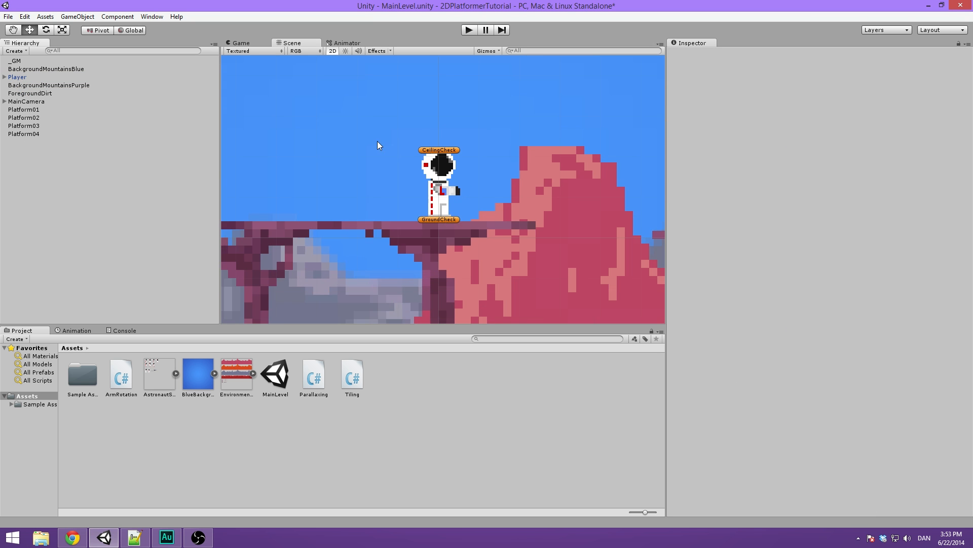
left_click(15, 60)
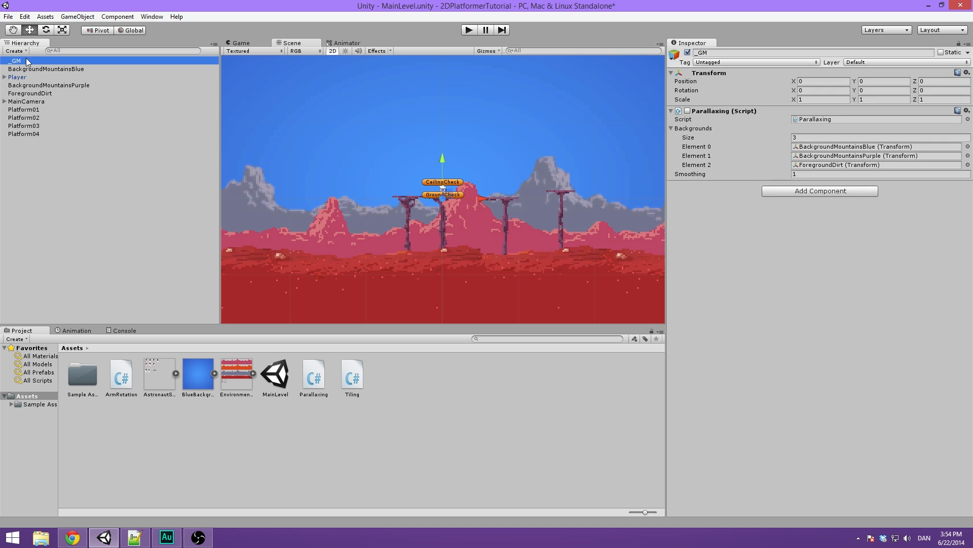
left_click(687, 110)
- Playtest the parallaxing by moving right and jumping across the platforms, and end play mode
left_click(469, 30)
key("d")
key("space")
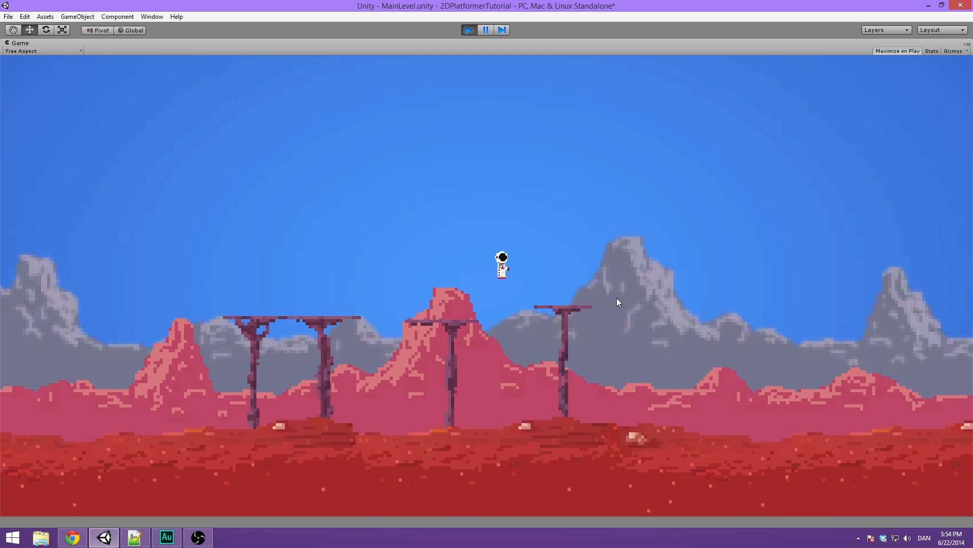
key("space")
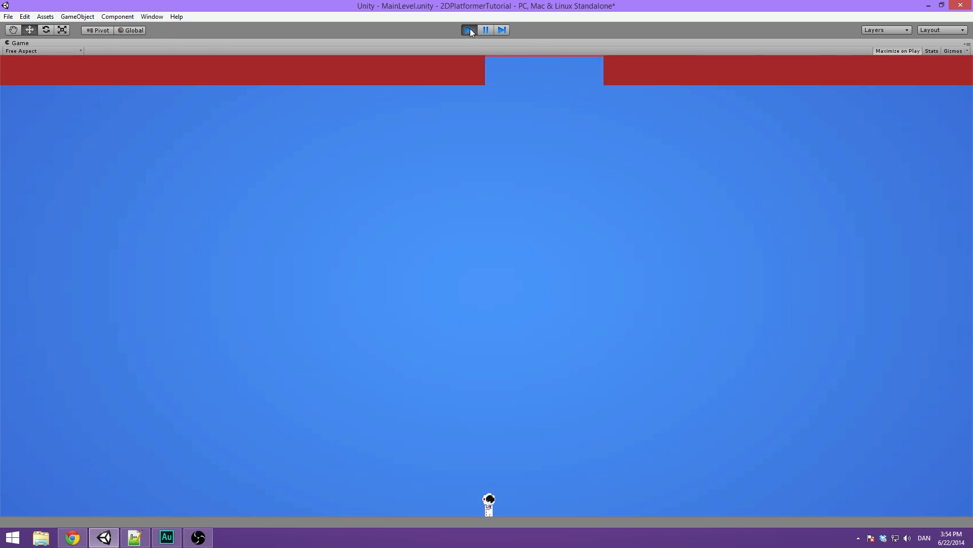
left_click(470, 31)
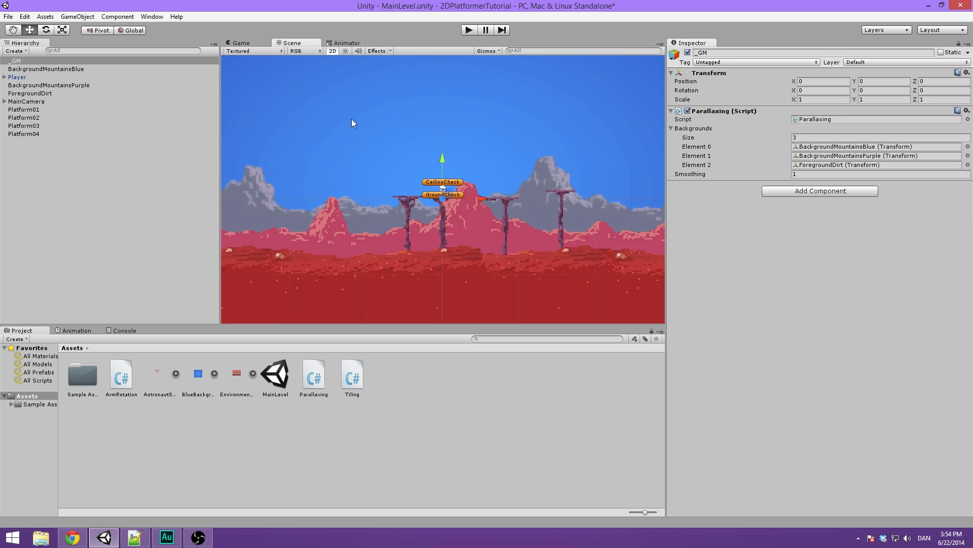
- Examine the Parallaxing settings on _GM and the Tiling settings on BackgroundMountainsBlue against the background layers in the scene
scroll(492, 178, "down", 4)
scroll(547, 173, "up", 4)
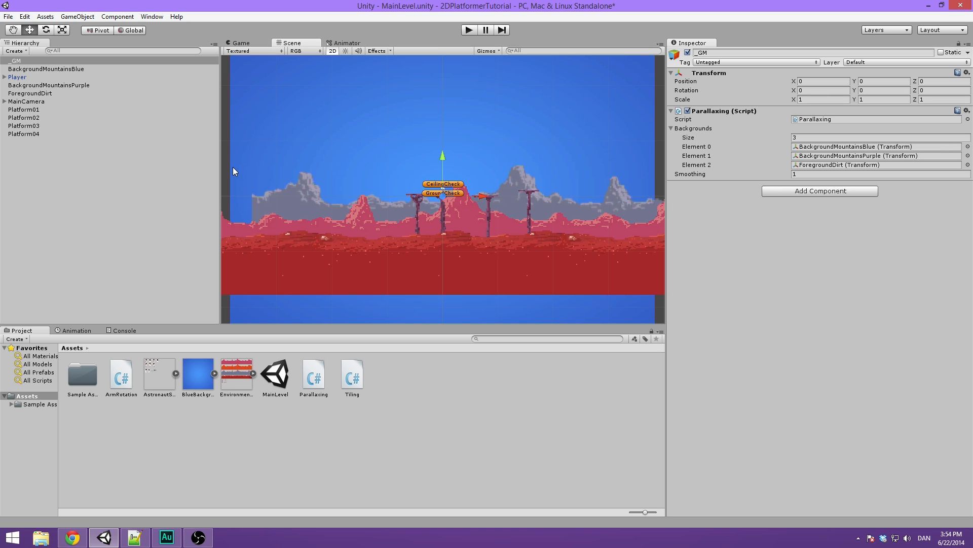
left_click(156, 209)
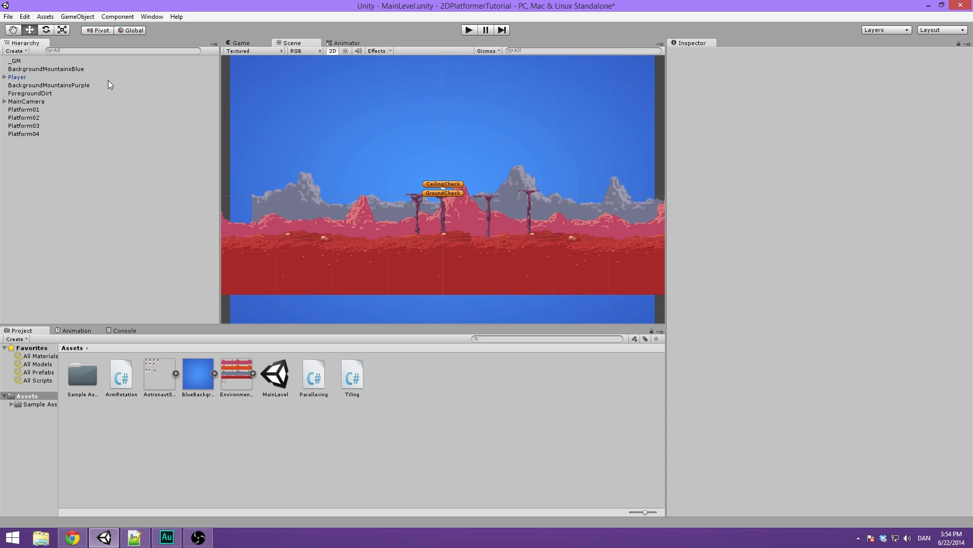
left_click(77, 62)
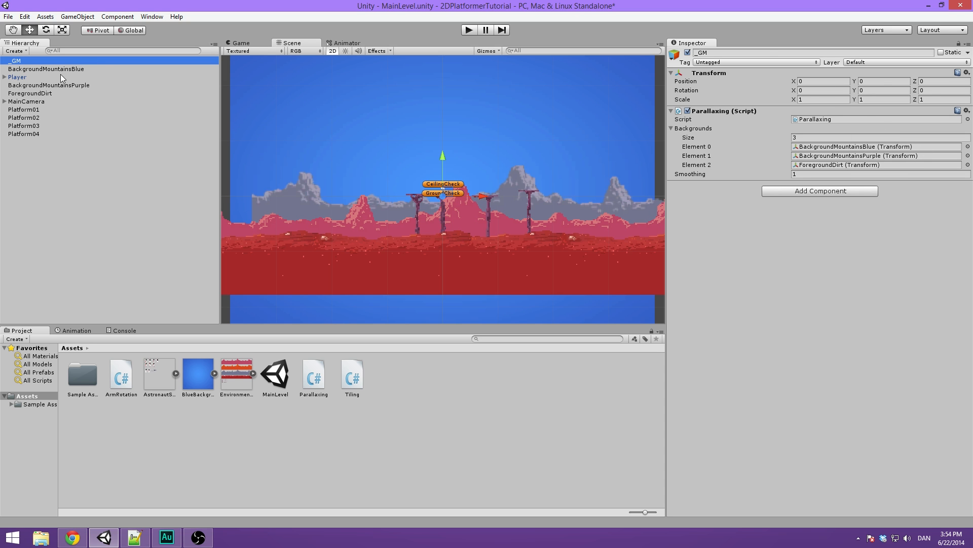
left_click(74, 70)
scroll(468, 158, "down", 4)
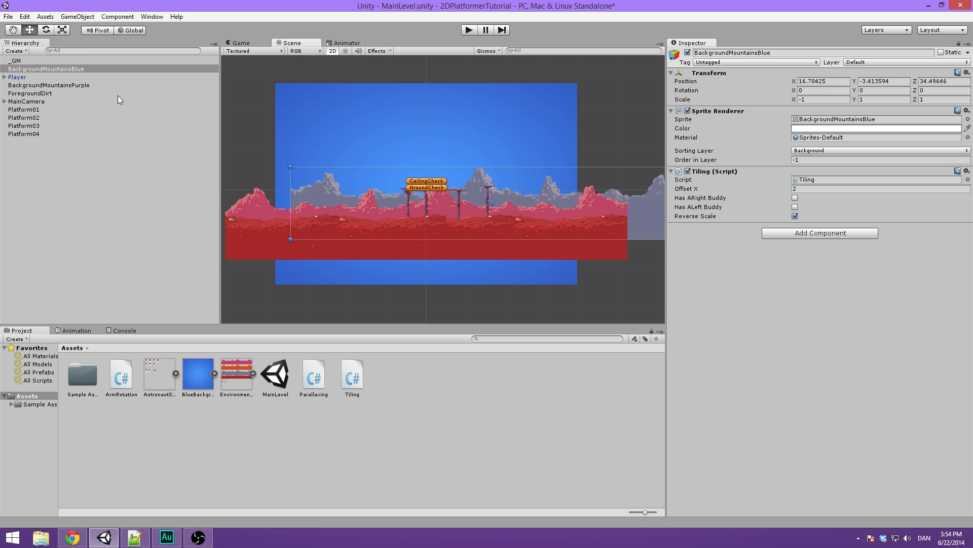
left_click(33, 60)
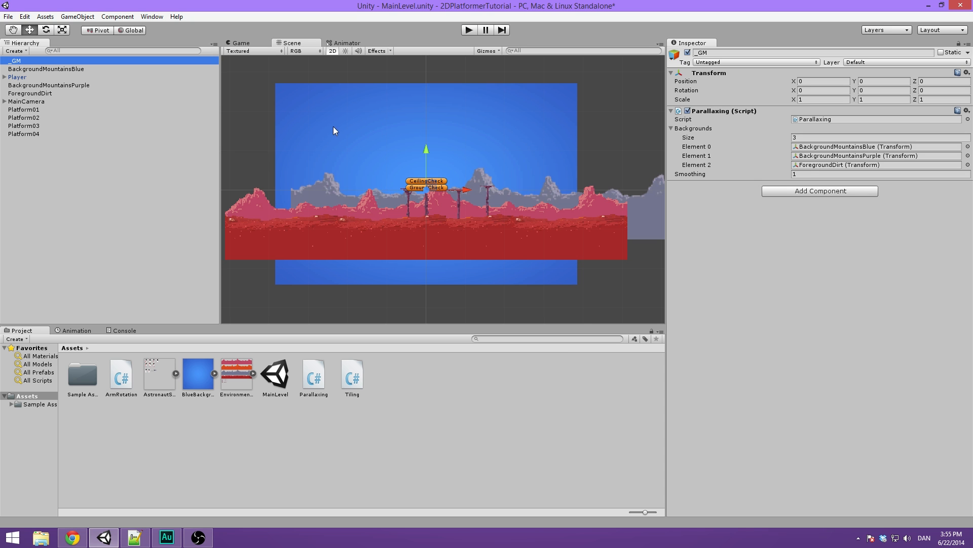
left_click(75, 145)
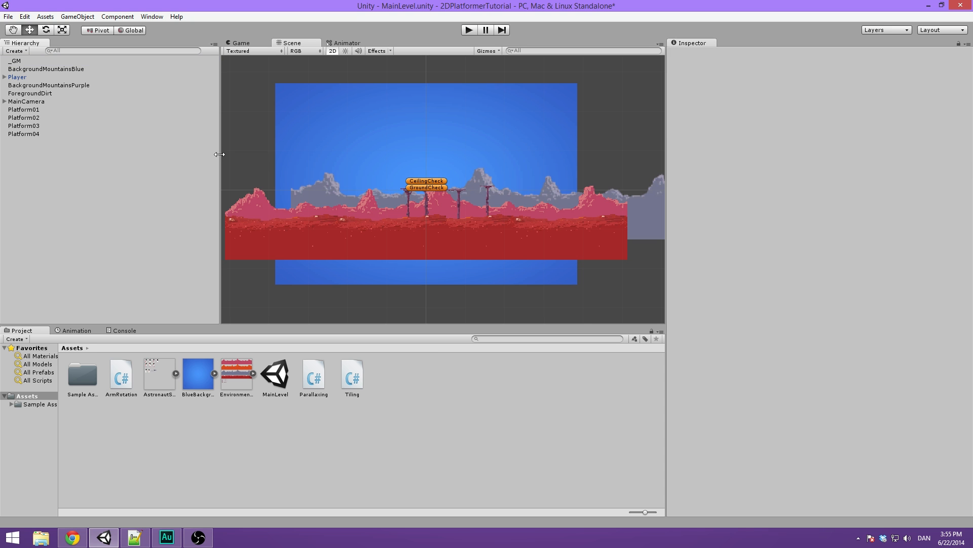
- Playtest the level again by moving left and jumping to check the background tiling, and end play mode
scroll(553, 148, "down", 5)
left_click(462, 30)
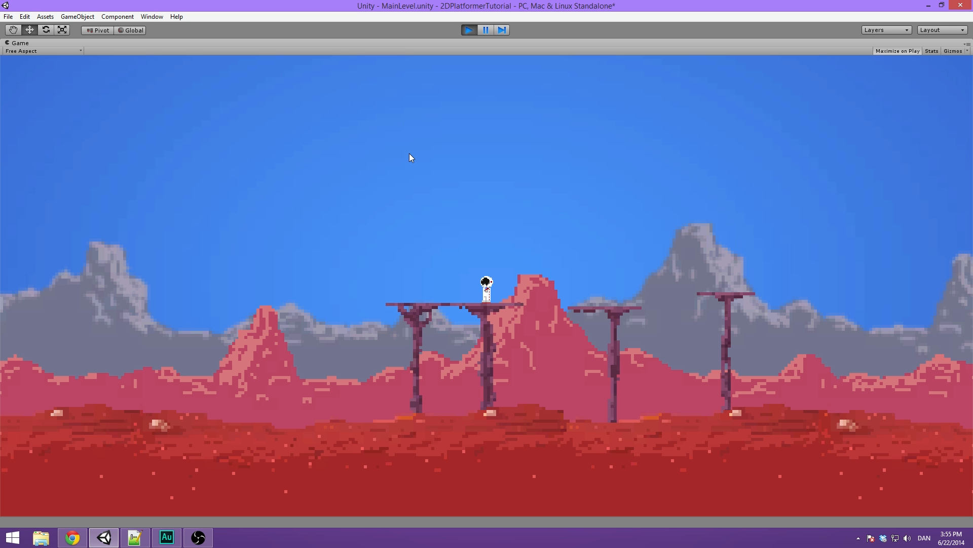
key("a")
key("space")
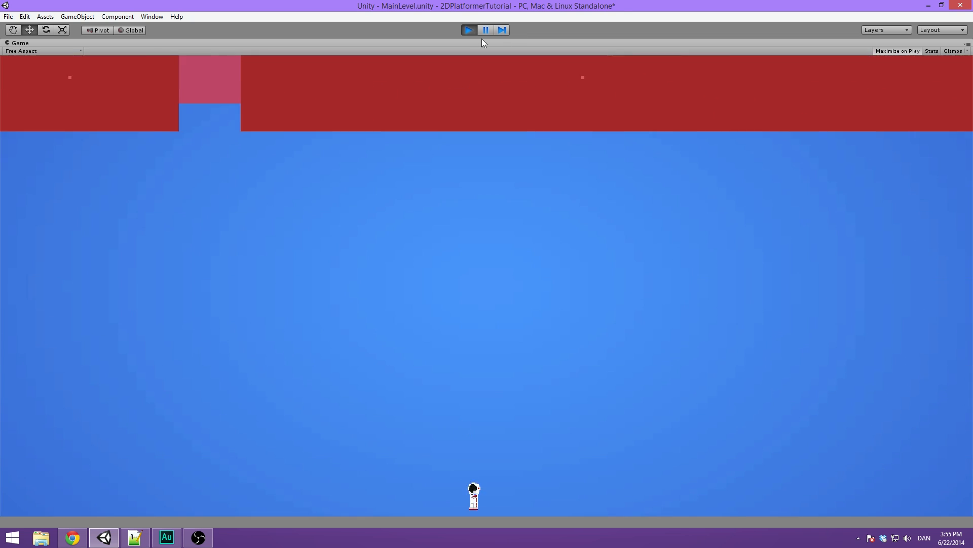
left_click(468, 30)
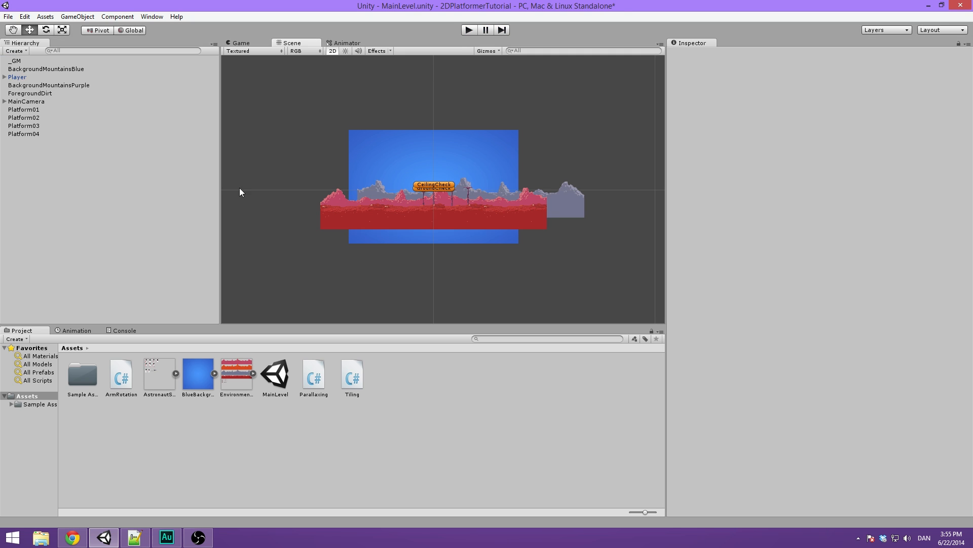
- Create an empty game object named BackgroundMountainsBlue
left_click(40, 70)
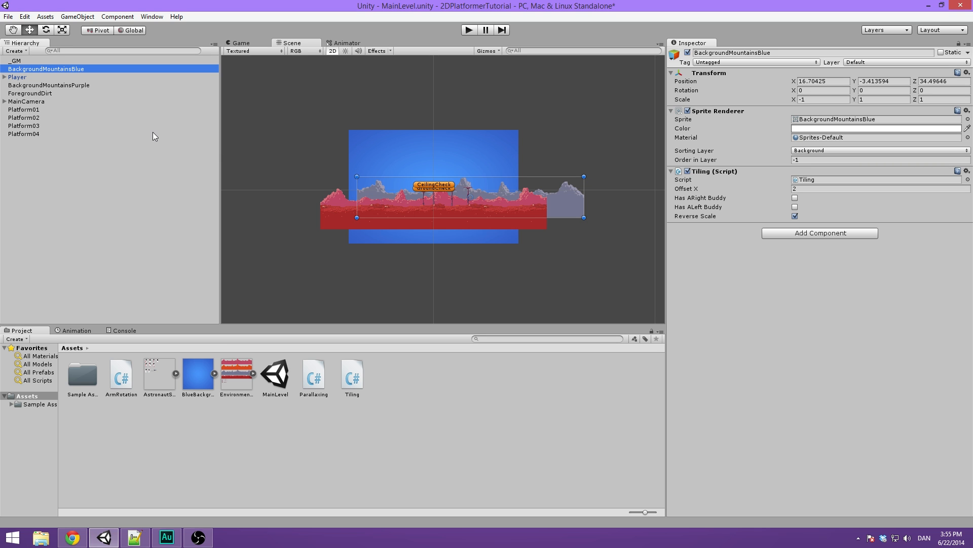
key("ctrl+shift+n")
left_click(29, 139)
key("BackSpace")
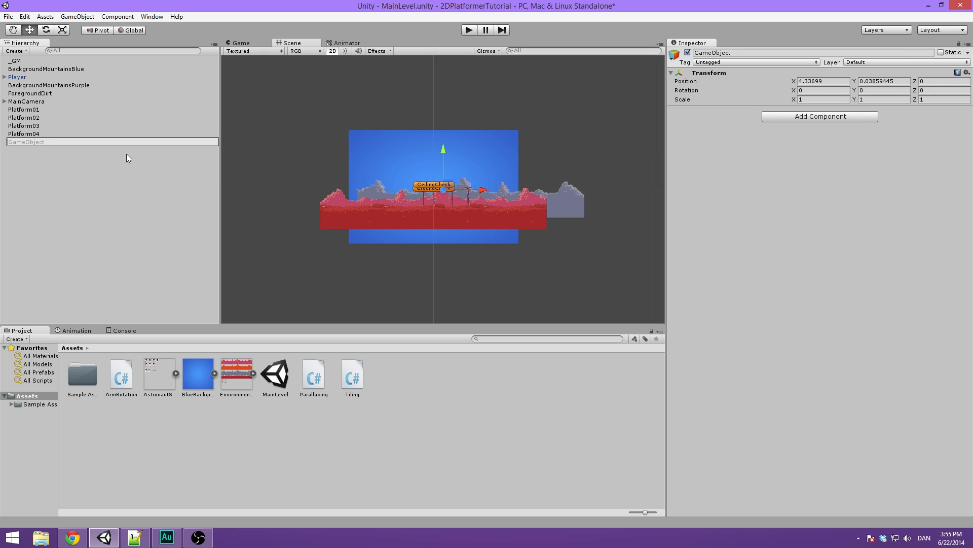
type("BackgroundMountainsBlue")
key("Return")
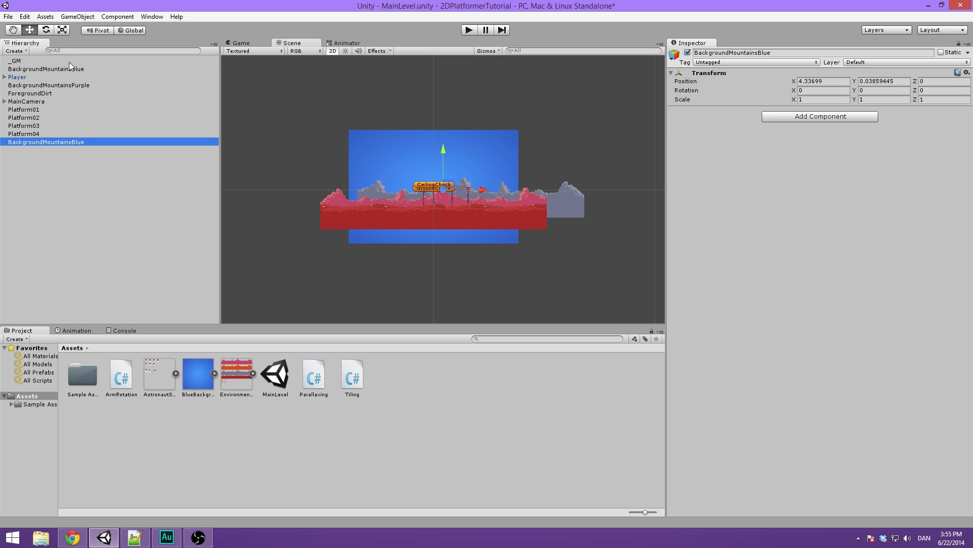
- Rename the original blue mountains sprite object as BackgroundMountainBlue
left_click(77, 69)
left_click(74, 69)
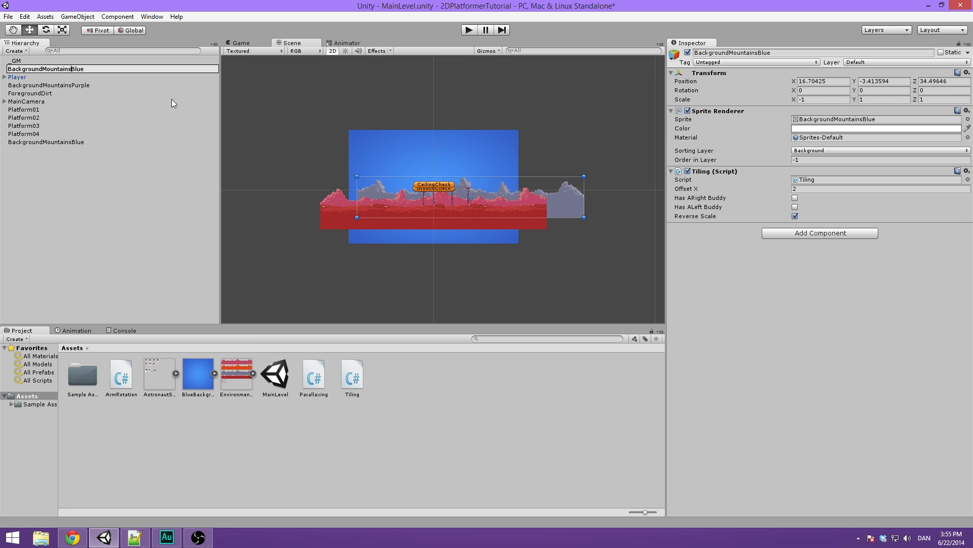
key("BackSpace")
key("Return")
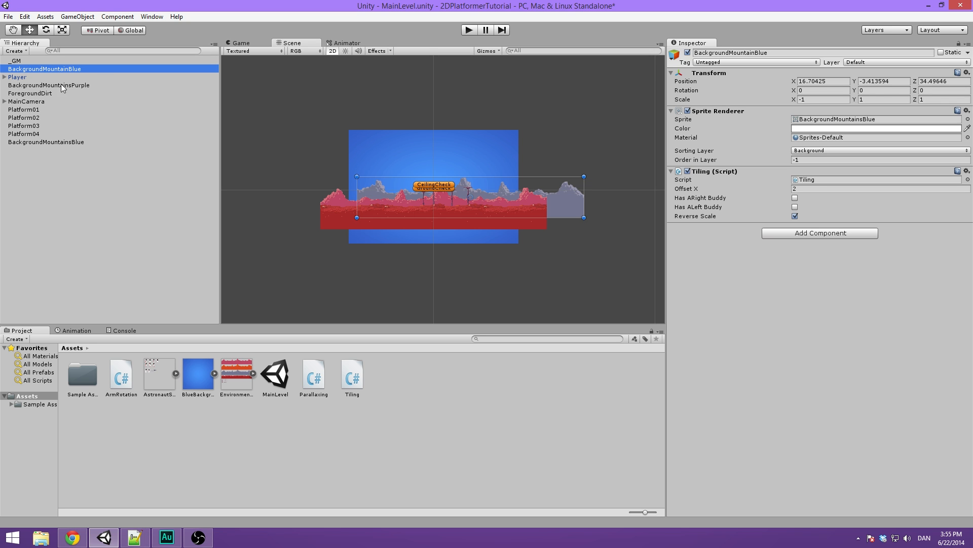
- Set the position of the empty BackgroundMountainsBlue object to X 0, Y 0
left_click(76, 143)
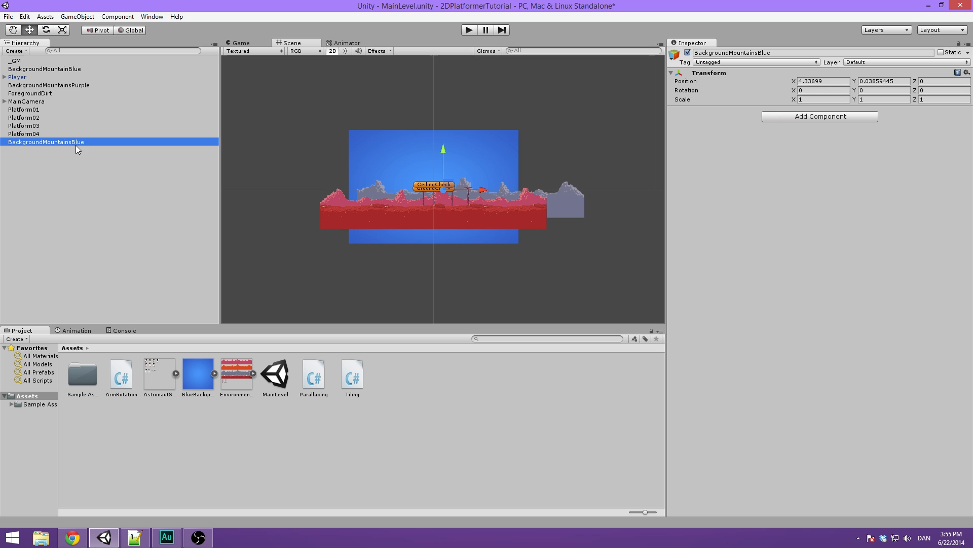
left_click(57, 69)
scroll(440, 191, "up", 5)
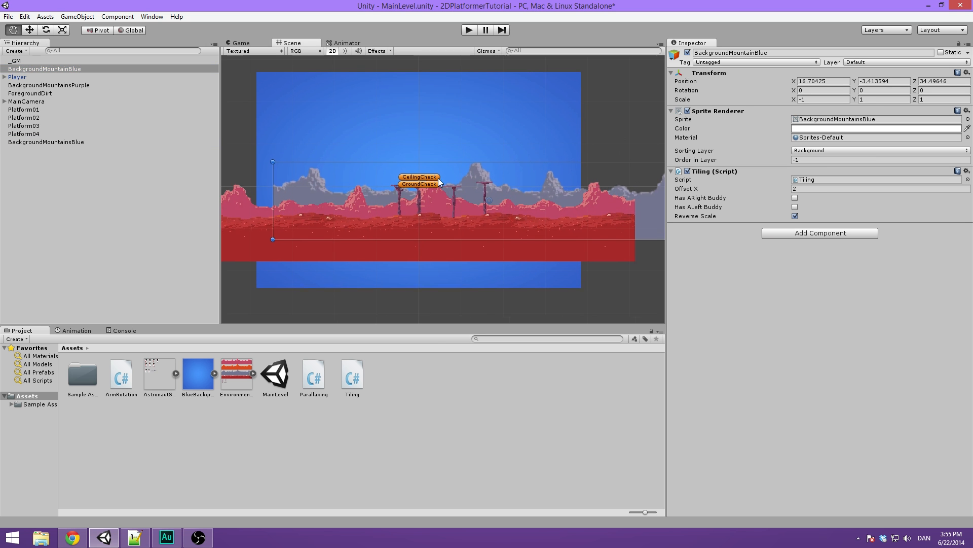
scroll(439, 181, "down", 3)
scroll(373, 144, "down", 1)
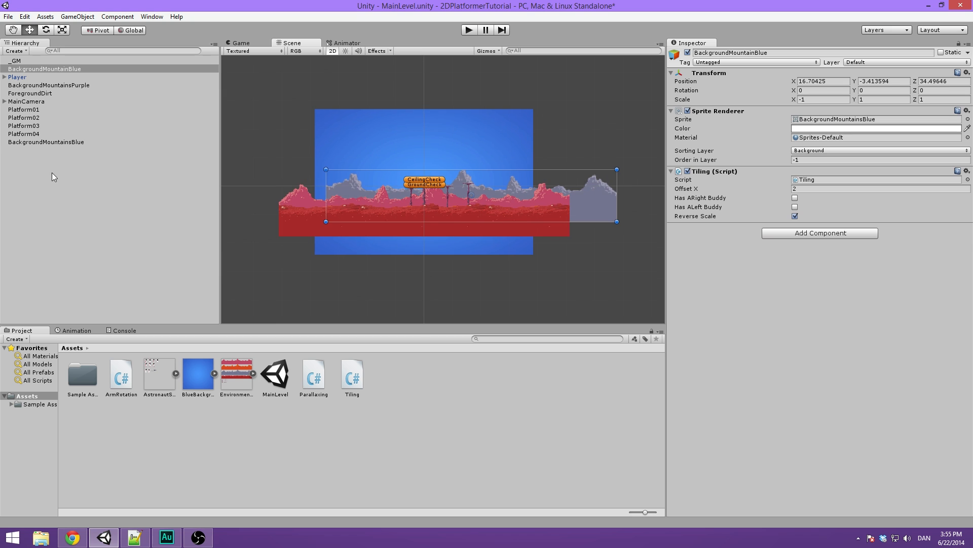
left_click(41, 142)
left_click(828, 82)
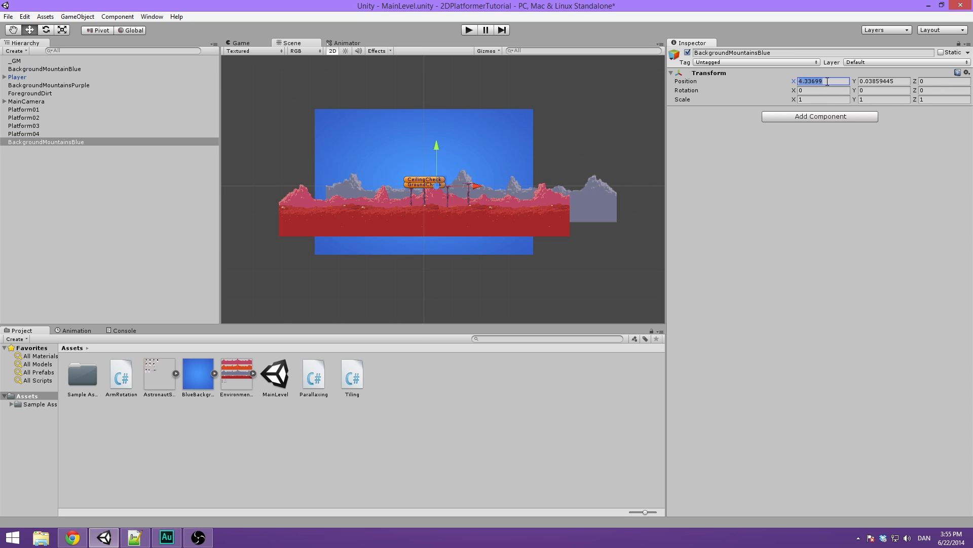
type("0")
key("Tab")
type("0")
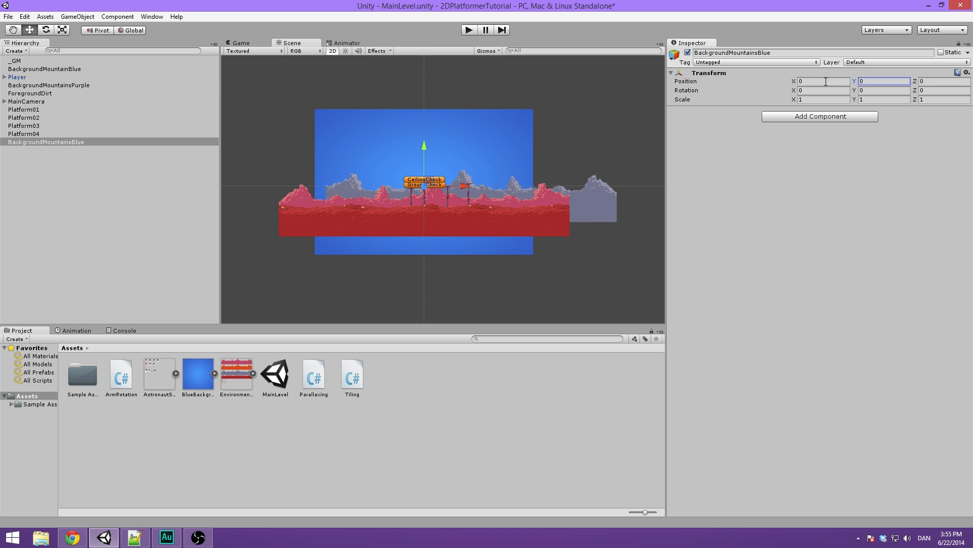
- Turn off the Scene view's 2D mode, view the background layers in perspective and select the BackgroundMountainBlue sprite
scroll(442, 184, "up", 4)
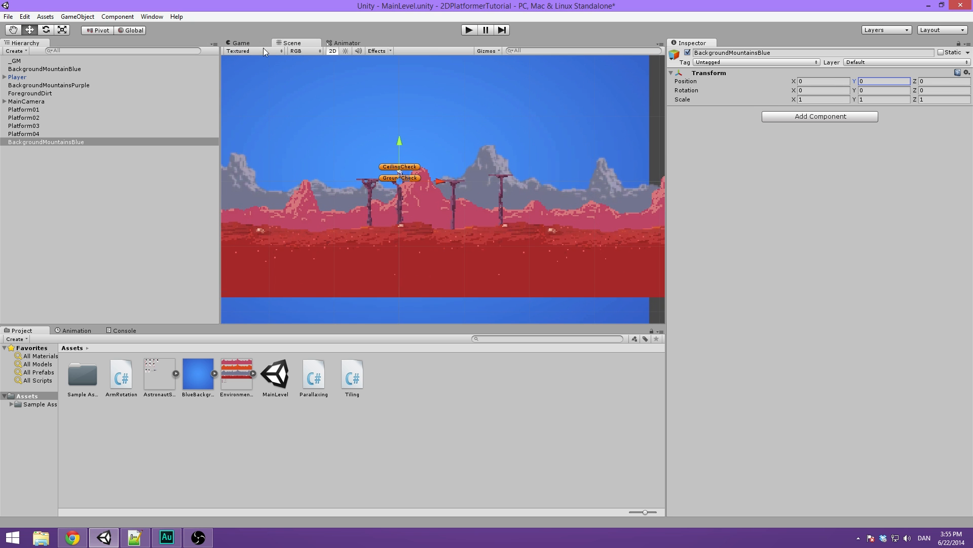
left_click(333, 51)
left_click_drag(419, 183, 391, 97, "alt")
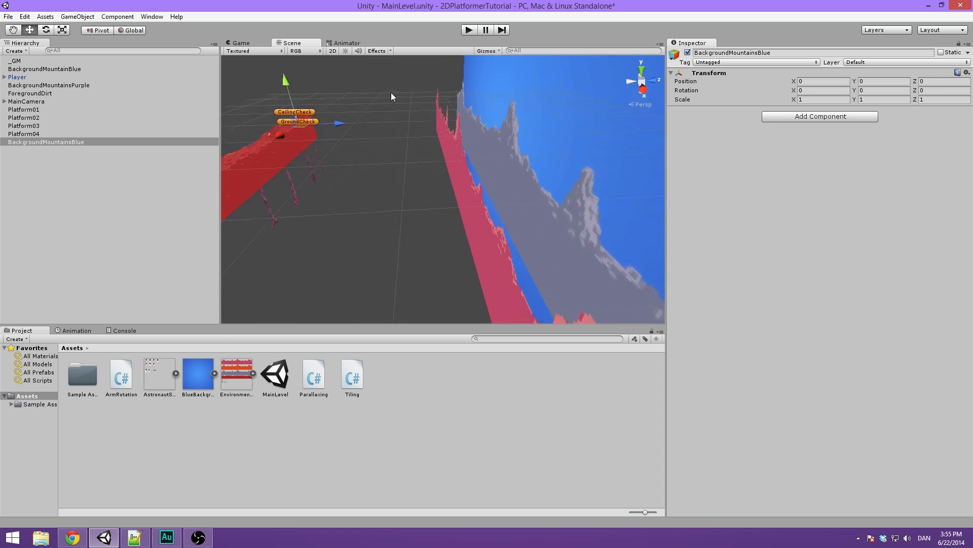
scroll(457, 160, "down", 4)
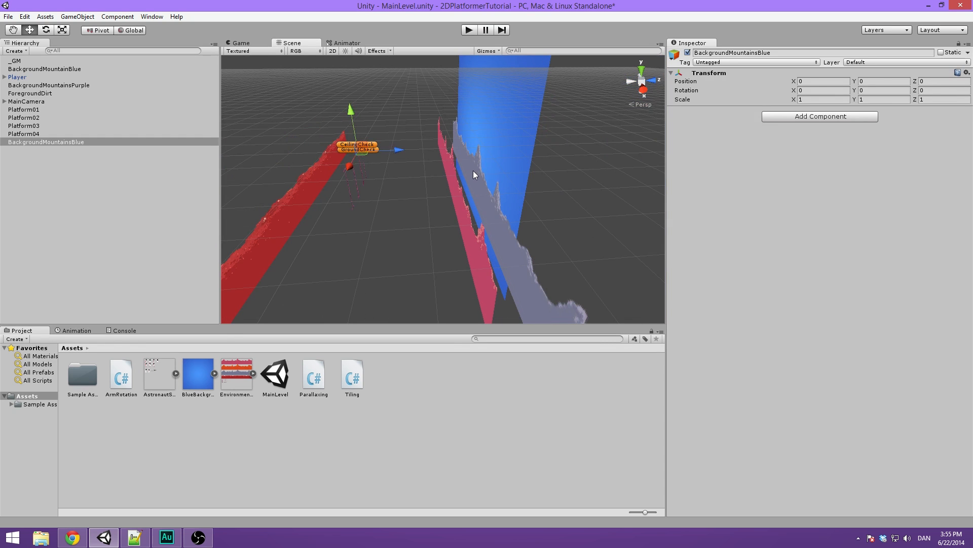
left_click(473, 170)
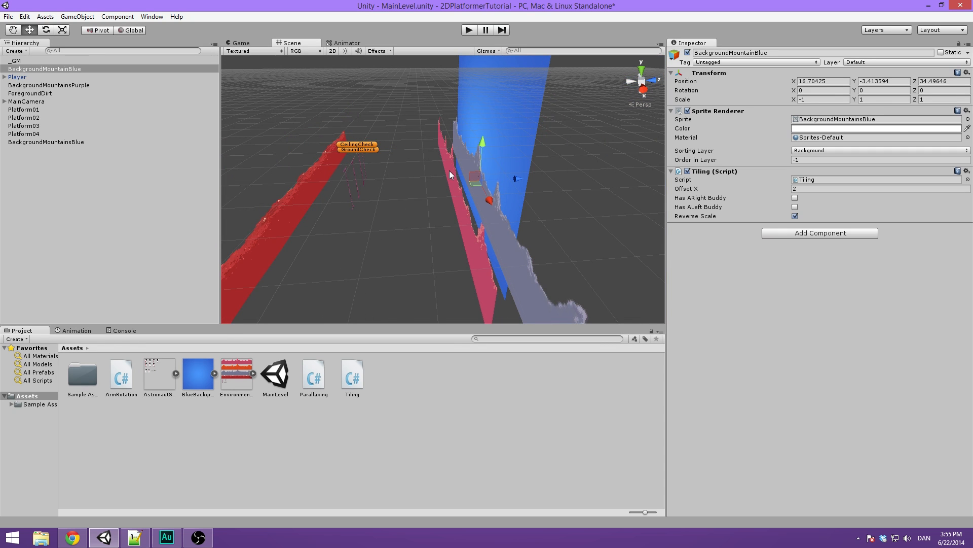
- Examine the position of the BackgroundMountainBlue sprite and the Backgrounds list of the Parallaxing script on _GM
left_click(35, 69)
scroll(353, 149, "down", 2)
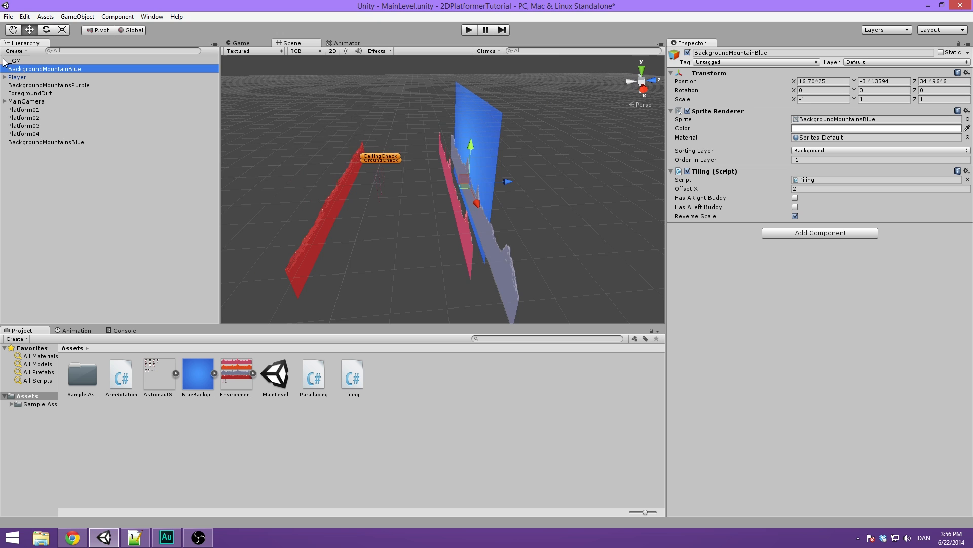
left_click(15, 60)
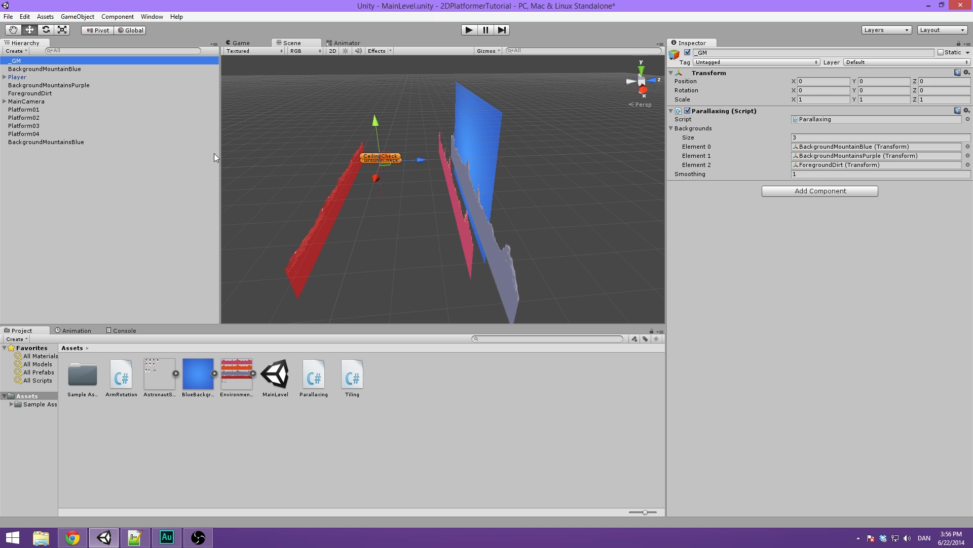
- Try moving the empty BackgroundMountainsBlue object along the Z axis towards the mountain layers, and undo the move
left_click(120, 142)
left_click_drag(417, 161, 484, 167)
key("ctrl+z")
left_click_drag(355, 152, 410, 136, "alt")
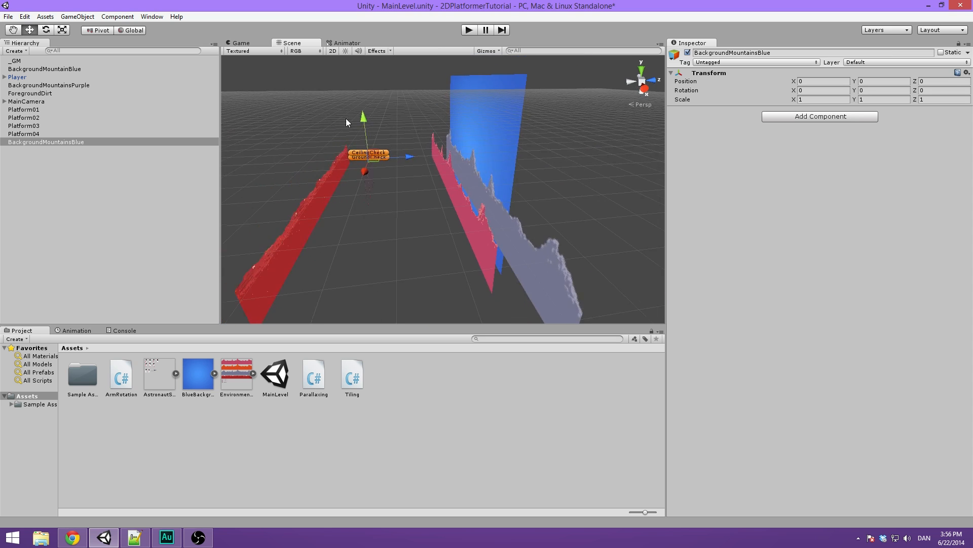
- Copy the Z position 34.49646 from the BackgroundMountainBlue sprite to the empty BackgroundMountainsBlue object
left_click(53, 71)
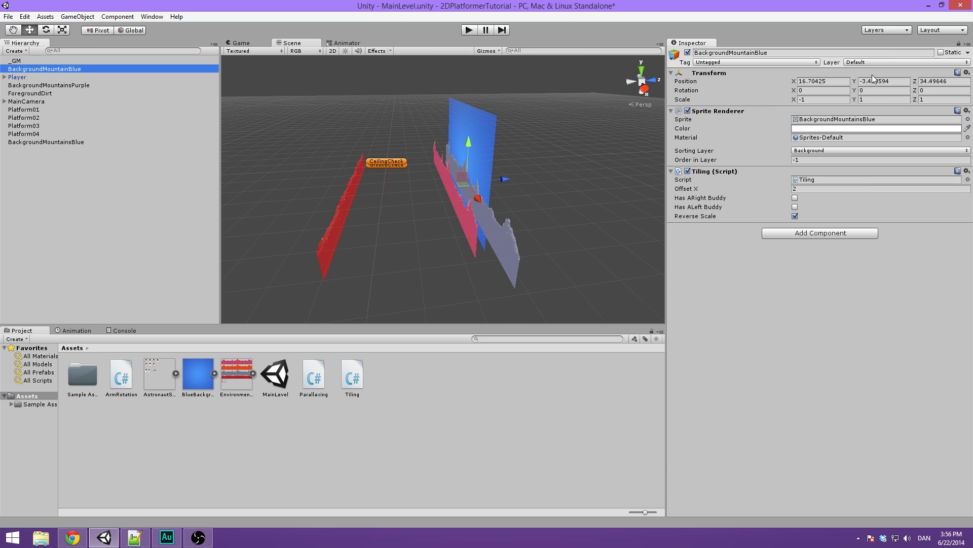
left_click(947, 82)
key("ctrl+c")
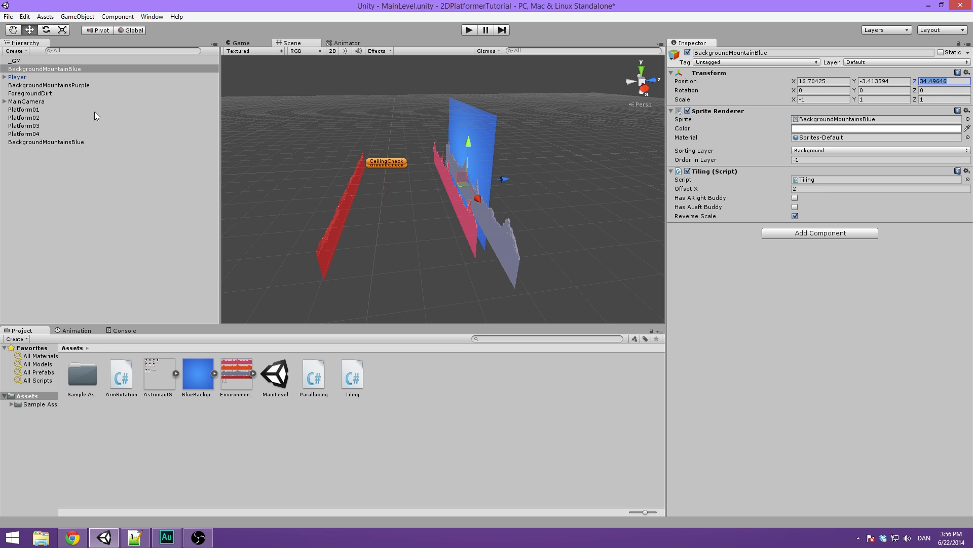
left_click(63, 142)
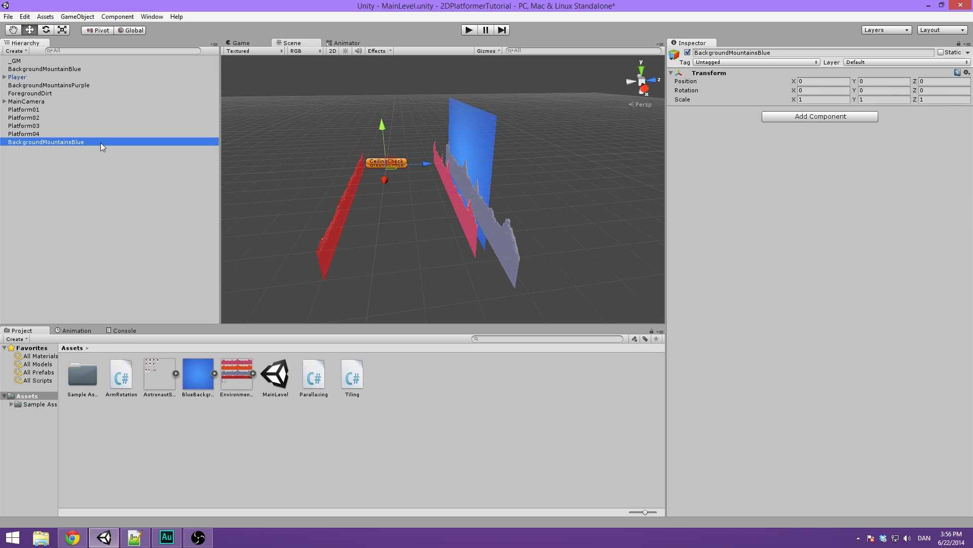
left_click(940, 82)
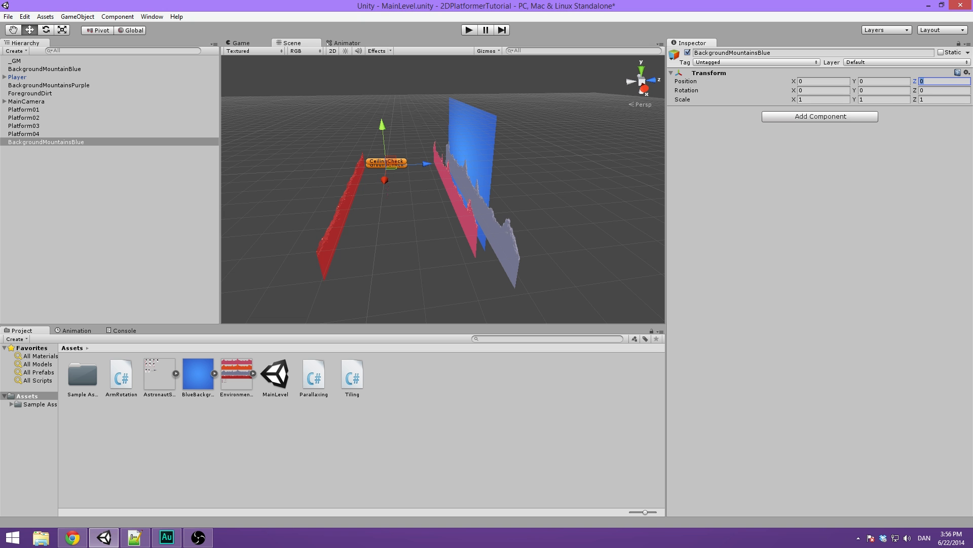
key("ctrl+v")
- Make the BackgroundMountainBlue sprite a child of the empty BackgroundMountainsBlue object
left_click_drag(525, 219, 812, 175, "alt")
left_click(89, 147)
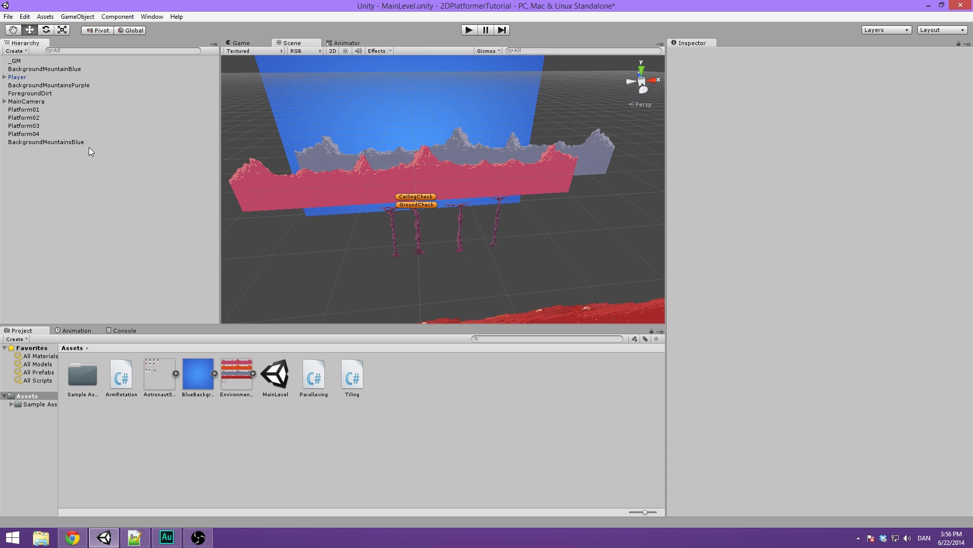
mouse_move(62, 68)
left_mouse_down()
mouse_move(74, 82)
mouse_move(86, 73)
mouse_move(96, 143)
mouse_move(81, 154)
mouse_move(58, 141)
mouse_move(102, 151)
mouse_move(72, 144)
left_mouse_up()
left_click(77, 135)
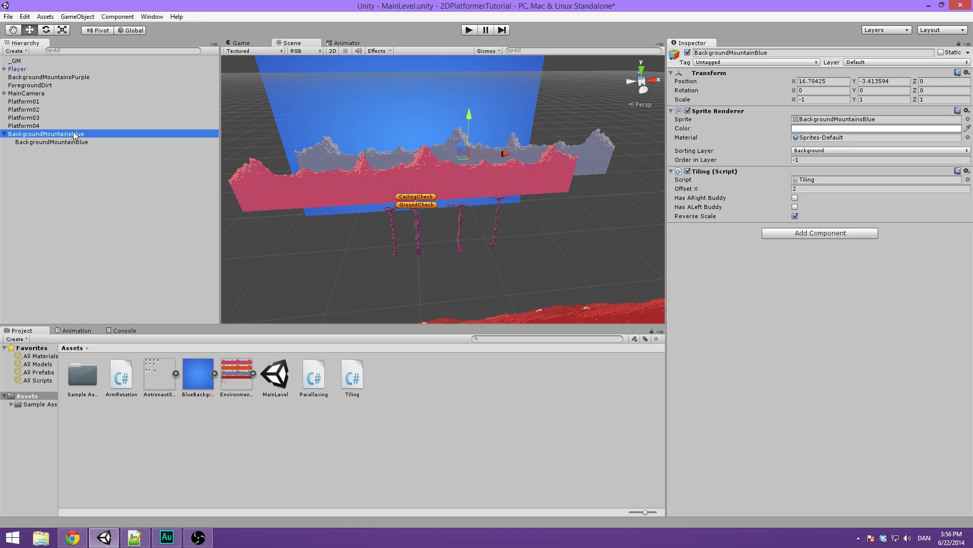
scroll(488, 123, "down", 6)
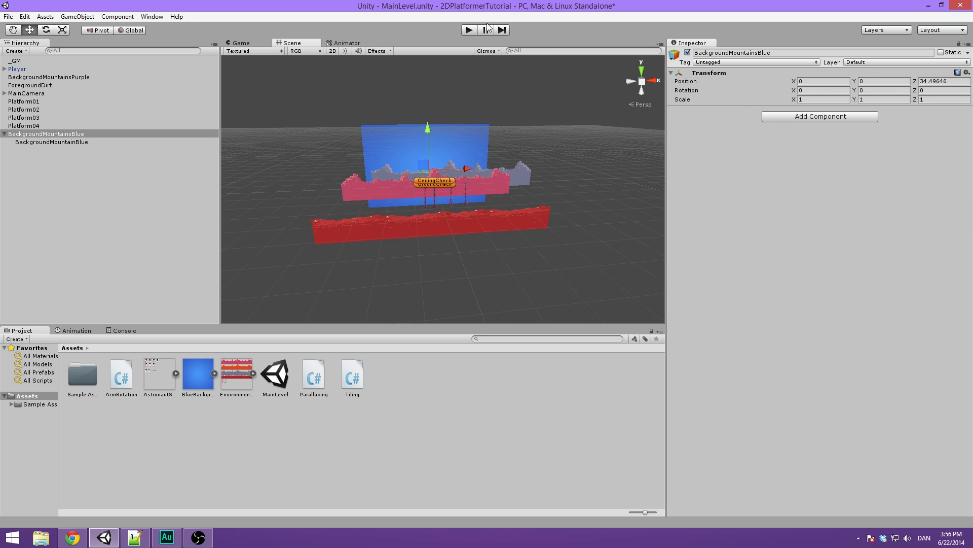
- Assign the parent object BackgroundMountainsBlue to Element 0 of the Backgrounds list in the Parallaxing script on _GM
left_click(30, 61)
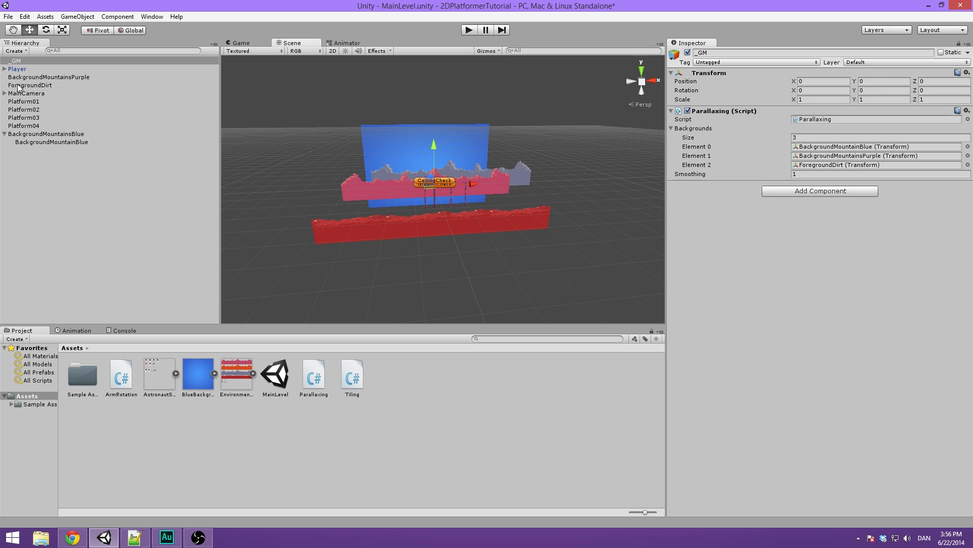
left_click(58, 142)
left_click(26, 63)
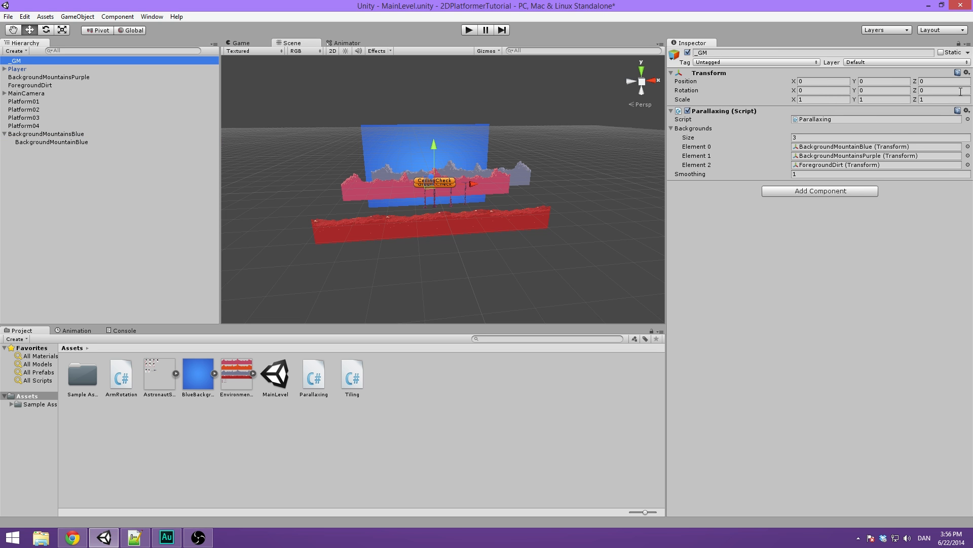
left_click_drag(60, 136, 906, 149)
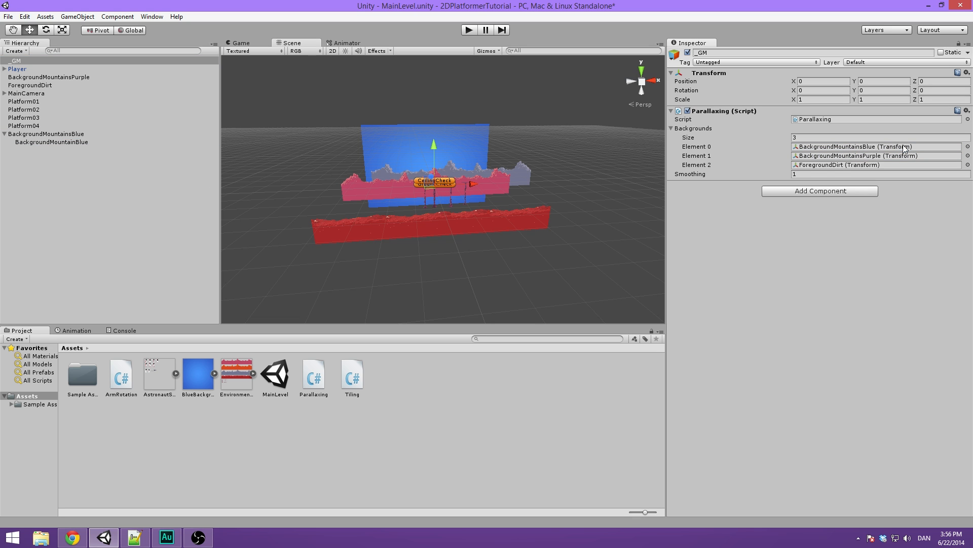
- Rename the parent object BackgroundMountainsBlue as BackgroundMountainsBlueContainer
left_click(81, 135)
left_click(79, 142)
left_click(105, 133)
left_click(106, 133)
left_click_drag(106, 133, 87, 137)
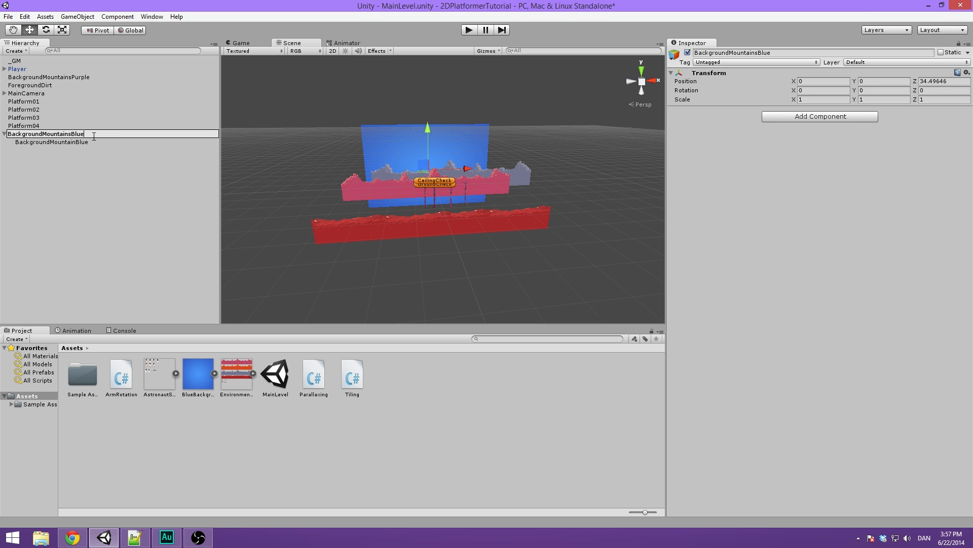
type("Container")
key("Return")
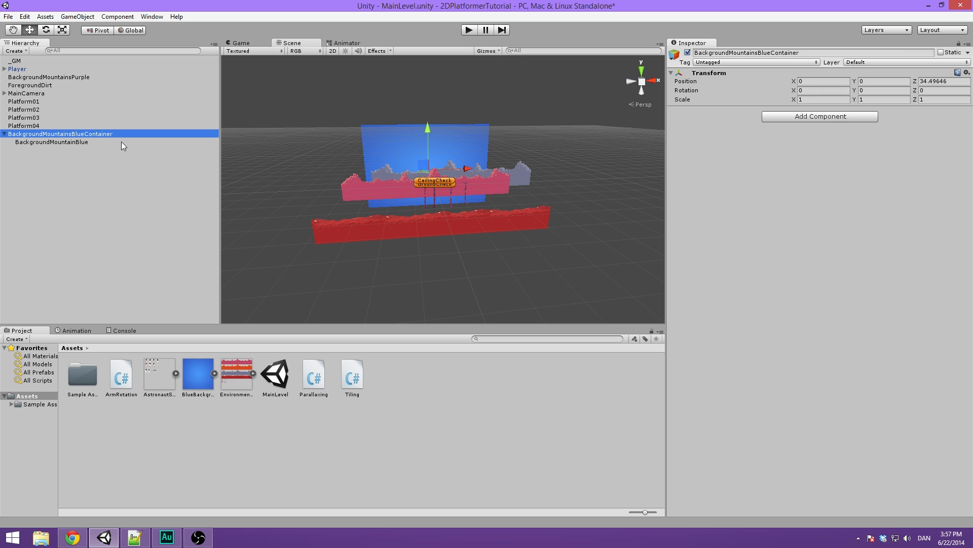
- Rename the child sprite BackgroundMountainBlue as BackgroundMountainsBlue
left_click(96, 141)
left_click(70, 143)
left_click(74, 143)
type("s")
left_click(91, 216)
- Reassign BackgroundMountainsBlueContainer to Element 0 of the Backgrounds list in the Parallaxing script on _GM
left_click(87, 134)
left_click(33, 61)
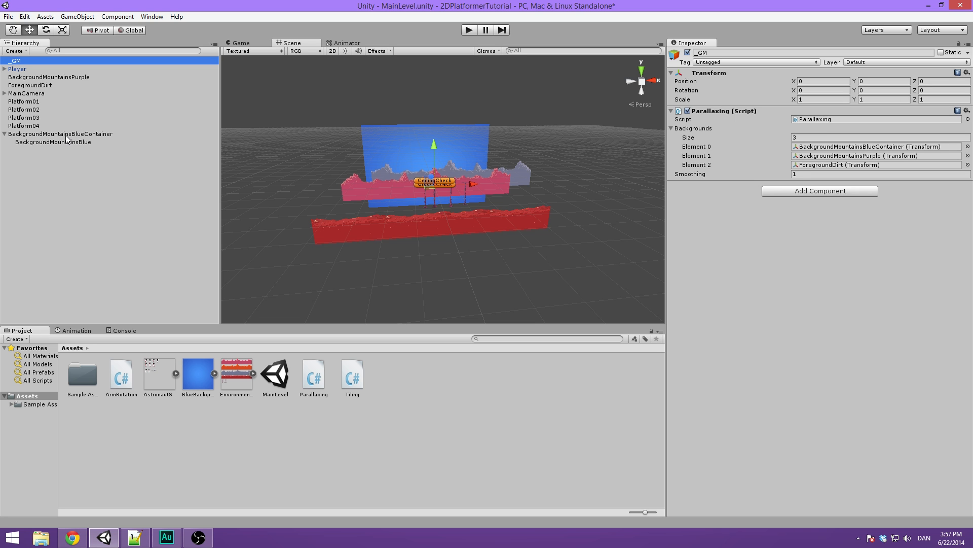
left_click_drag(51, 136, 866, 150)
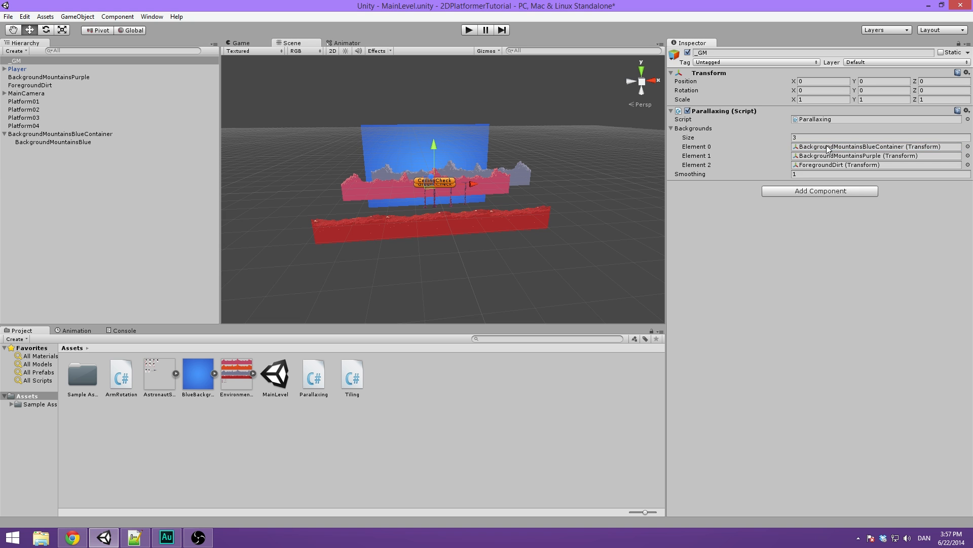
- Run the game, move and jump the player to test the parallaxing, and stop the game
left_click(470, 29)
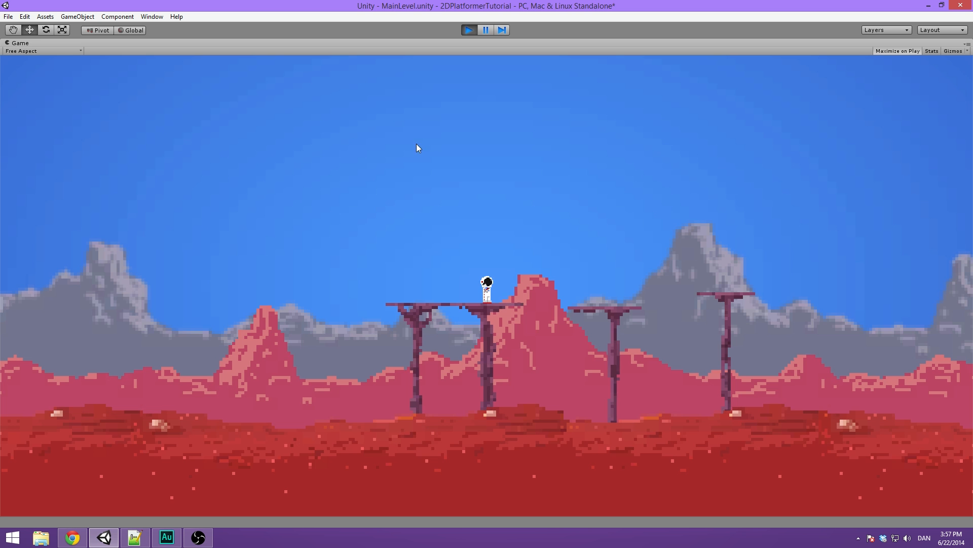
key("a")
key("space")
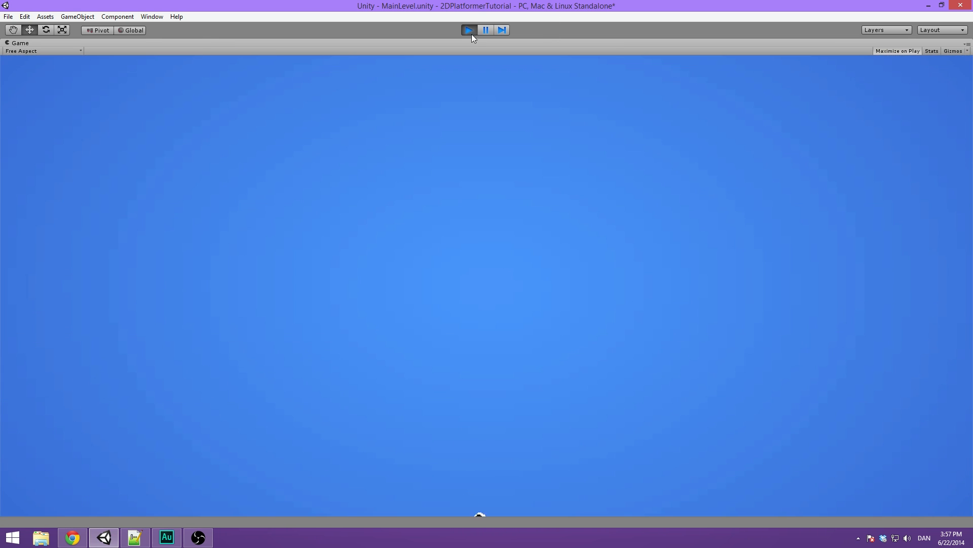
left_click(470, 31)
- Open the Parallaxing script from the _GM object in MonoDevelop and switch back to Unity
scroll(448, 175, "up", 8)
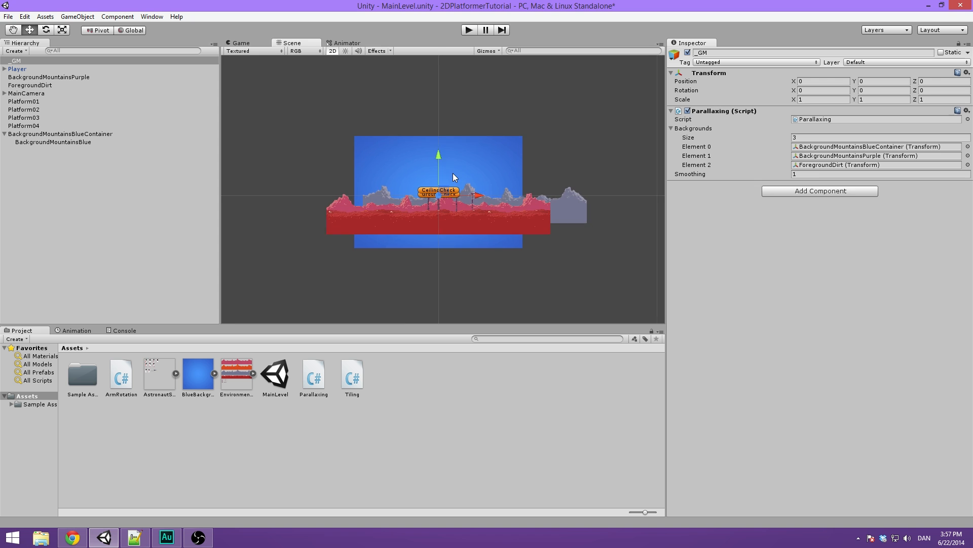
left_click(63, 142)
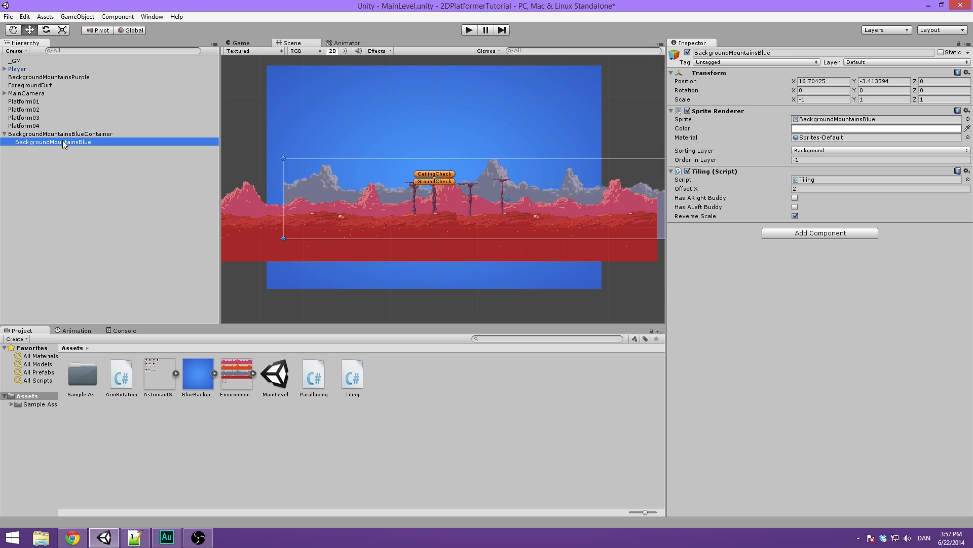
left_click(19, 77)
left_click(21, 69)
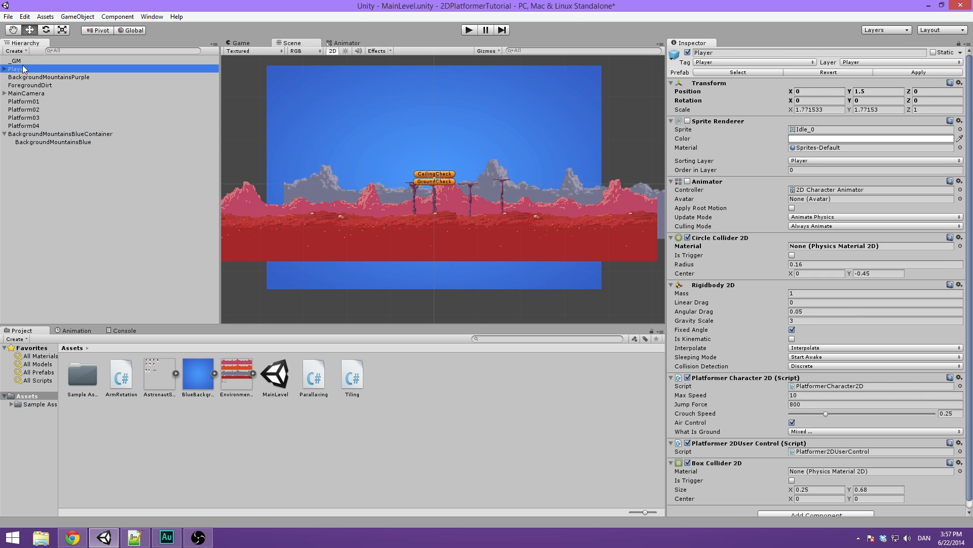
left_click(16, 61)
left_click(804, 119)
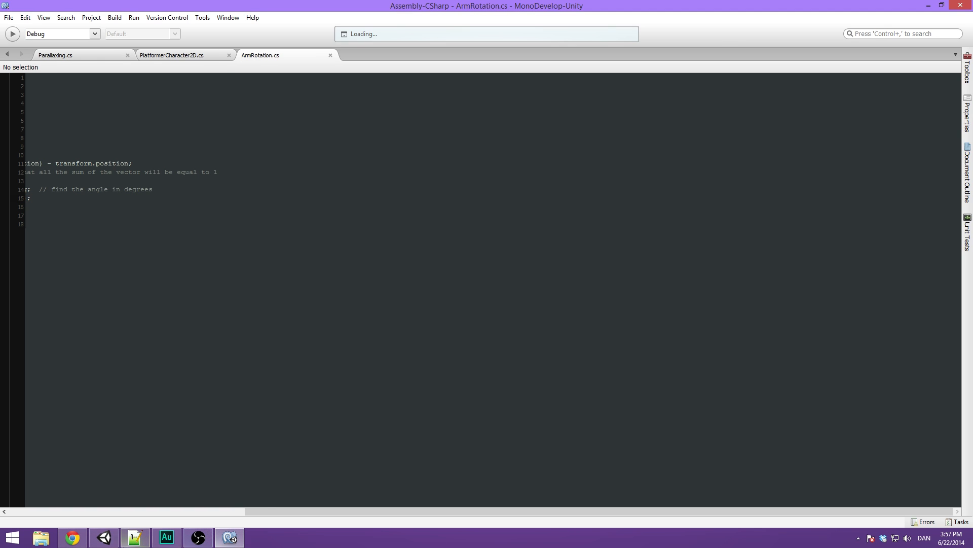
left_click(104, 538)
scroll(430, 151, "down", 2)
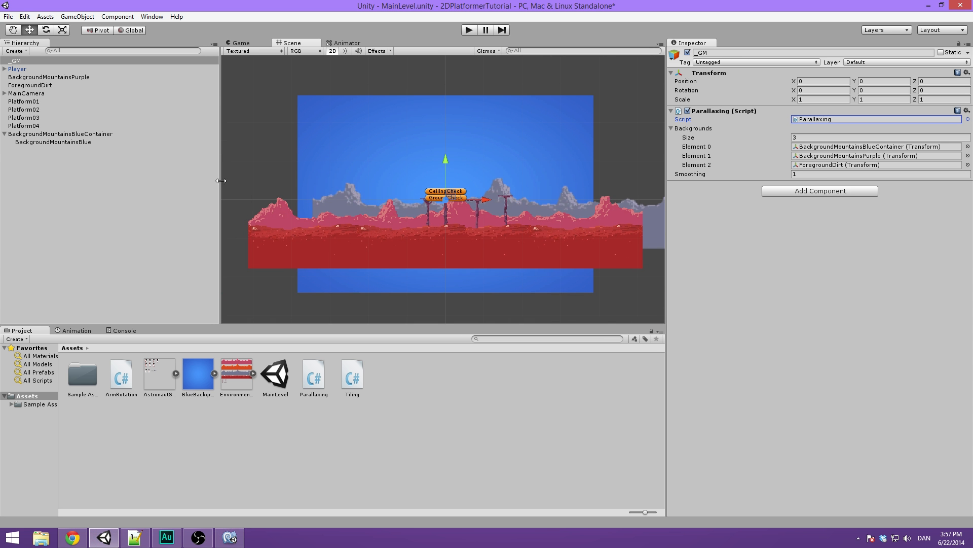
- Look up the installed Unity version in the About Unity window and close the window
left_click(47, 134)
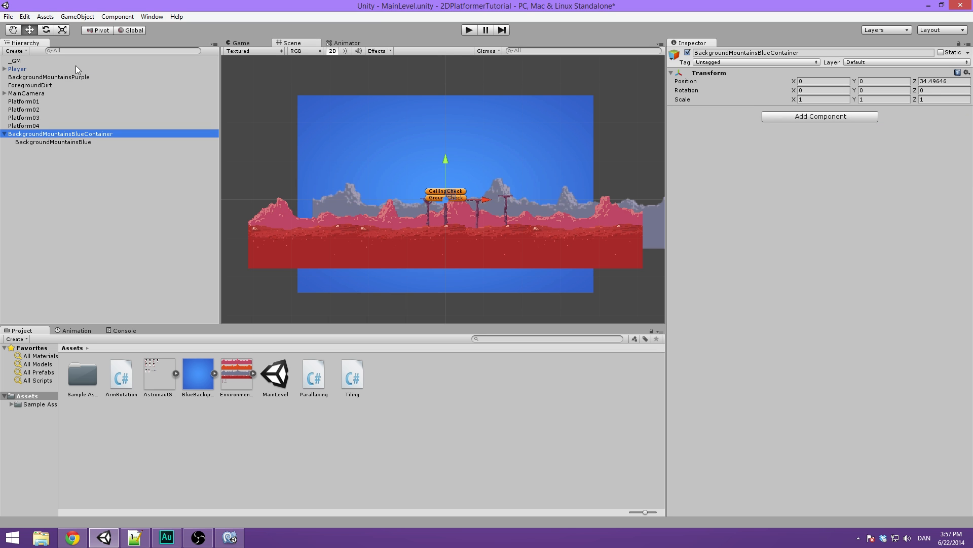
left_click(142, 17)
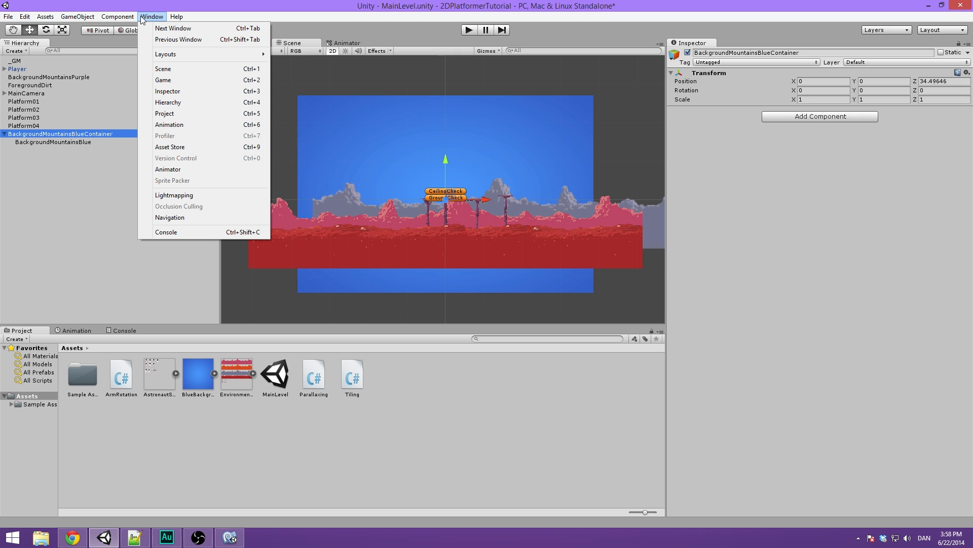
mouse_move(8, 19)
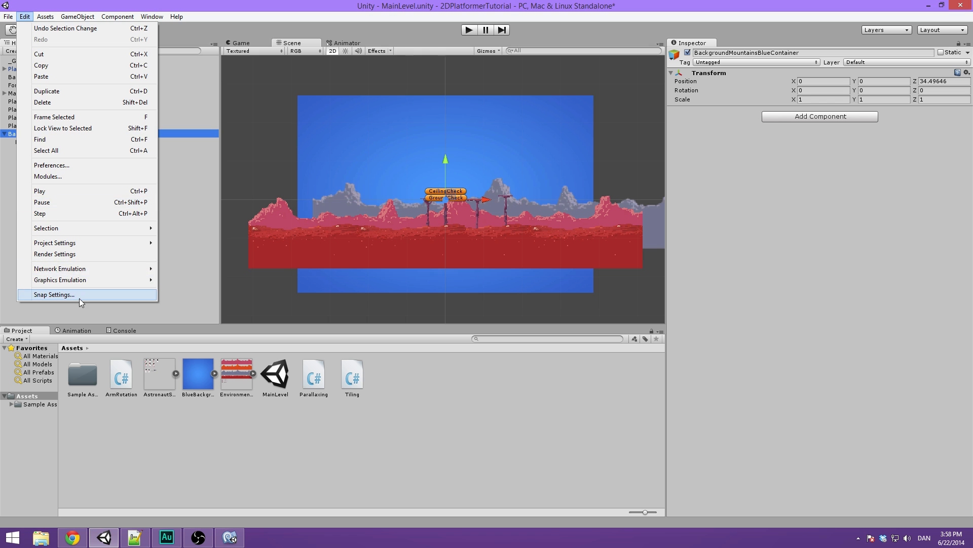
left_click(149, 16)
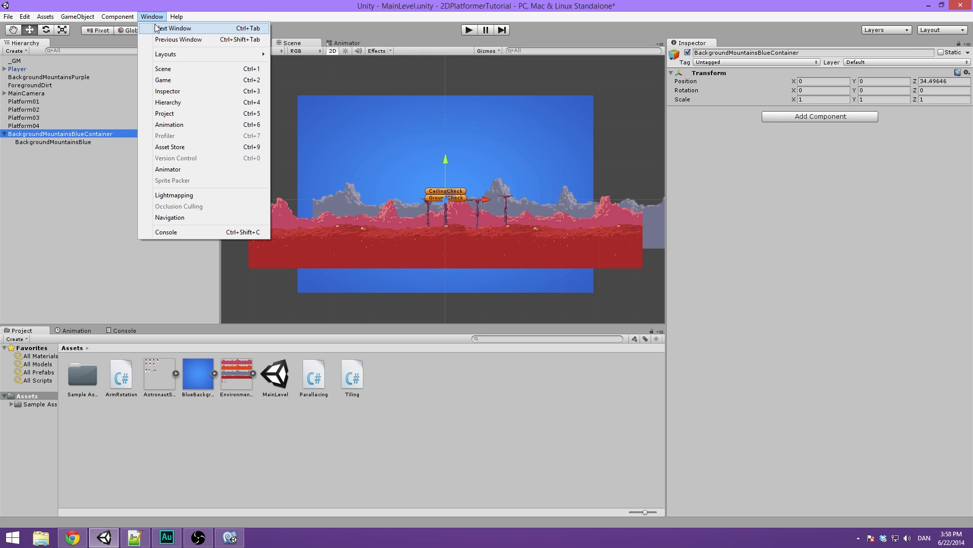
mouse_move(186, 17)
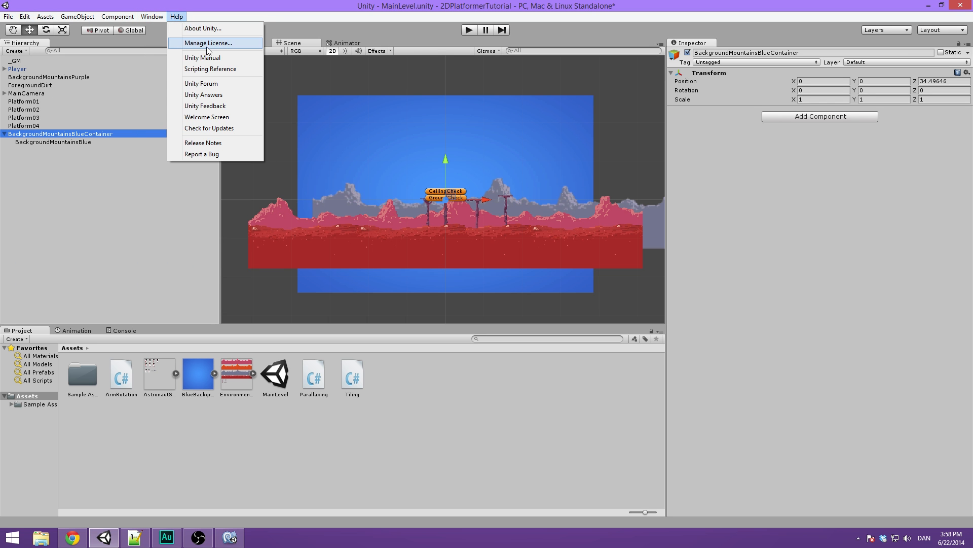
left_click(221, 29)
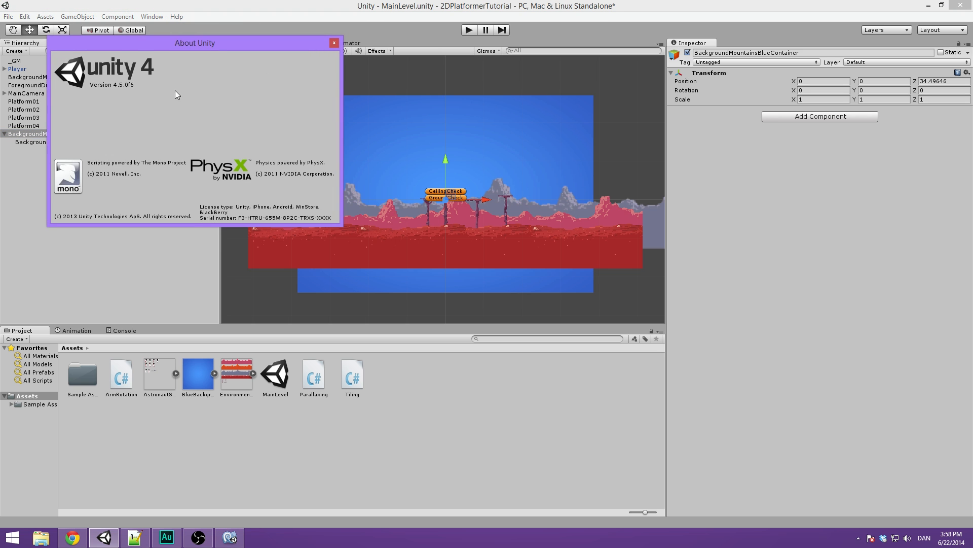
left_click_drag(147, 43, 197, 70)
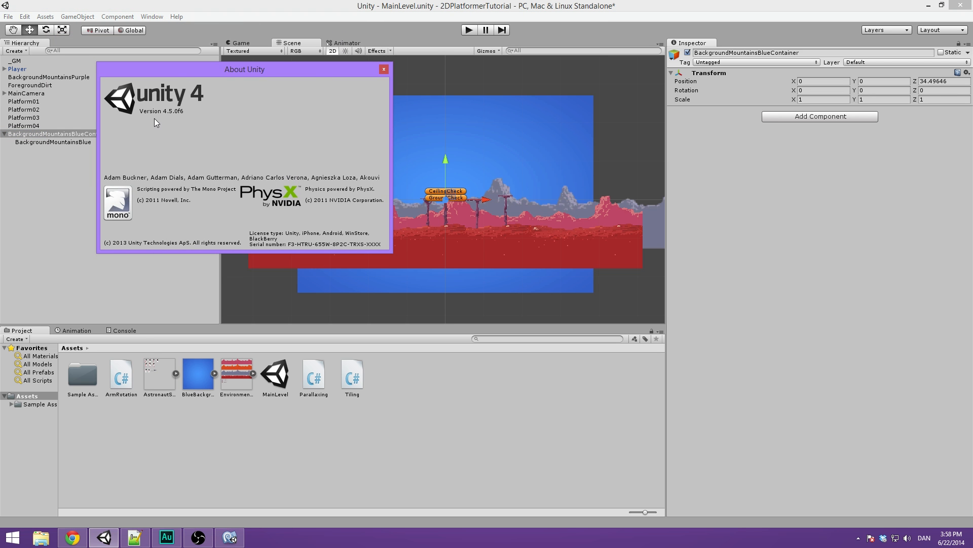
left_click(385, 70)
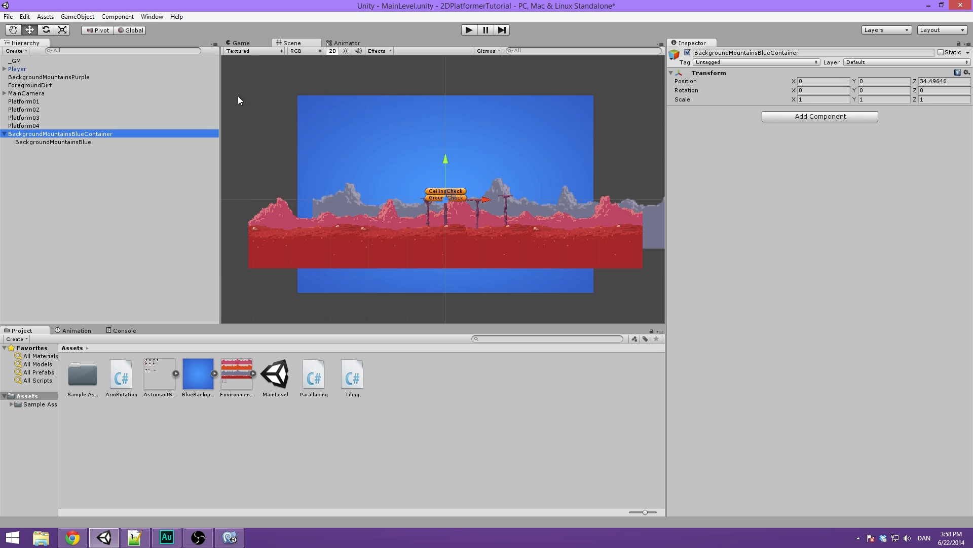
- Move BackgroundMountainsBlueContainer directly below _GM in the hierarchy and switch to MonoDevelop
left_click(17, 61)
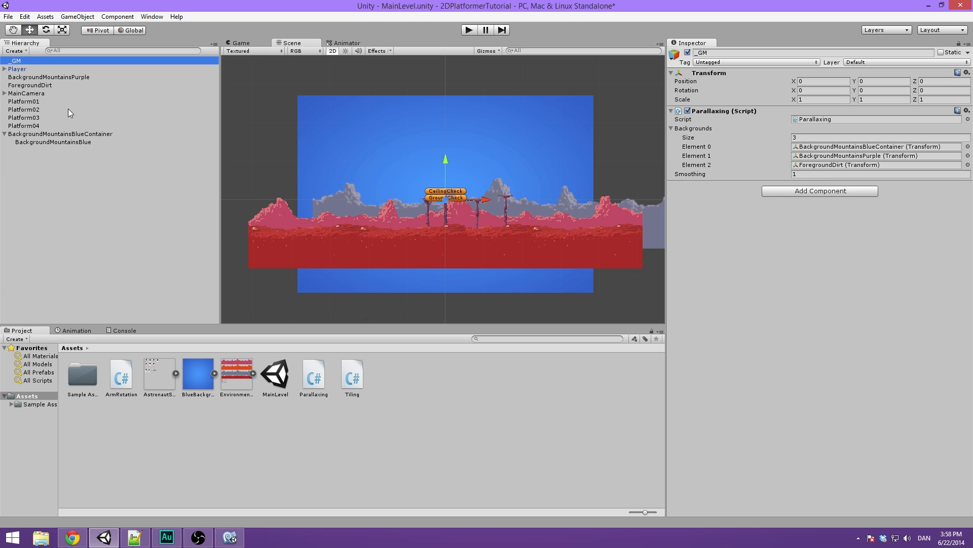
left_click_drag(40, 134, 31, 68)
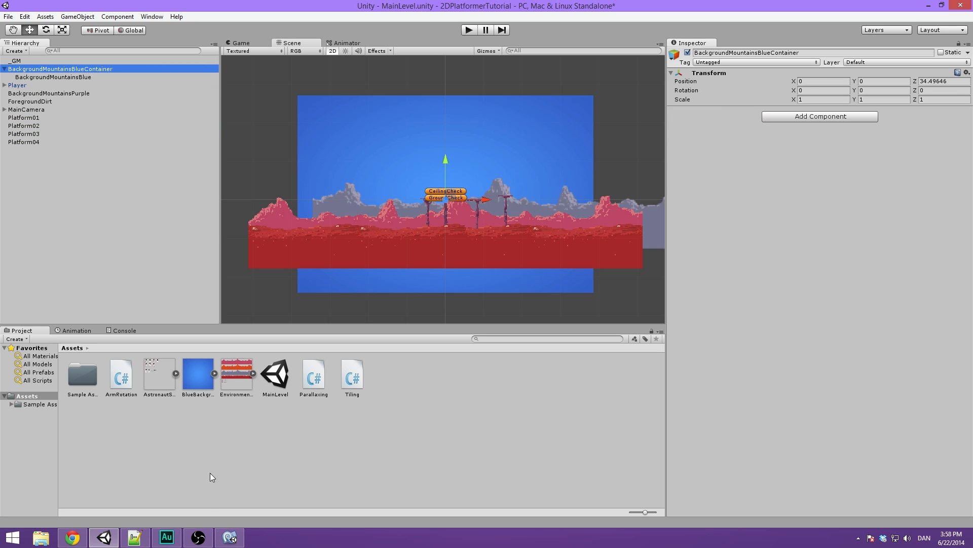
left_click(223, 542)
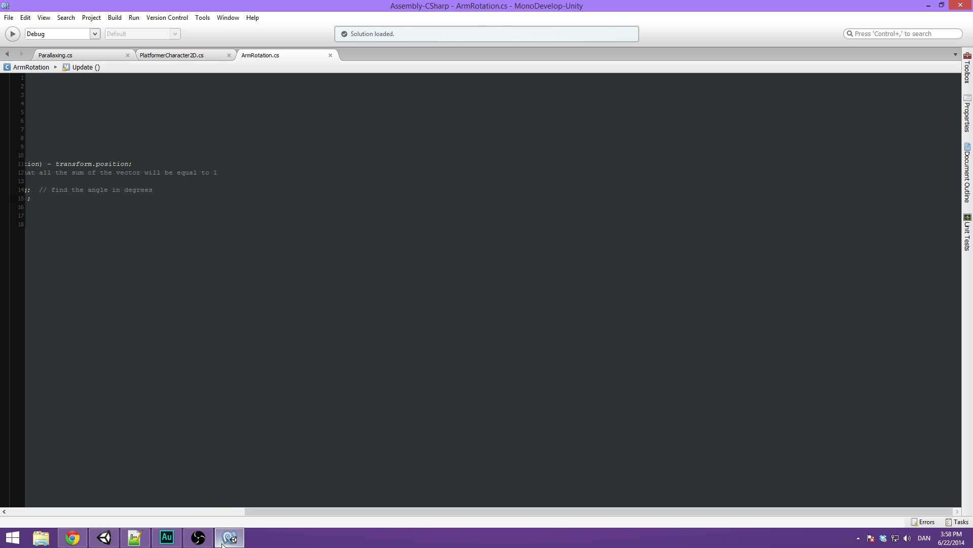
- Search the Parallaxing.cs script for "parent"
left_click_drag(400, 512, 194, 511)
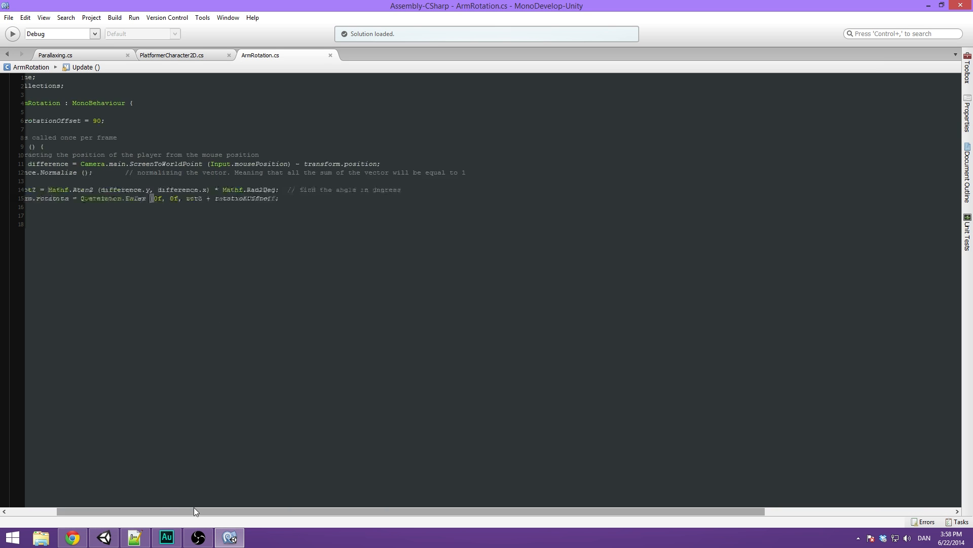
left_click(79, 59)
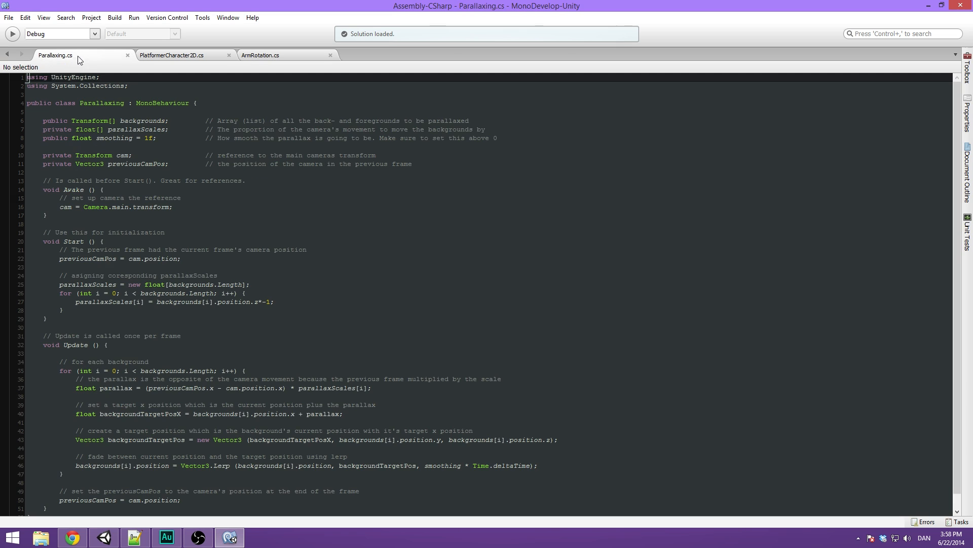
left_click(137, 207)
scroll(132, 279, "down", 1)
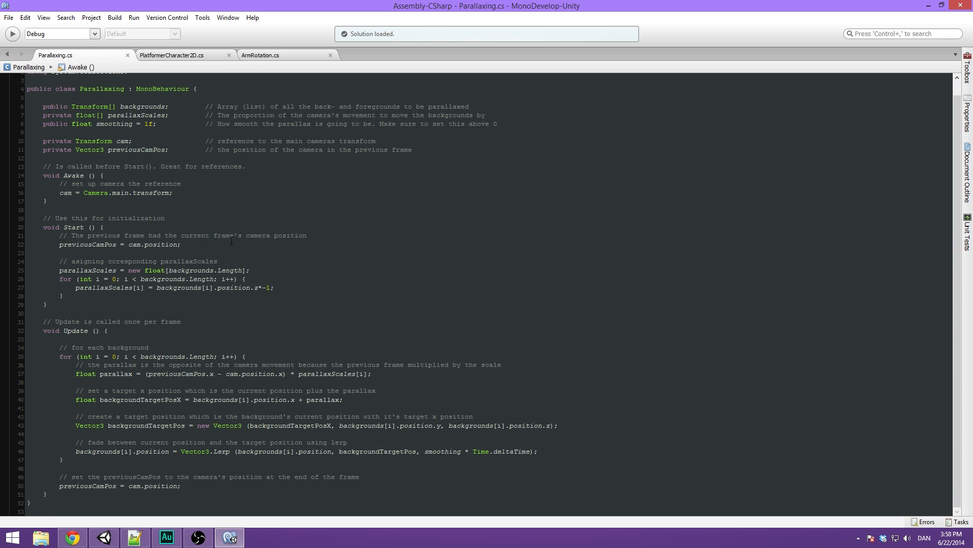
key("ctrl+f")
type("parent")
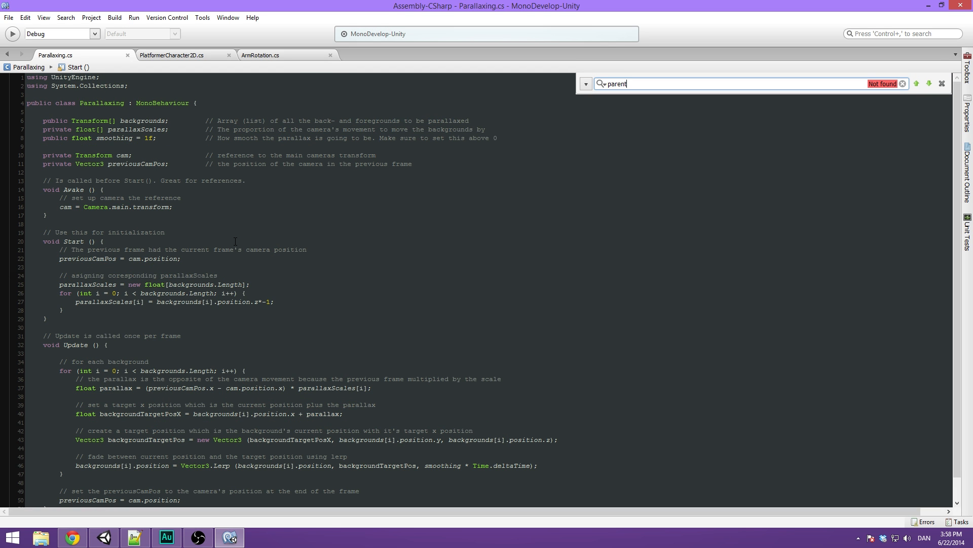
key("Return")
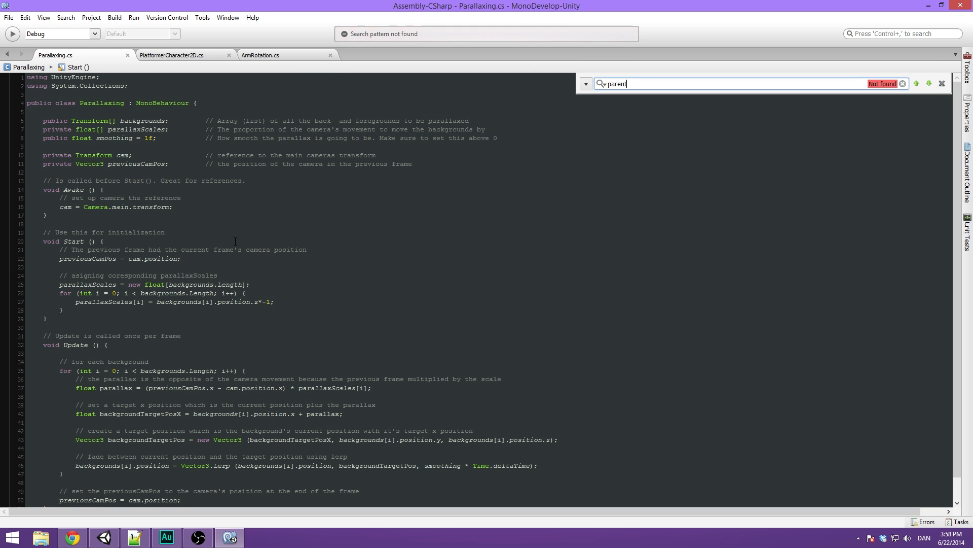
scroll(228, 240, "down", 1)
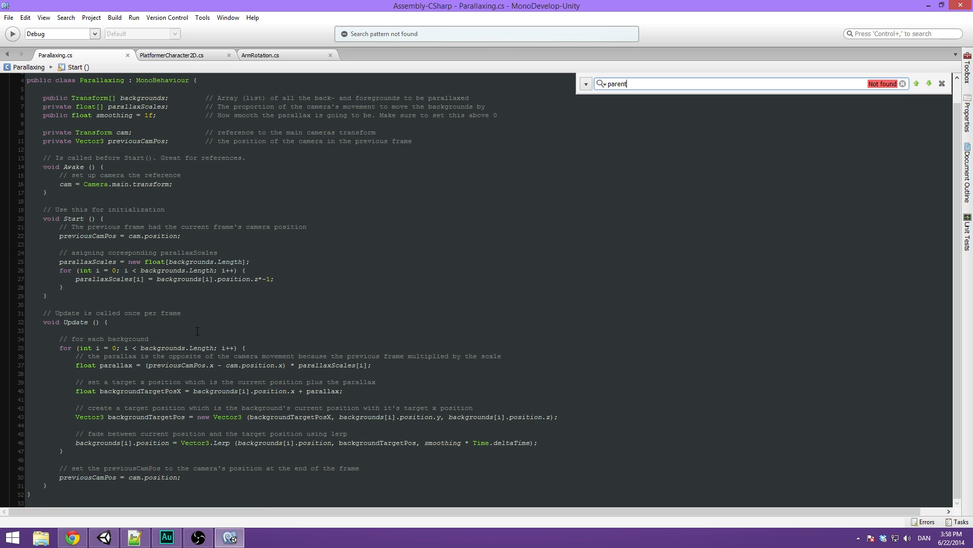
- Switch to Unity, open the Tiling script attached to BackgroundMountainsBlue, and search it for "parent"
key("alt+Tab")
left_click(60, 86)
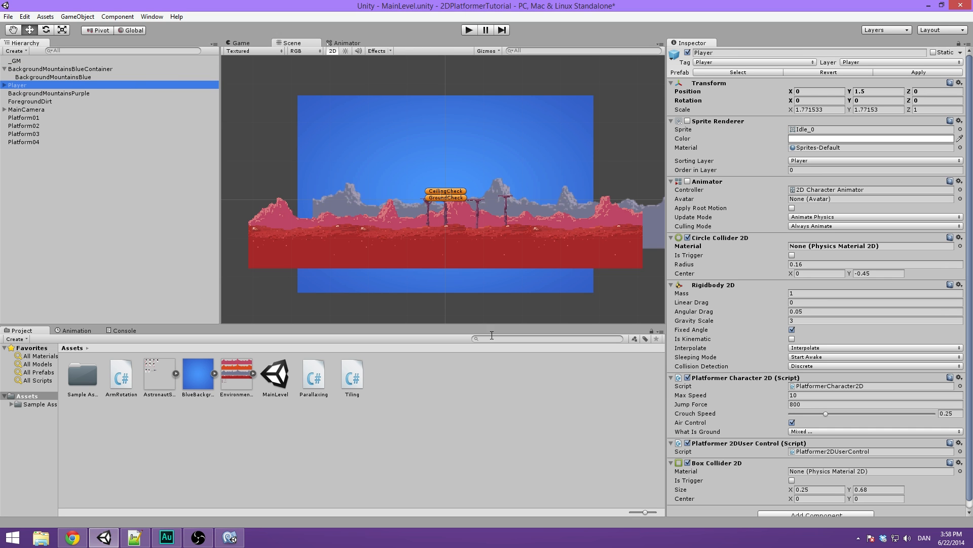
left_click(57, 77)
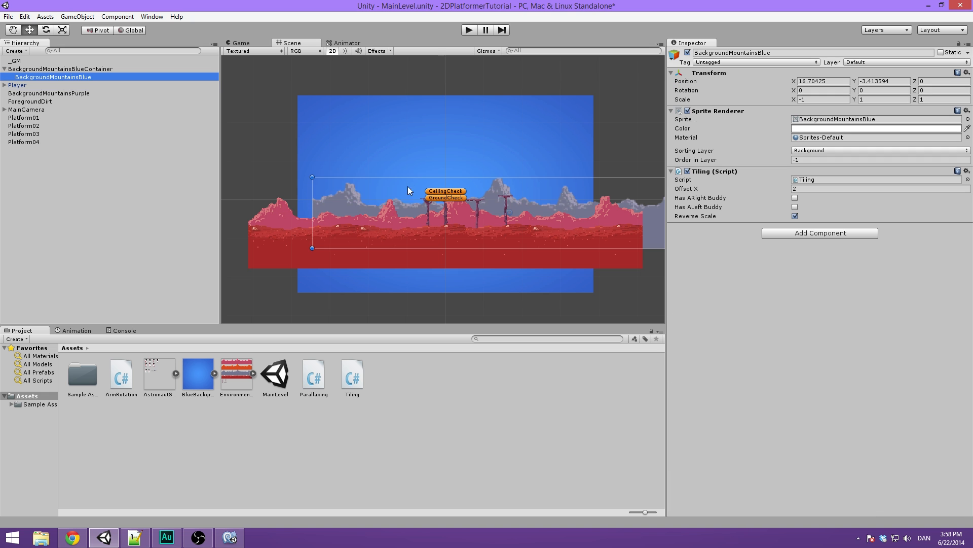
left_click(801, 179)
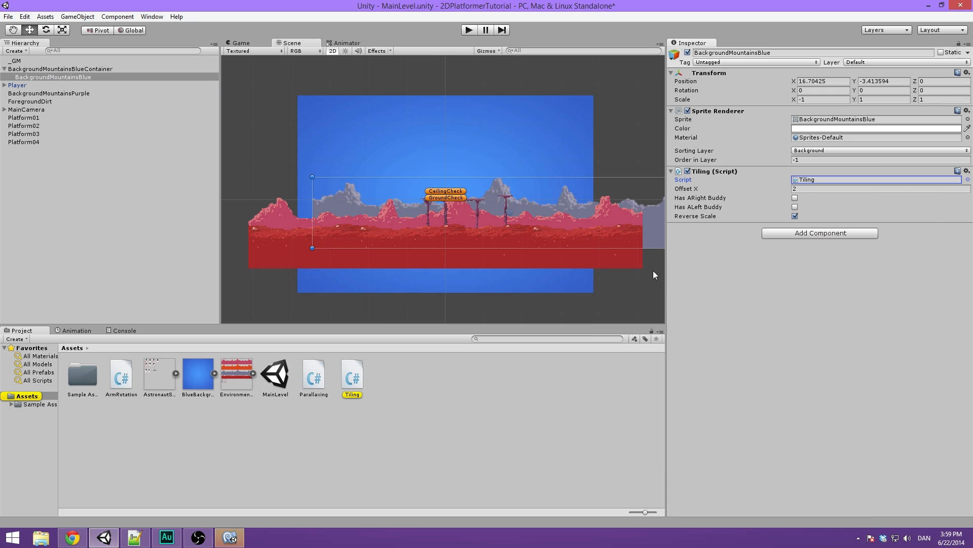
scroll(281, 226, "down", 4)
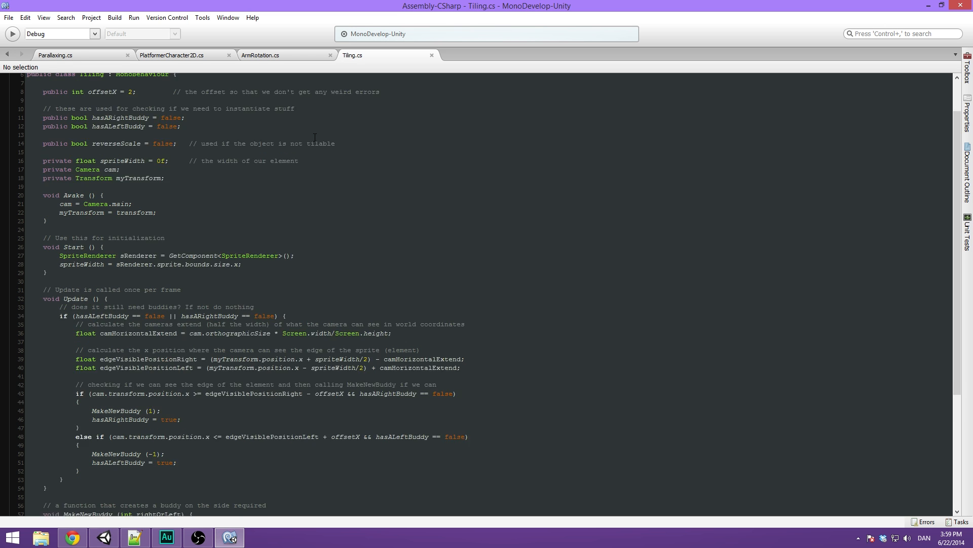
key("ctrl+f")
type("parent")
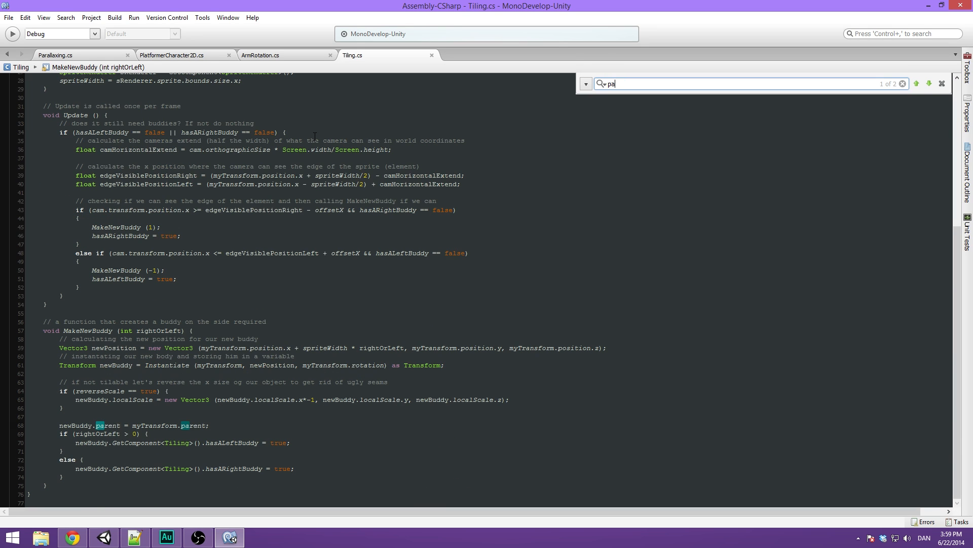
- Examine how the MakeNewBuddy function assigns myTransform.parent to newBuddy.parent, highlighting the parts of that statement
left_click(97, 424)
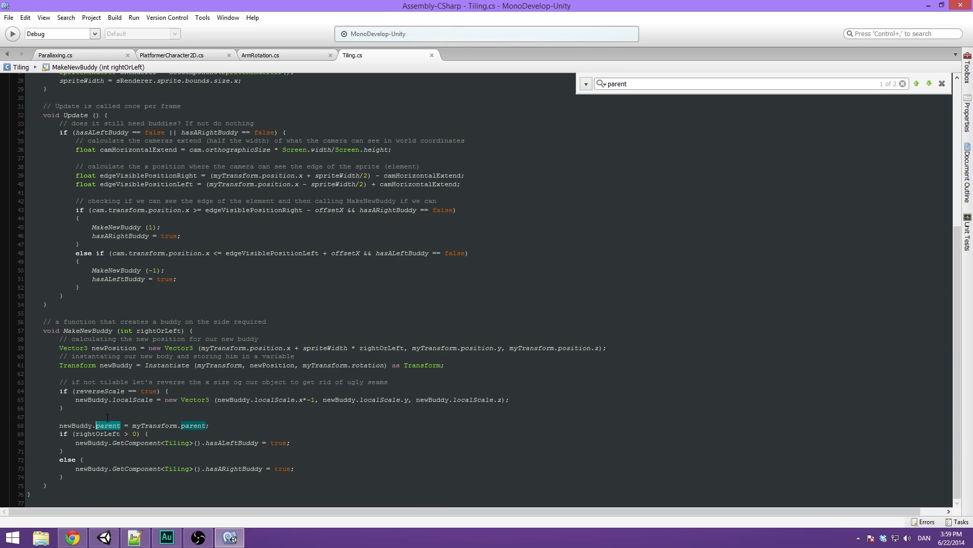
double_click(66, 424)
double_click(118, 425)
left_click(155, 432)
left_click_drag(132, 426, 206, 430)
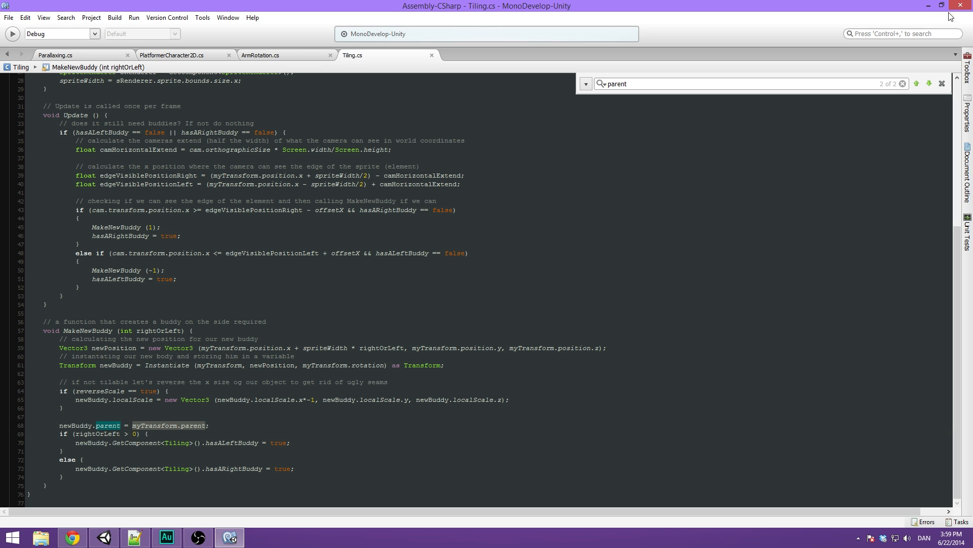
- Return to Unity and look over BackgroundMountainsBlue and its parent BackgroundMountainsBlueContainer in the hierarchy
left_click(929, 6)
left_click(66, 76)
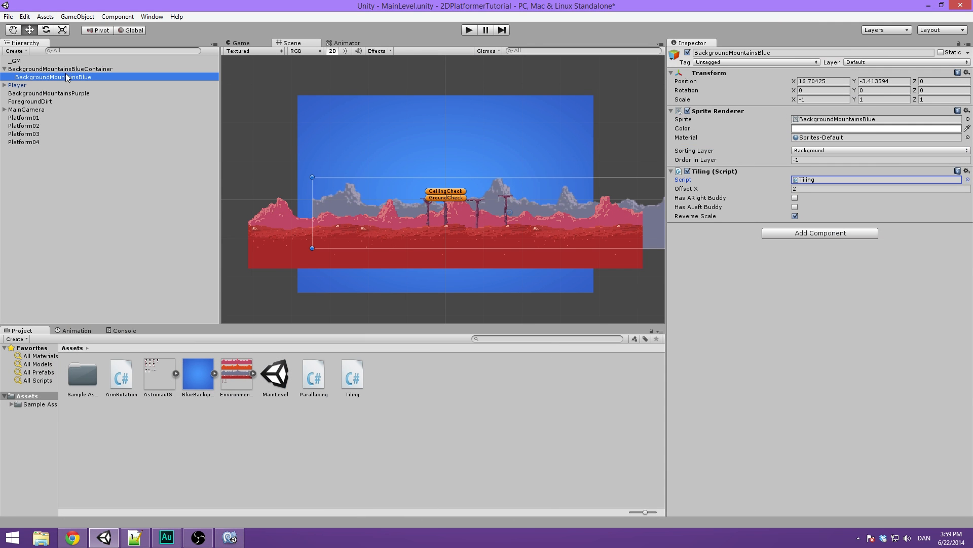
left_click(80, 69)
left_click(71, 74)
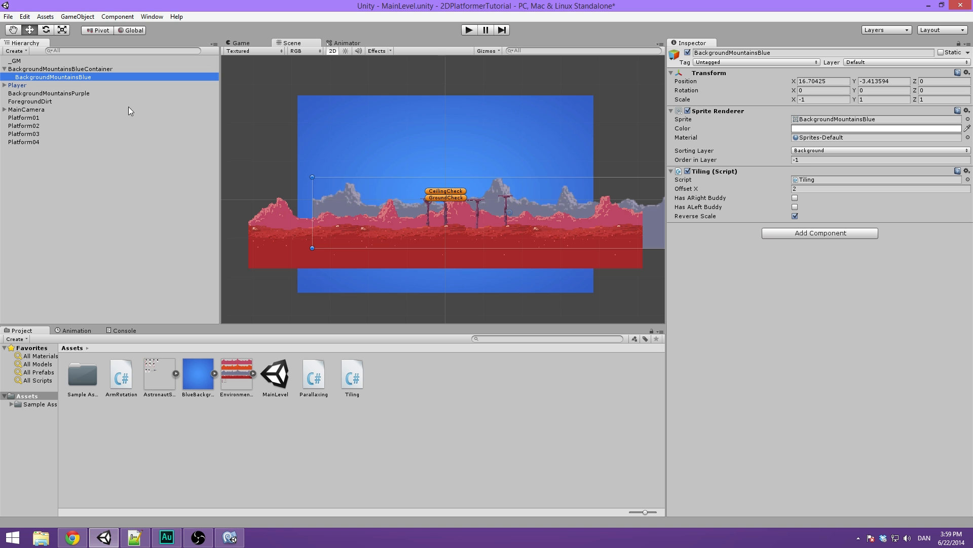
- Run the game, turn off Maximize on Play, and restart the game so the hierarchy stays visible
left_click(469, 30)
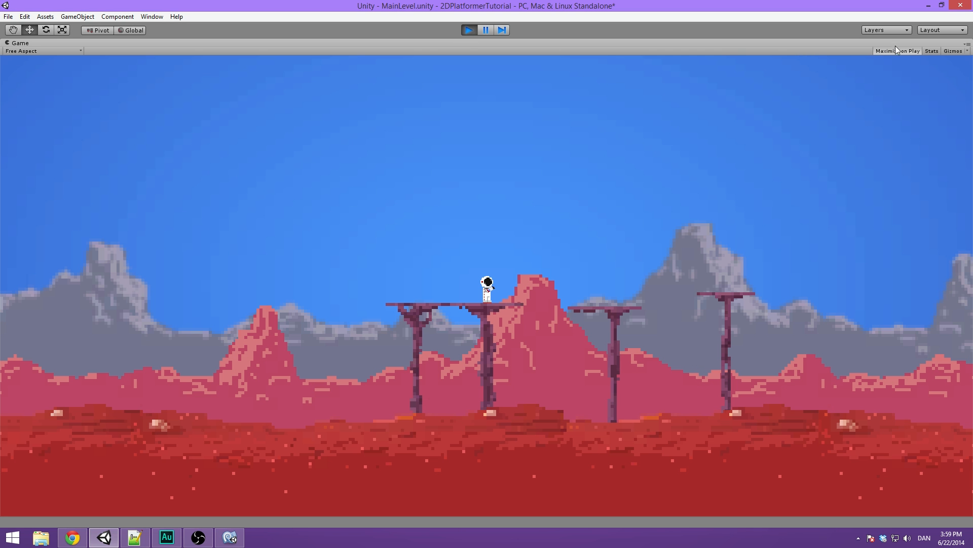
left_click(468, 31)
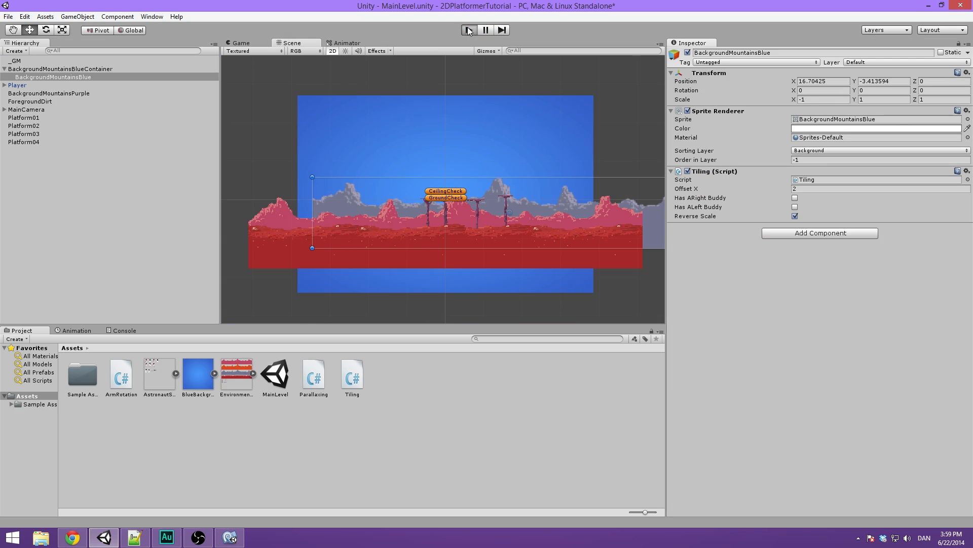
left_click(468, 30)
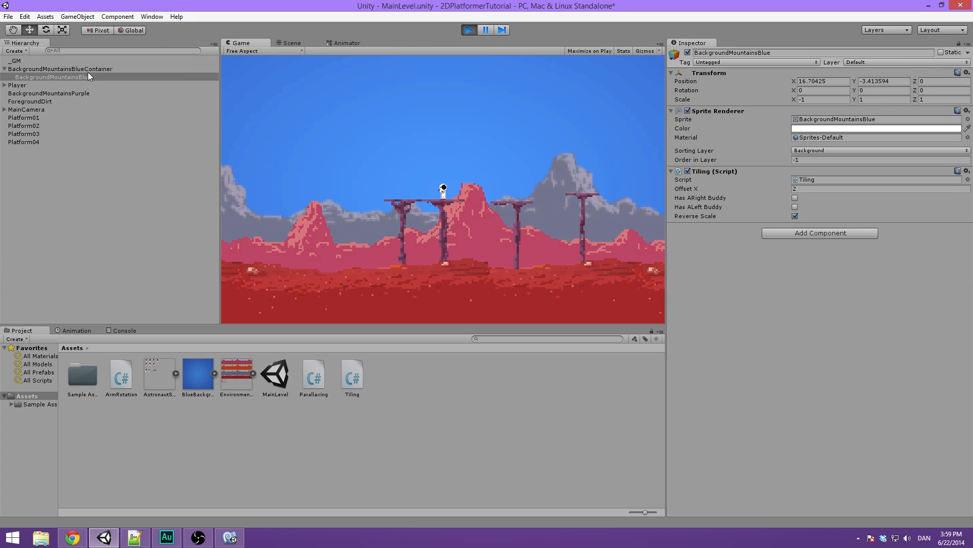
- Move and jump the player, inspect BackgroundMountainsBlueContainer and its children during play, and stop the game
left_click(93, 76)
left_click(479, 151)
key("a")
key("space")
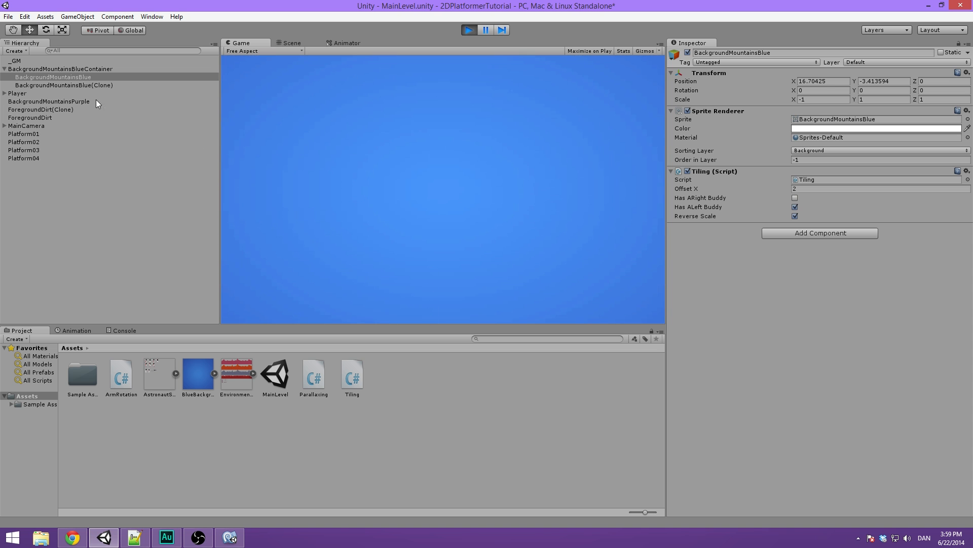
left_click(51, 85)
left_click(83, 70)
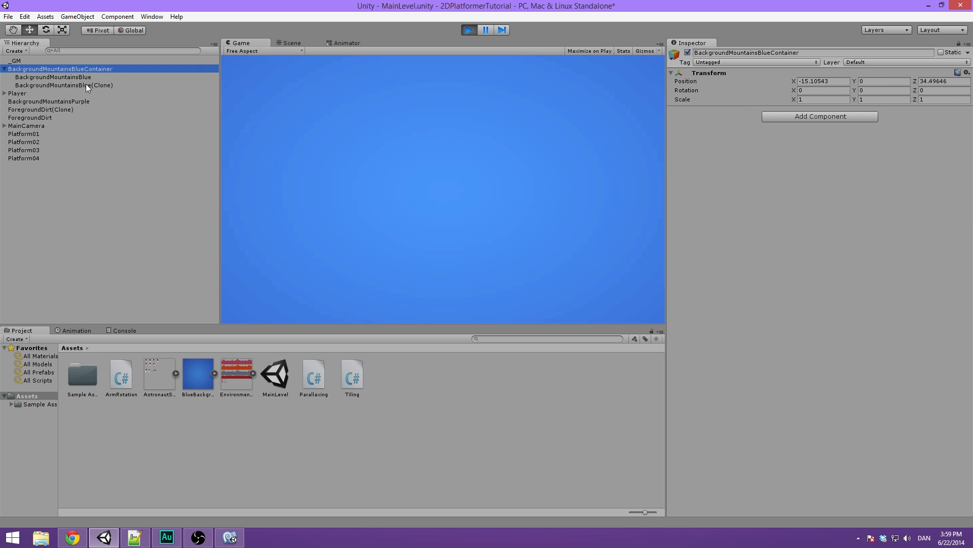
left_click(469, 30)
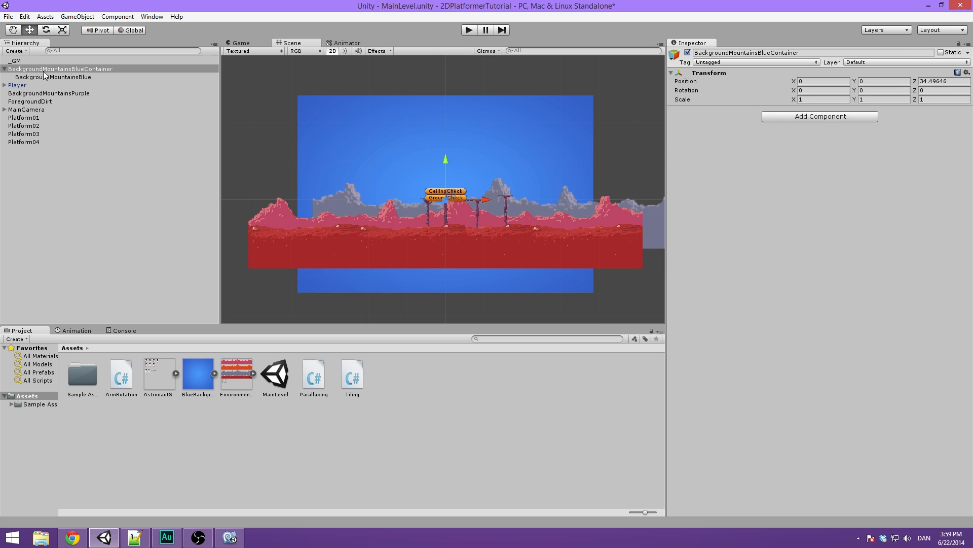
left_click(44, 71)
key("Left")
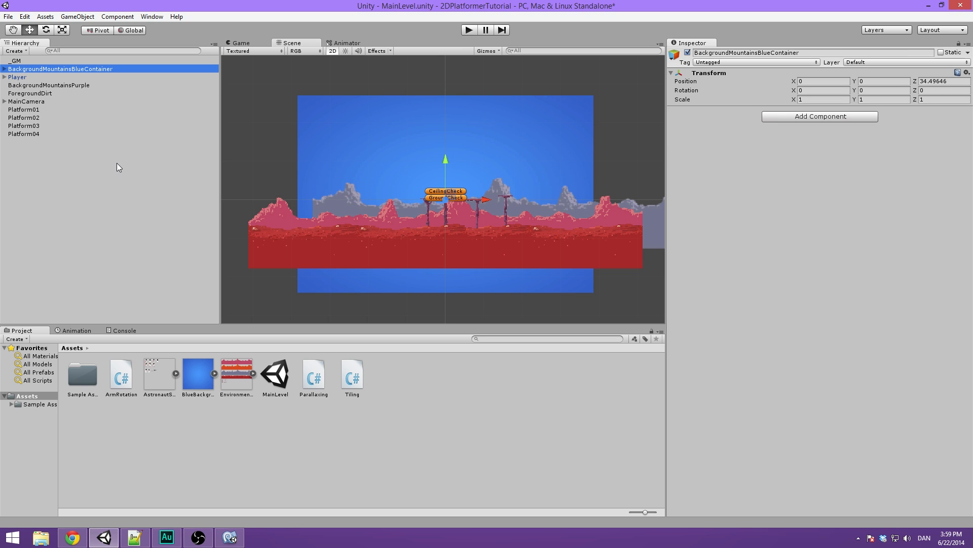
left_click(3, 70)
middle_click_drag(475, 204, 447, 175)
scroll(448, 174, "down", 8)
scroll(459, 175, "up", 4)
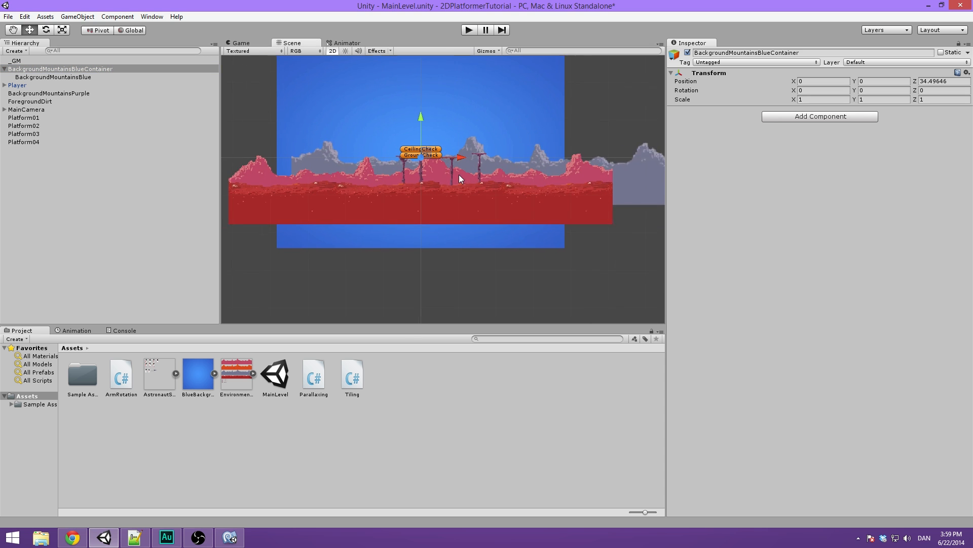
- Create an empty game object at the root of the scene and set its position to X 0, Y 0, Z 0
left_click(83, 177)
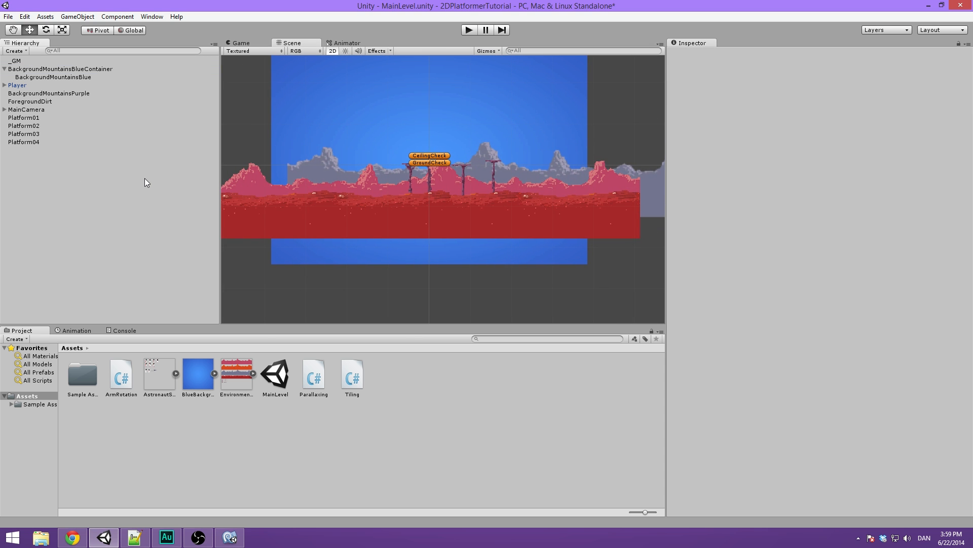
key("ctrl+shift+n")
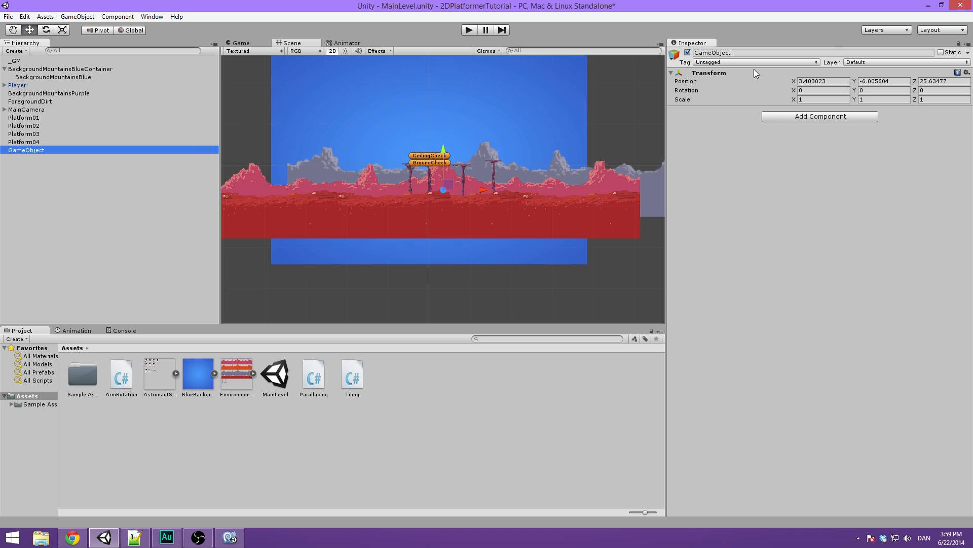
left_click(818, 76)
type("0")
key("Tab")
type("0")
key("Tab")
type("0")
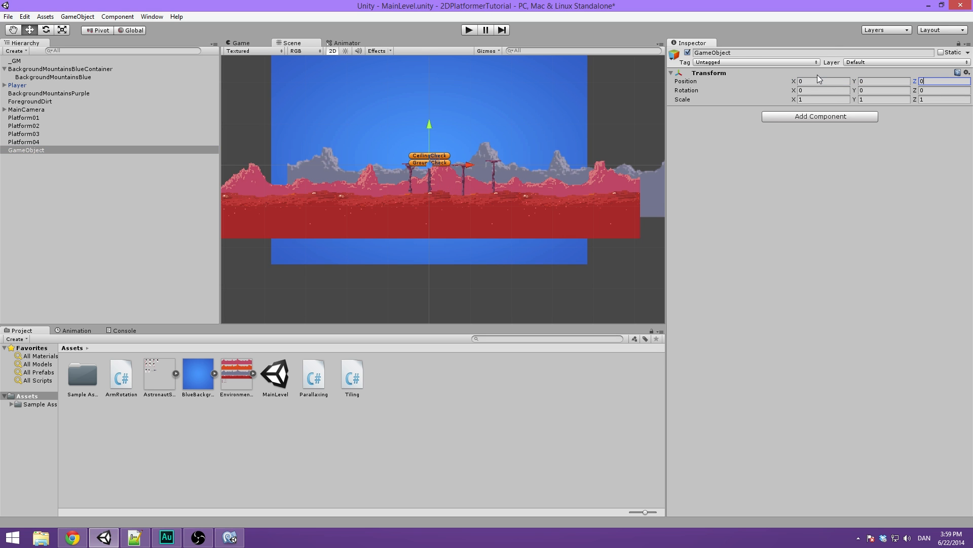
- Rename the new empty game object as BackgroundMountainsPurpleContainer
left_click(37, 150)
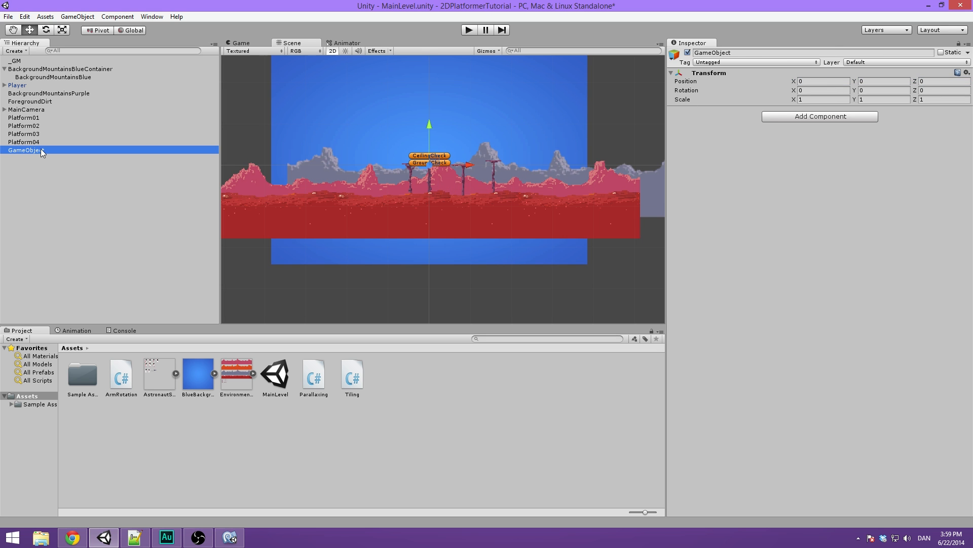
left_click(40, 148)
type("BackgroundMountain")
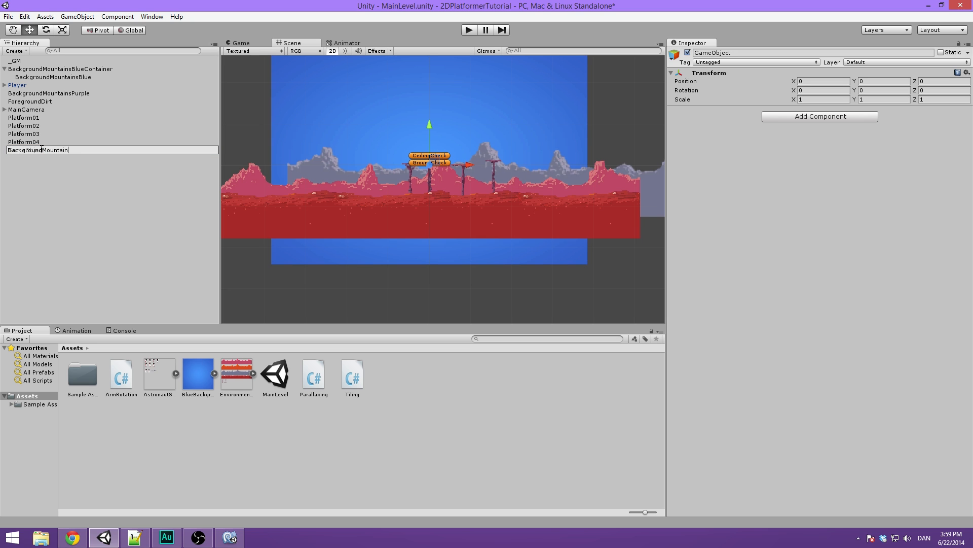
type("sPyu")
type("leContainer")
key("Return")
- Place BackgroundMountainsPurpleContainer directly below _GM in the hierarchy and make BackgroundMountainsPurple its child
left_click_drag(84, 95, 49, 72)
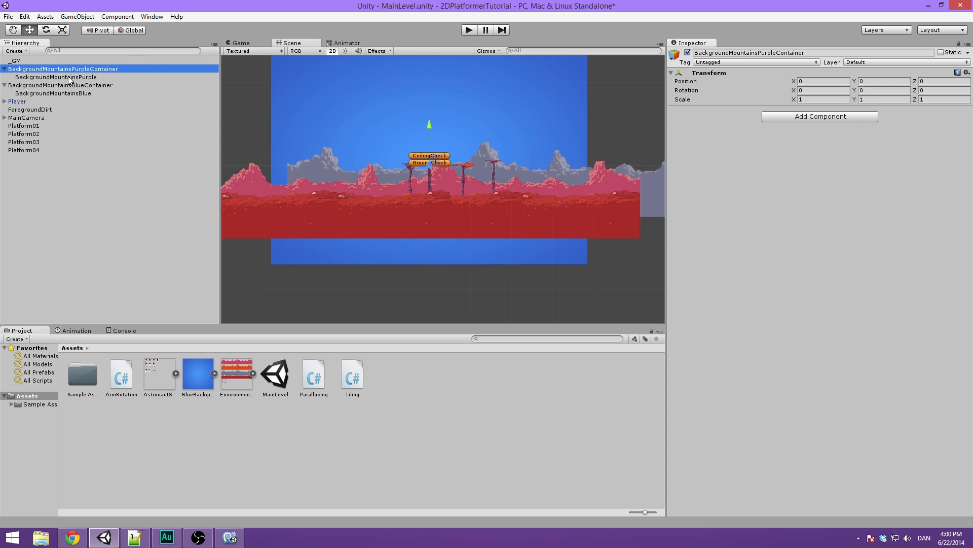
left_click(70, 77)
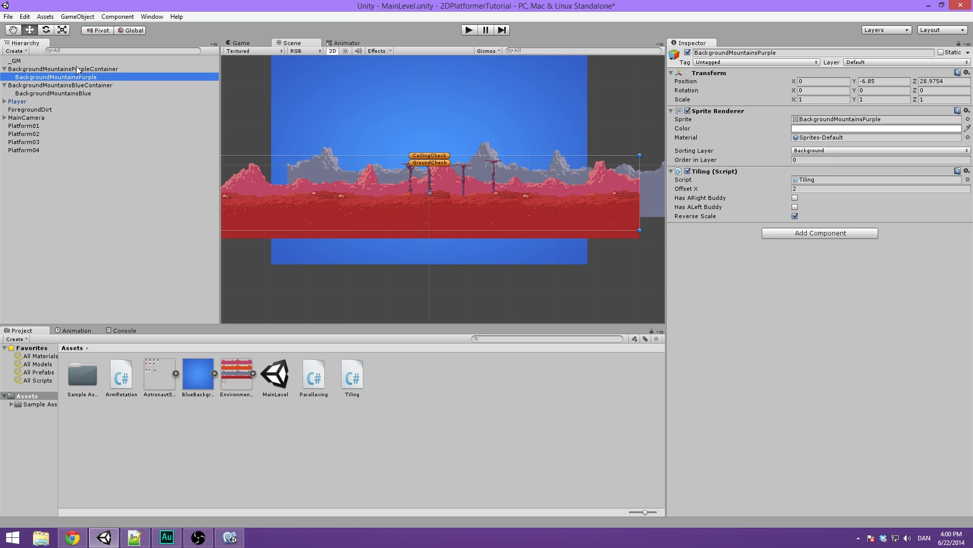
left_click(72, 69)
left_click(75, 68)
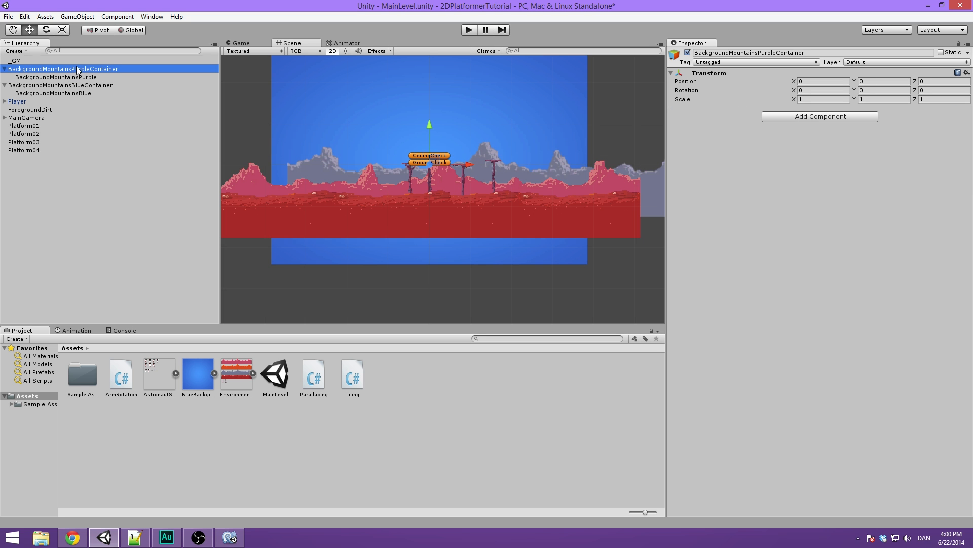
left_click(71, 102)
left_click_drag(104, 69, 94, 243)
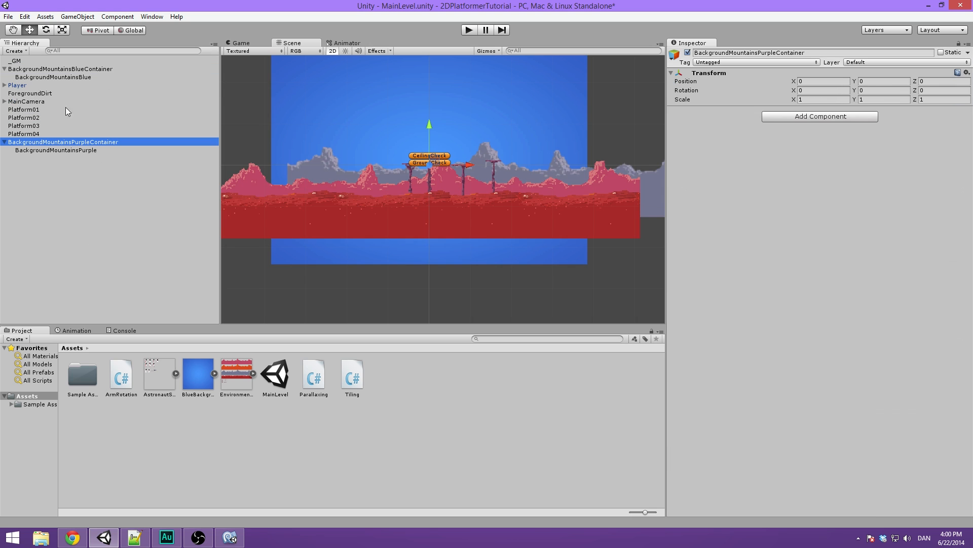
key("ctrl+z")
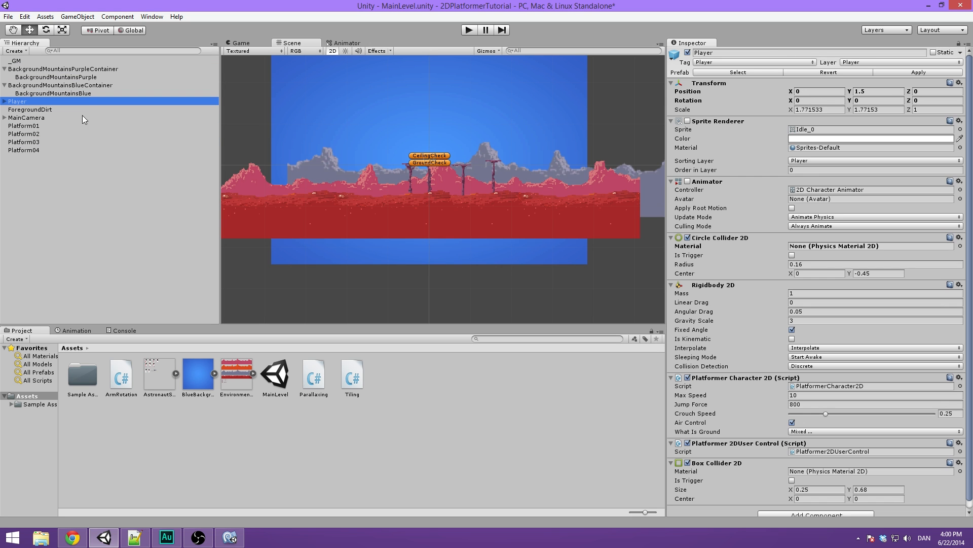
- Move BackgroundMountainsPurple out of BackgroundMountainsPurpleContainer to the hierarchy root and select it to view its transform
left_click(99, 87)
left_click_drag(87, 76, 73, 166)
left_click(74, 77)
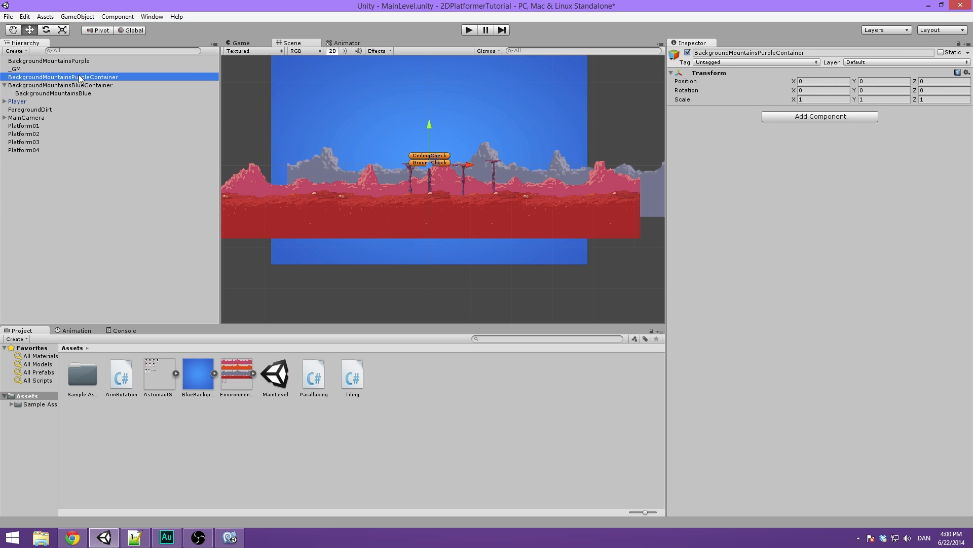
left_click(83, 61)
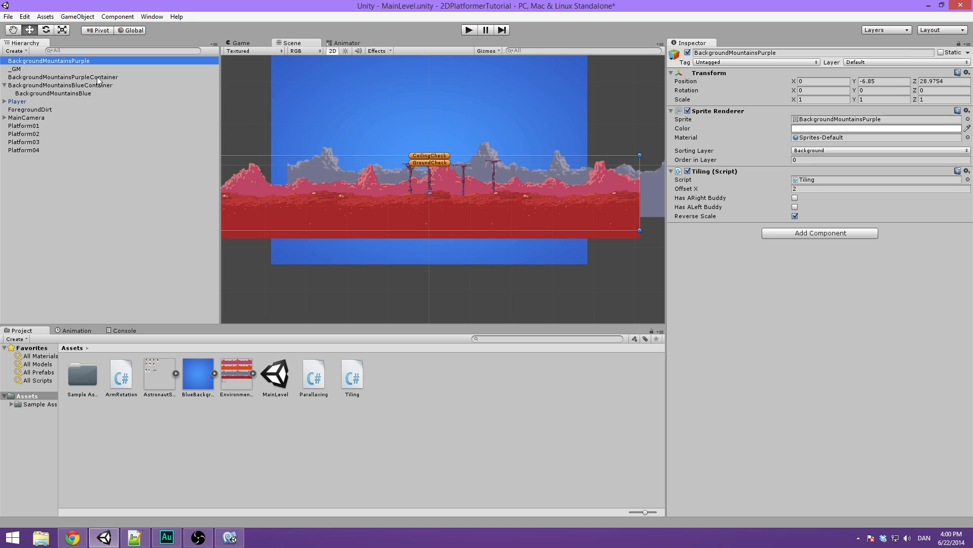
- Copy BackgroundMountainsPurple's Z position of 28.9754 to BackgroundMountainsPurpleContainer
left_click(938, 80)
key("ctrl+c")
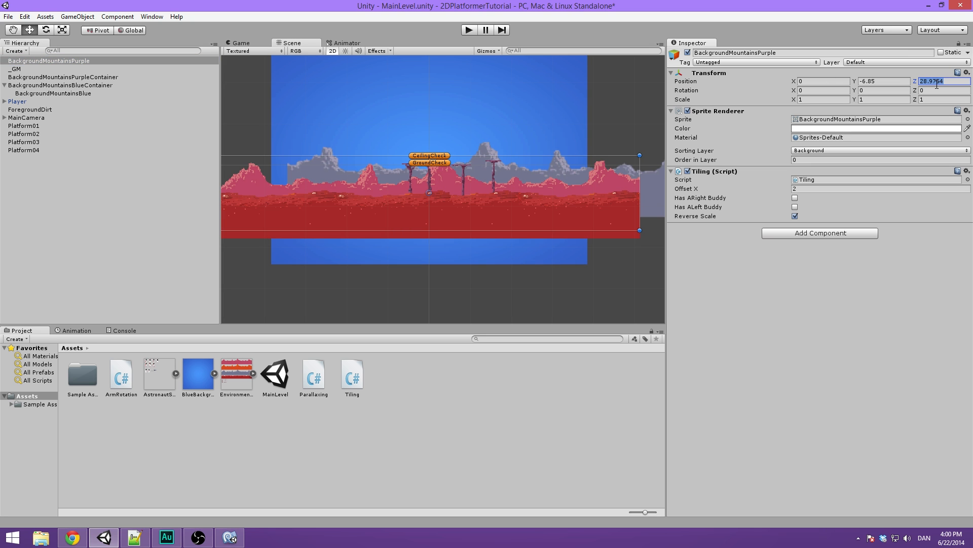
left_click(49, 78)
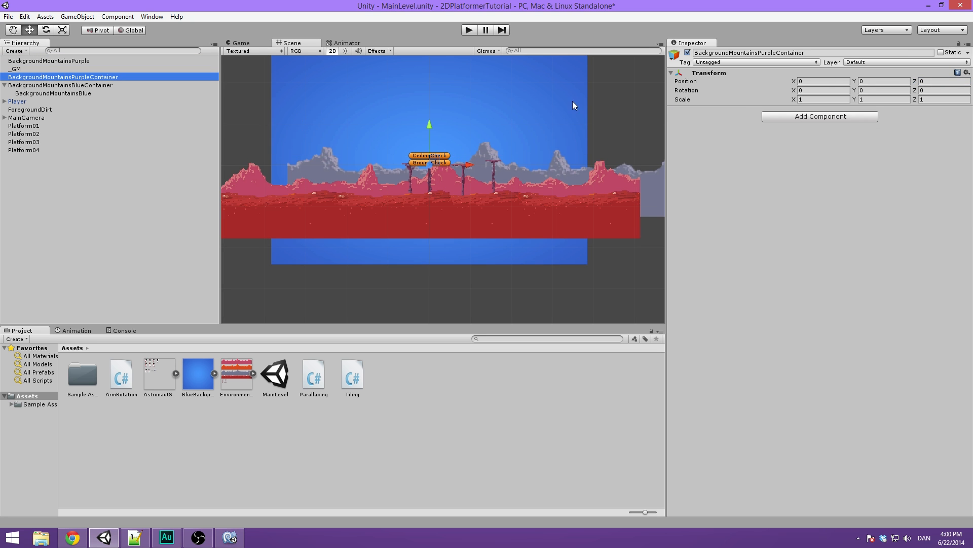
left_click(926, 82)
key("ctrl+v")
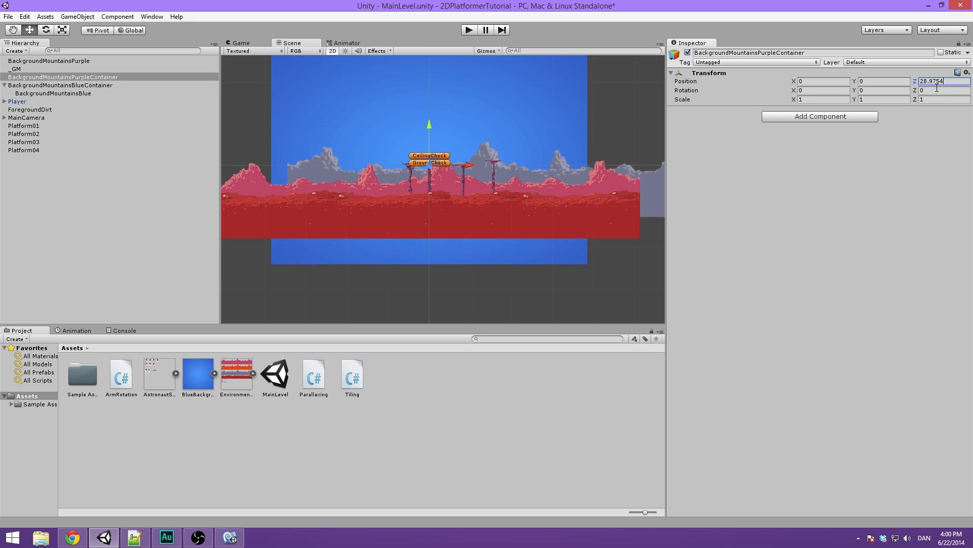
- Make BackgroundMountainsPurple a child of BackgroundMountainsPurpleContainer and collapse the purple and blue containers in the hierarchy
left_click_drag(76, 61, 28, 76)
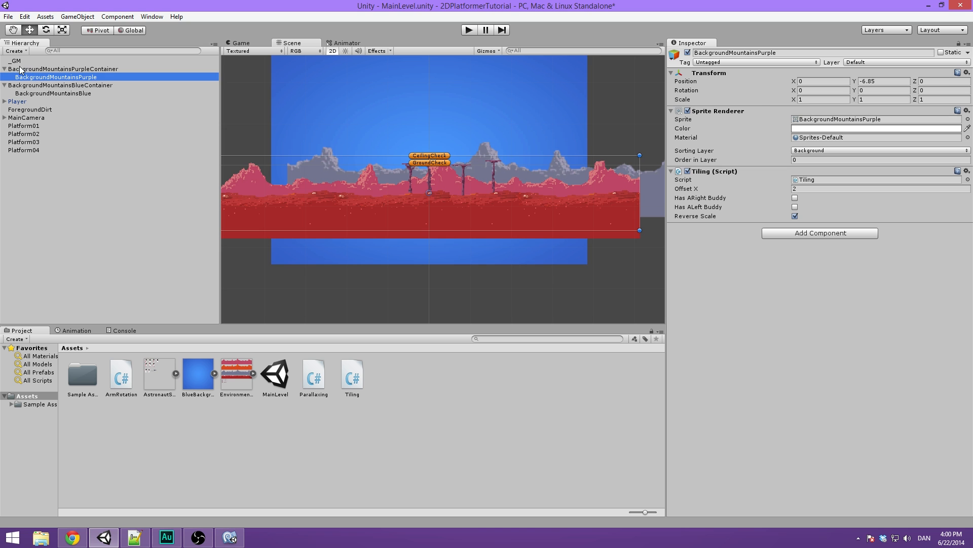
left_click(20, 69)
left_click(5, 68)
left_click(4, 77)
- Assign BackgroundMountainsPurpleContainer to Element 1 of the Backgrounds array in _GM's Parallaxing script
left_click(30, 61)
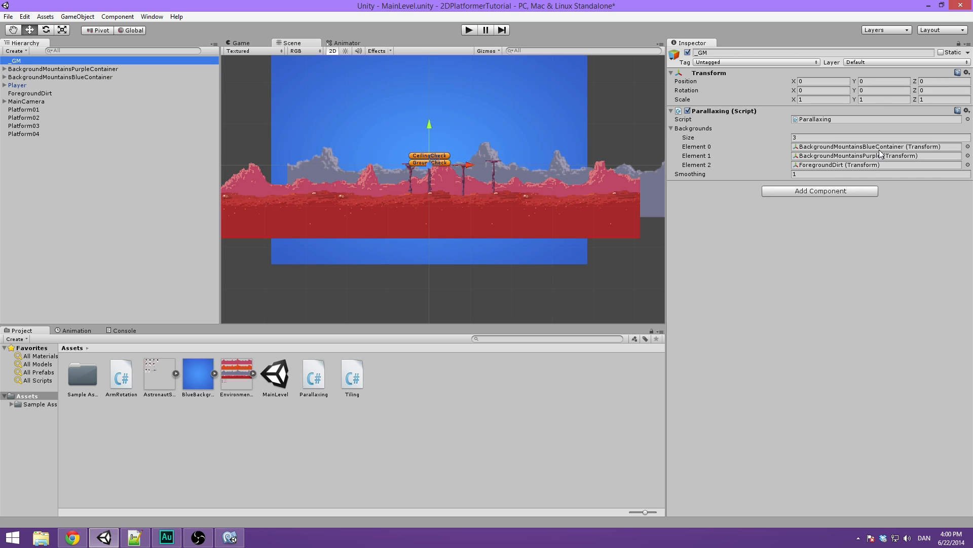
left_click_drag(72, 71, 900, 158)
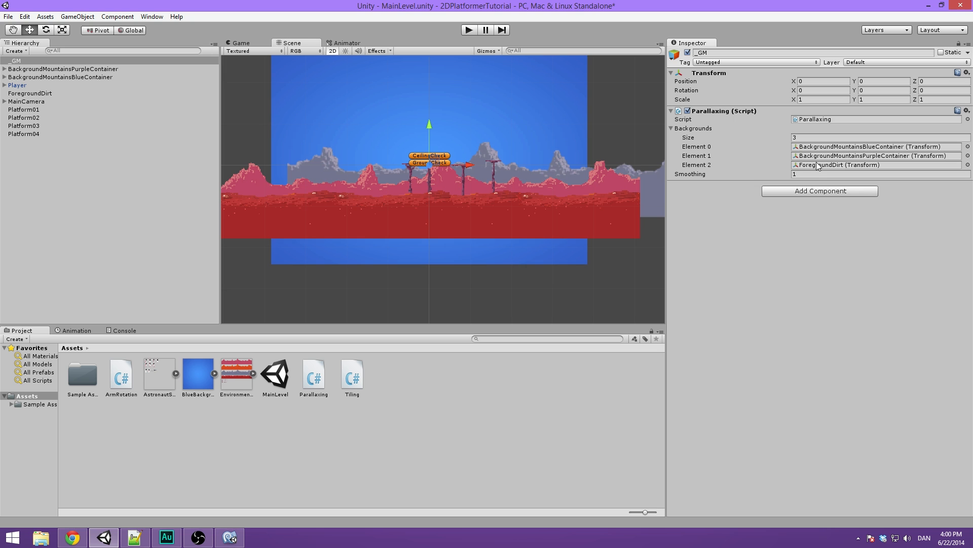
- Create an empty game object at the scene root and name it ForegroundDirtContainer
left_click(47, 94)
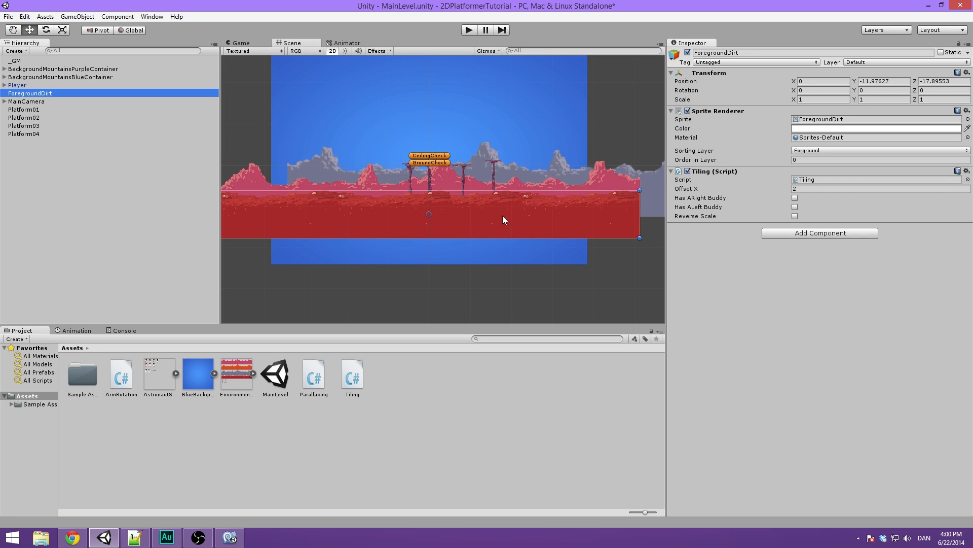
key("f")
left_click(94, 186)
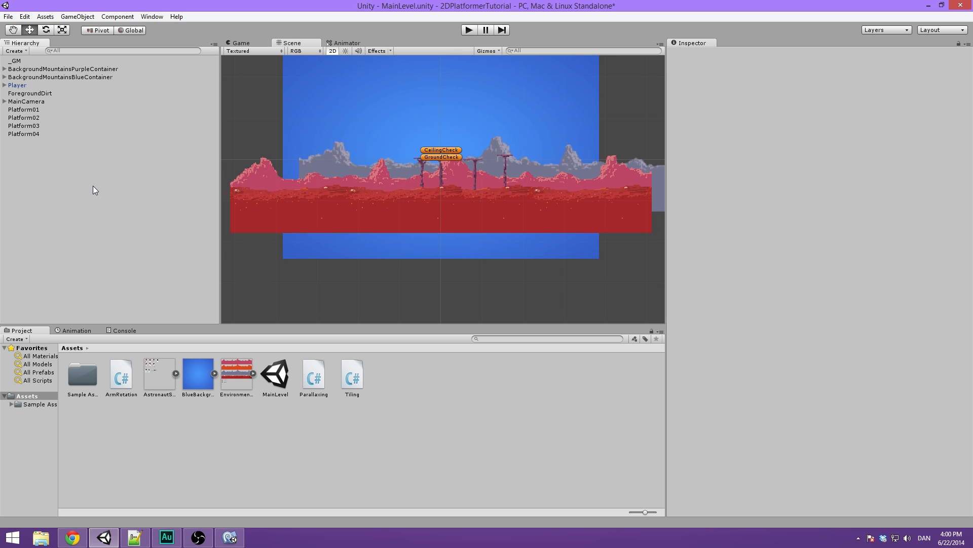
key("ctrl+shift+n")
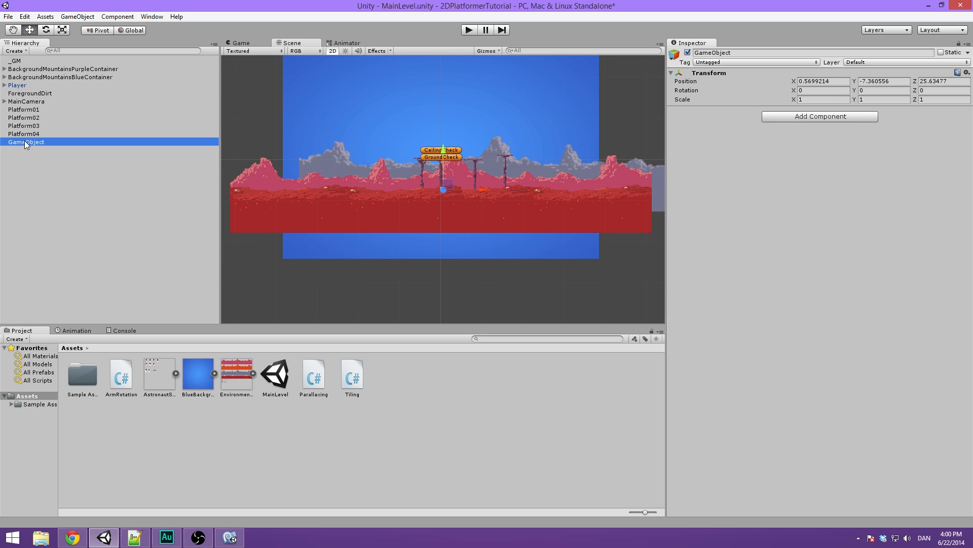
key("F2")
type("For")
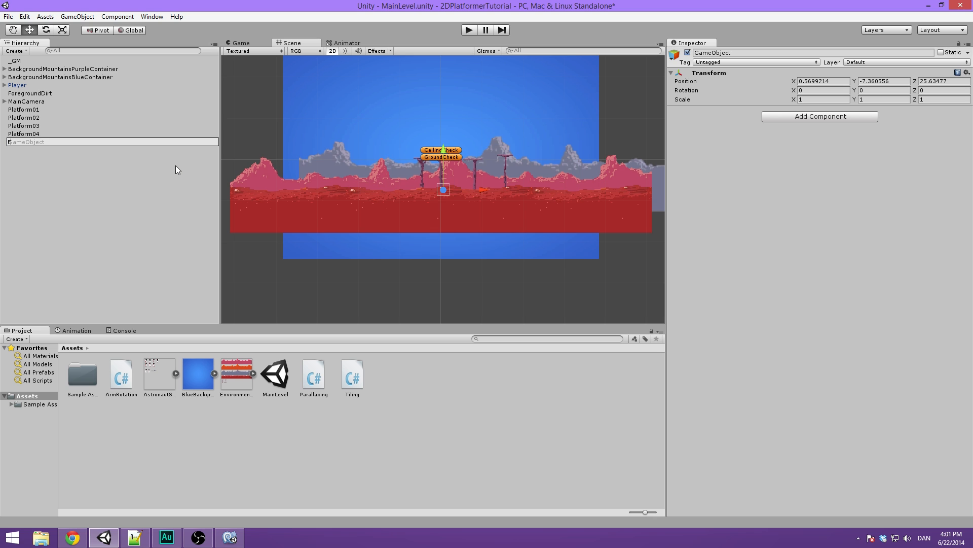
type("egroundDior")
key("BackSpace")
key("BackSpace")
key("BackSpace")
type("irtContainer")
key("Return")
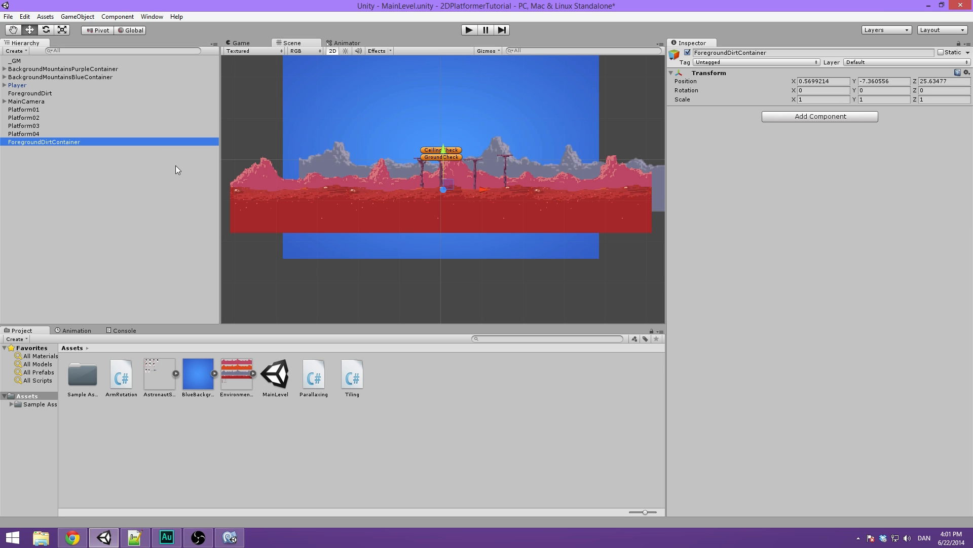
- Set ForegroundDirtContainer's position to X 0, Y 0, Z 0
left_click(831, 81)
type("0")
key("Tab")
type("0")
key("Tab")
type("0")
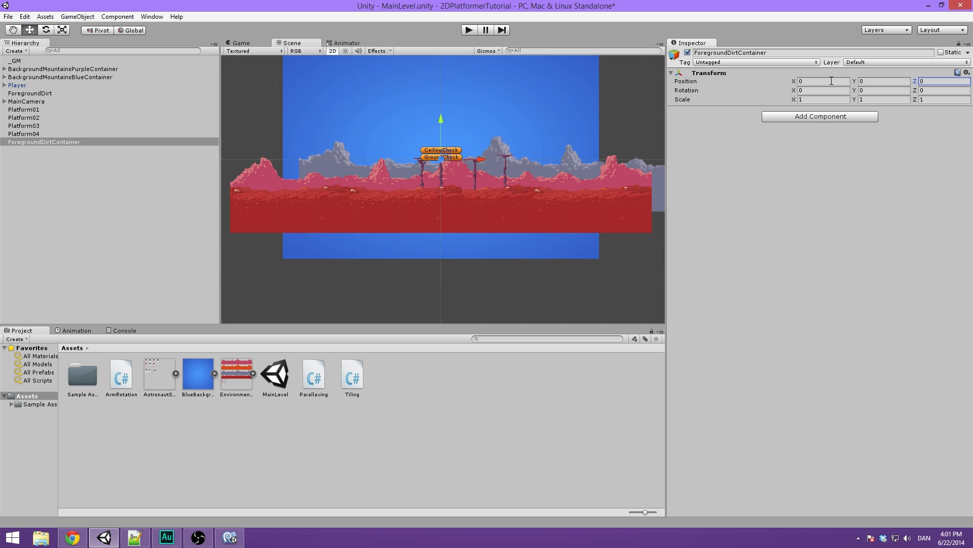
- Copy ForegroundDirt's Z position of -17.89553 to ForegroundDirtContainer
left_click(65, 94)
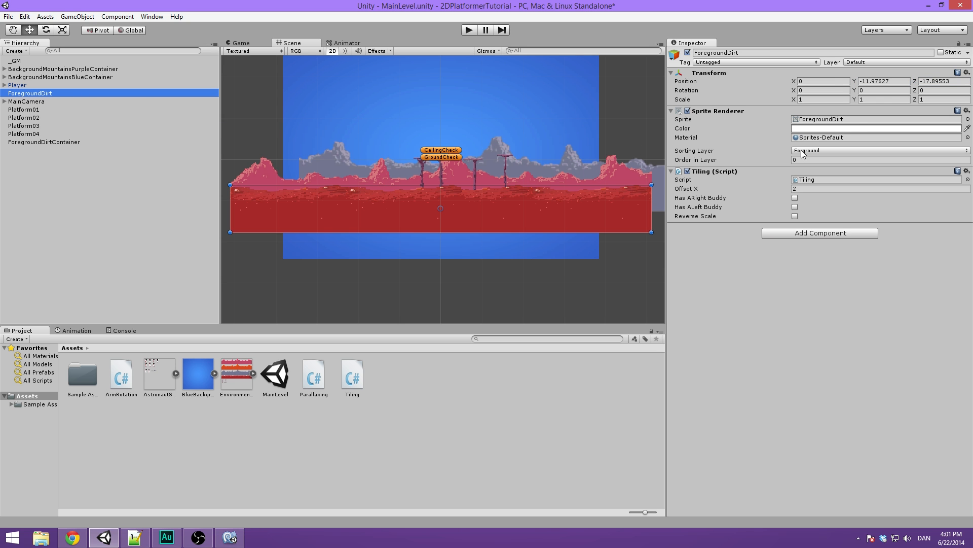
left_click(956, 80)
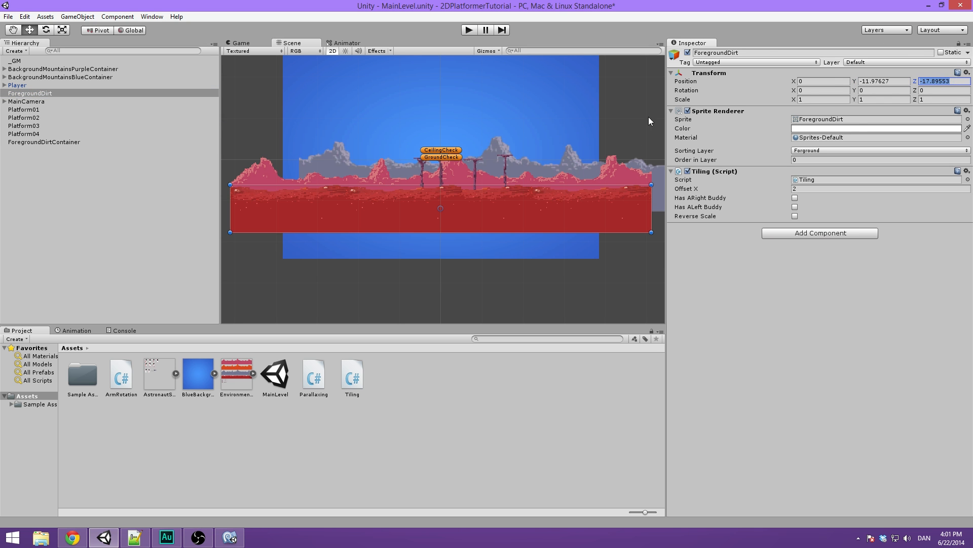
left_click(46, 142)
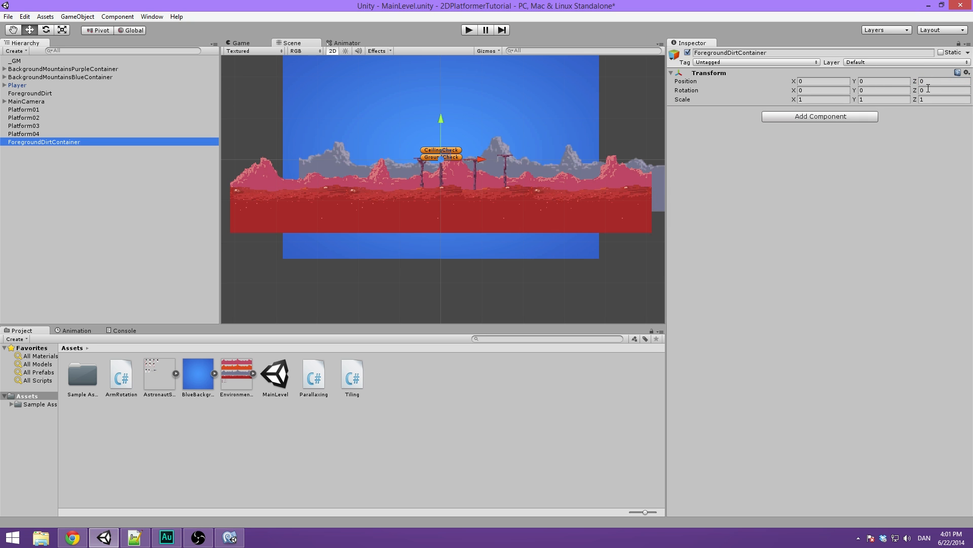
left_click(106, 222)
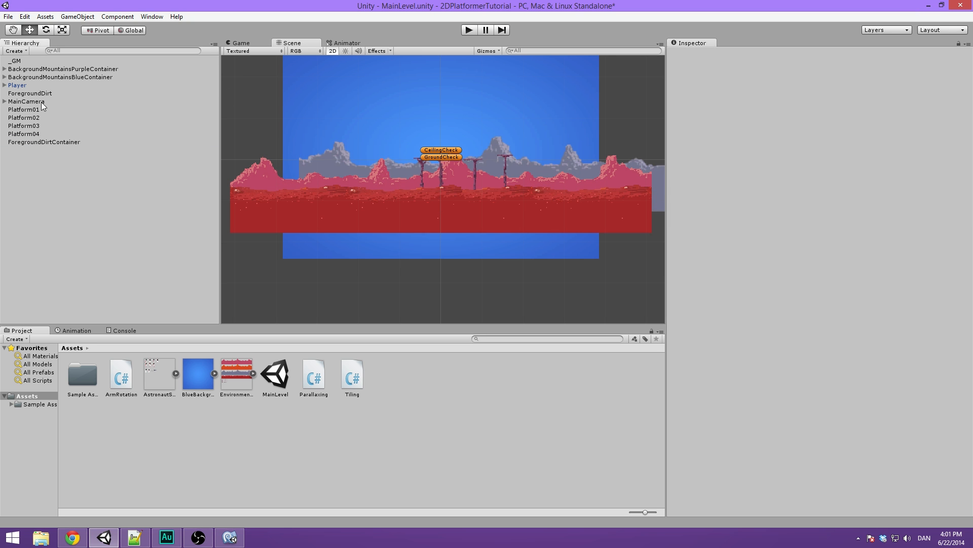
- Make ForegroundDirt a child of ForegroundDirtContainer and place the collapsed container directly below BackgroundMountainsBlueContainer
left_click_drag(40, 96, 81, 90)
left_click(5, 134)
left_click(80, 75)
left_click(77, 69)
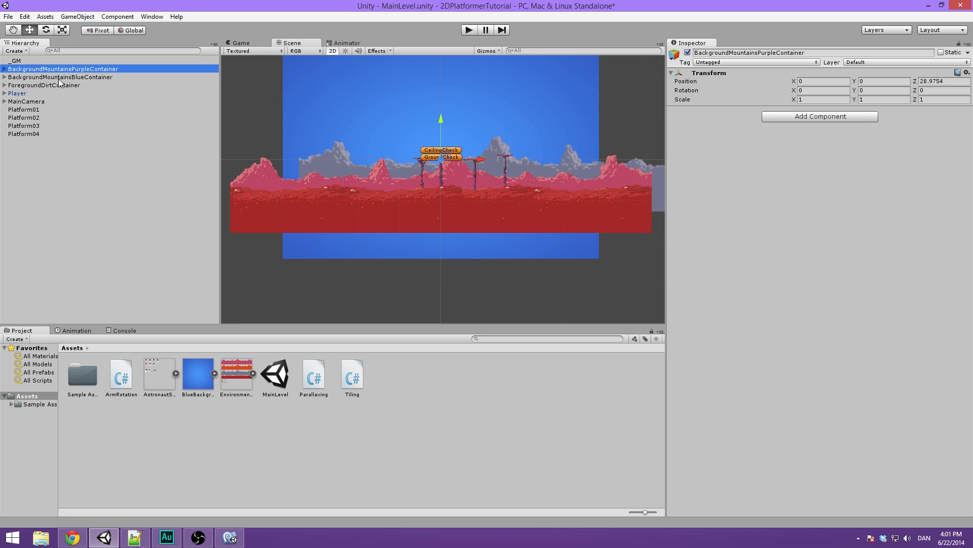
left_click(34, 94)
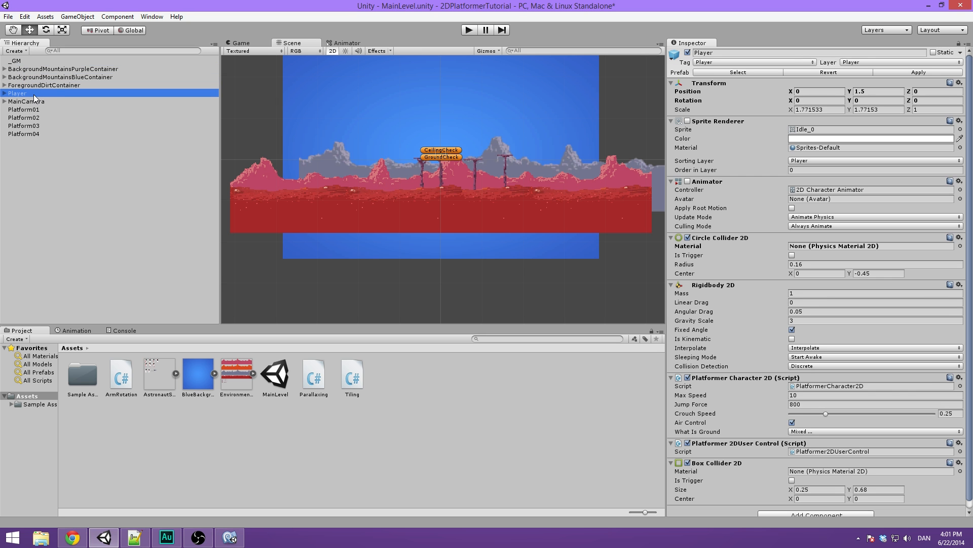
- Assign ForegroundDirtContainer to Element 2 of the Backgrounds array in _GM's Parallaxing script
left_click(46, 61)
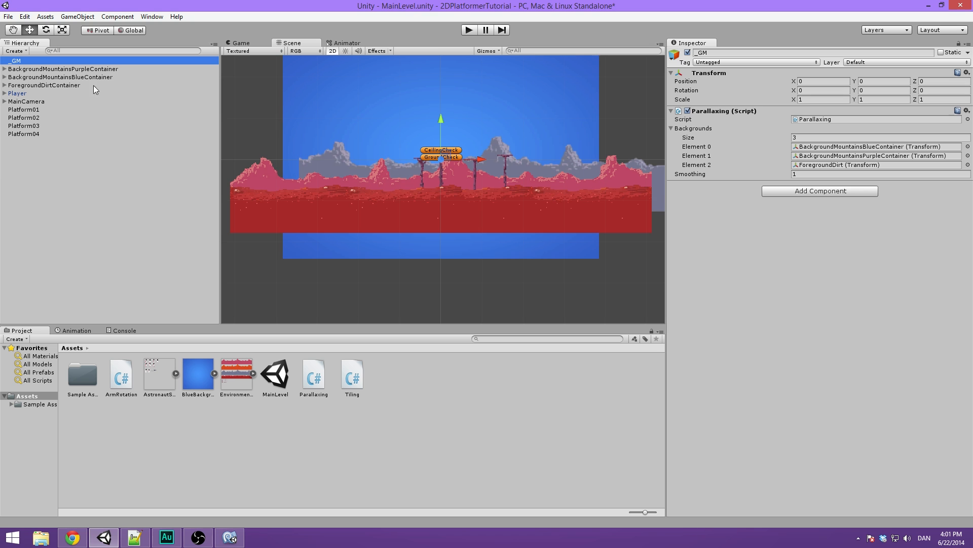
left_click_drag(38, 86, 846, 166)
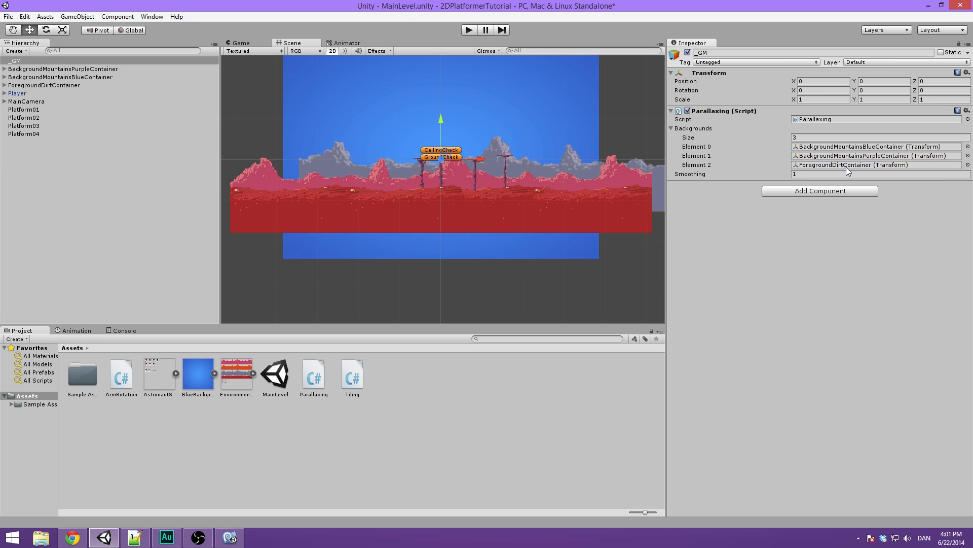
- Switch the scene view to 3D and inspect the depth of the background layers and the purple container's child
left_click(333, 51)
left_click_drag(514, 157, 756, 172, "alt")
left_click(84, 70)
left_click(5, 69)
left_click(115, 78)
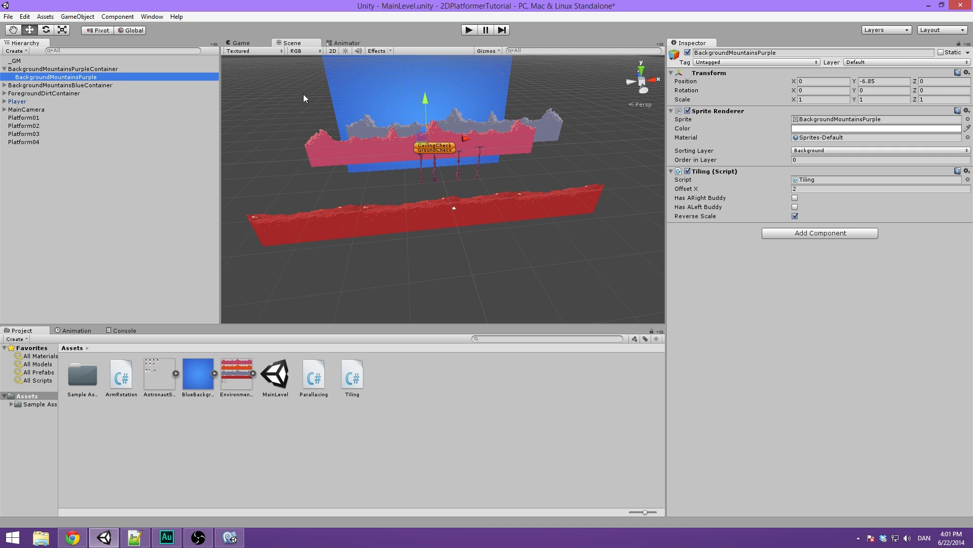
left_click(5, 69)
left_click_drag(476, 116, 461, 42, "alt")
- Run the game, move and jump with the character to test parallaxing with tiling, and stop it
left_click(470, 34)
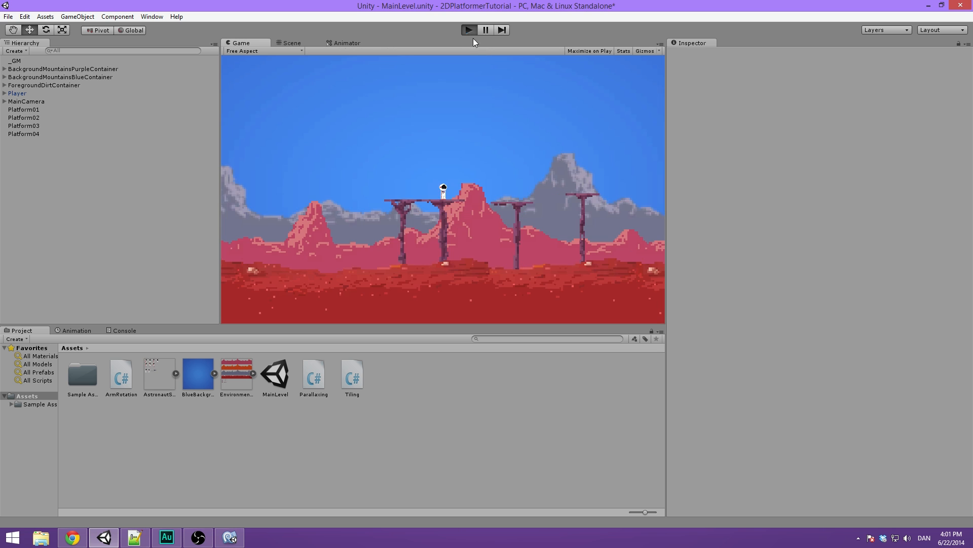
key("d")
key("space")
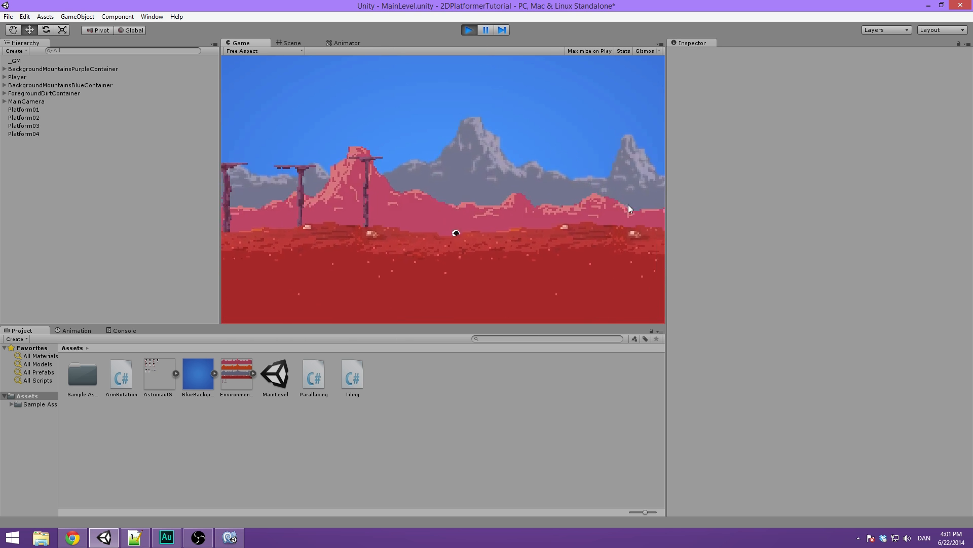
left_click(469, 31)
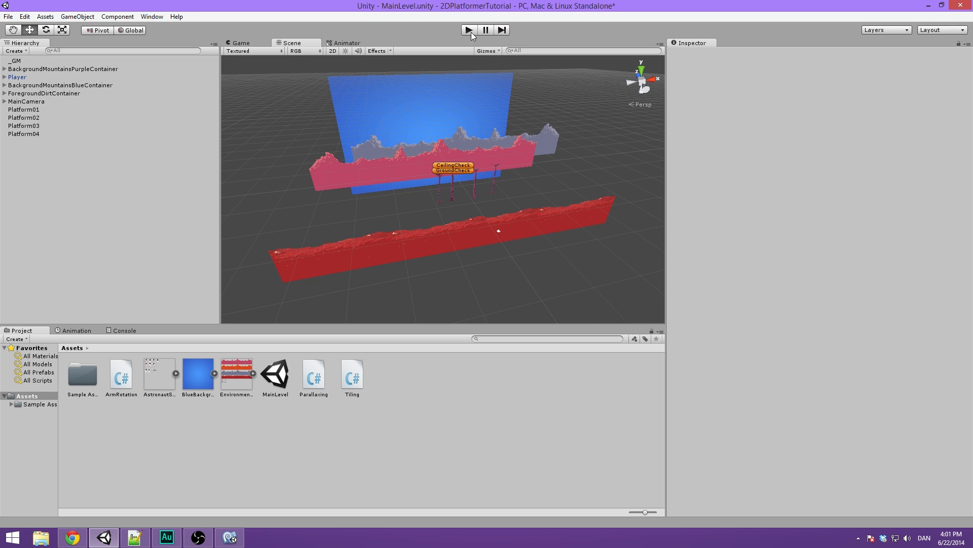
- Switch to the Notepad++ to-do list and review the "Set up parallaxing with tiling" and "Fix collision" entries
left_click_drag(414, 147, 378, 85, "alt")
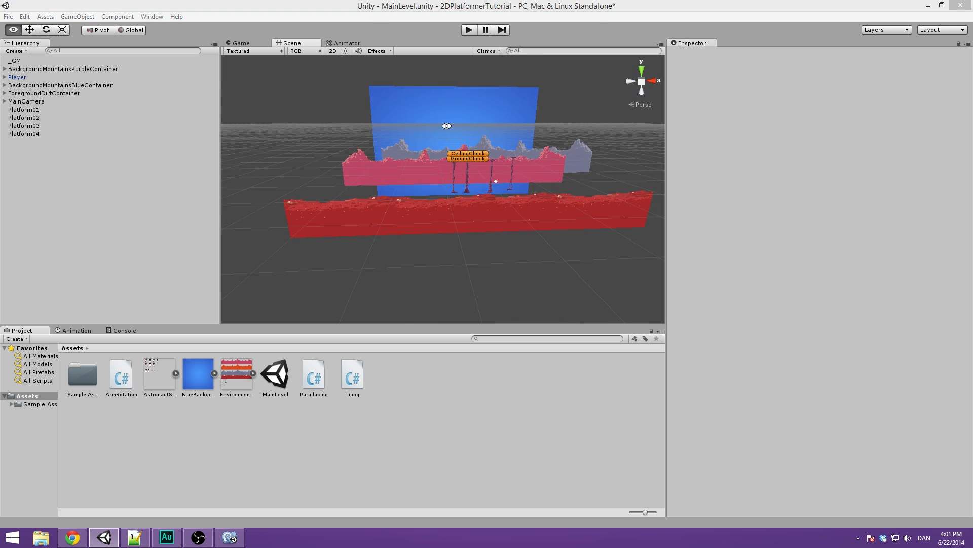
key("alt+Tab")
key("alt+Tab")
left_click(139, 537)
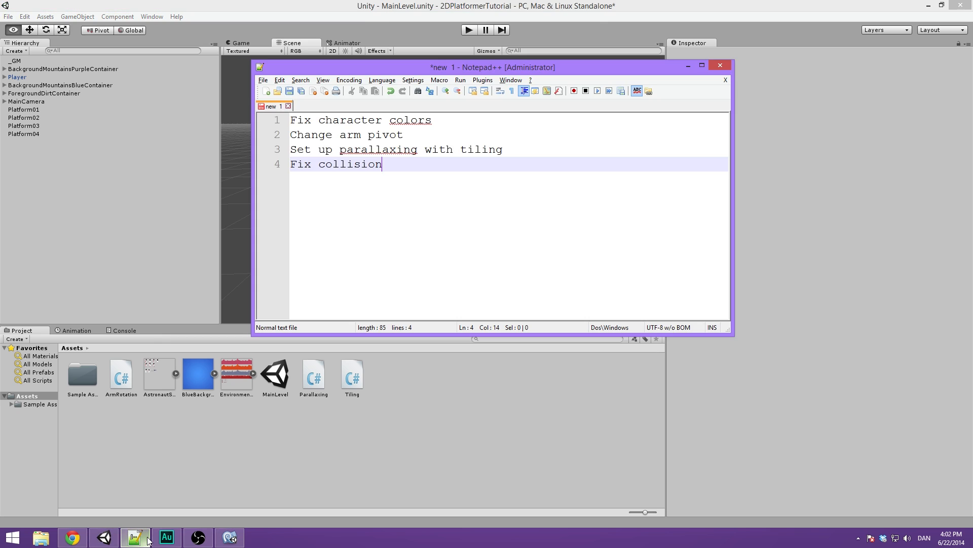
left_click_drag(518, 150, 268, 148)
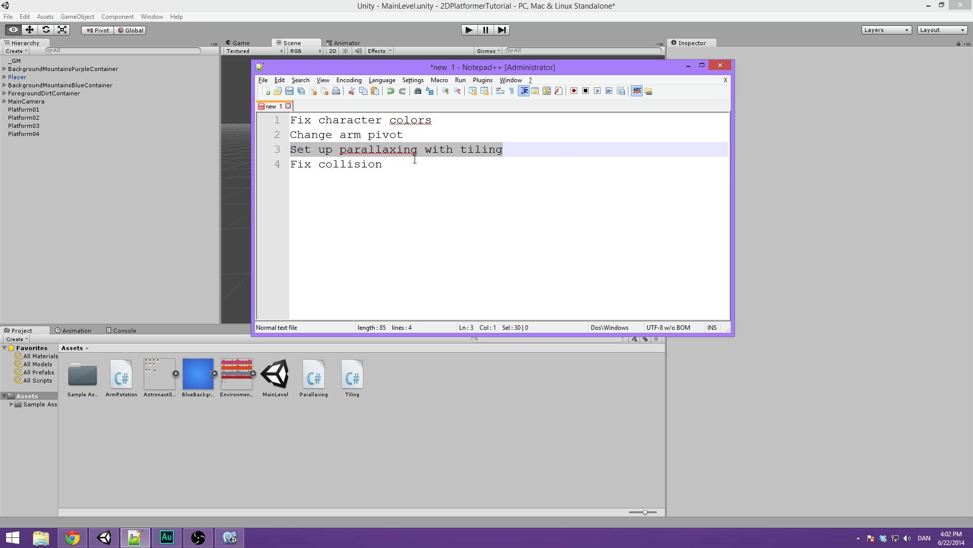
left_click(540, 151)
left_click(267, 165)
left_click(422, 200)
- Switch back to Unity, start the game briefly and stop it again
key("alt+Tab")
left_click(467, 31)
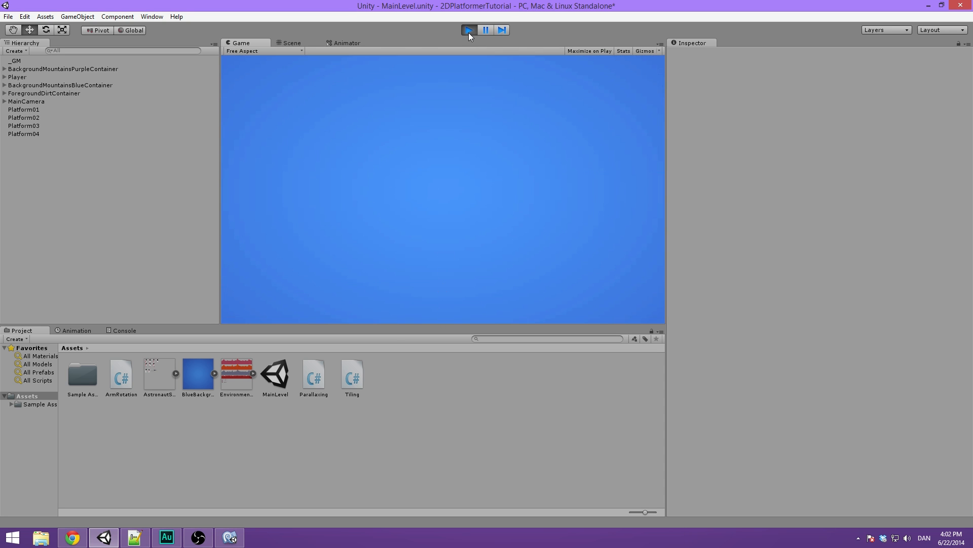
left_click(468, 30)
- Inspect the collider settings of Platform04 and the Player
left_click(66, 93)
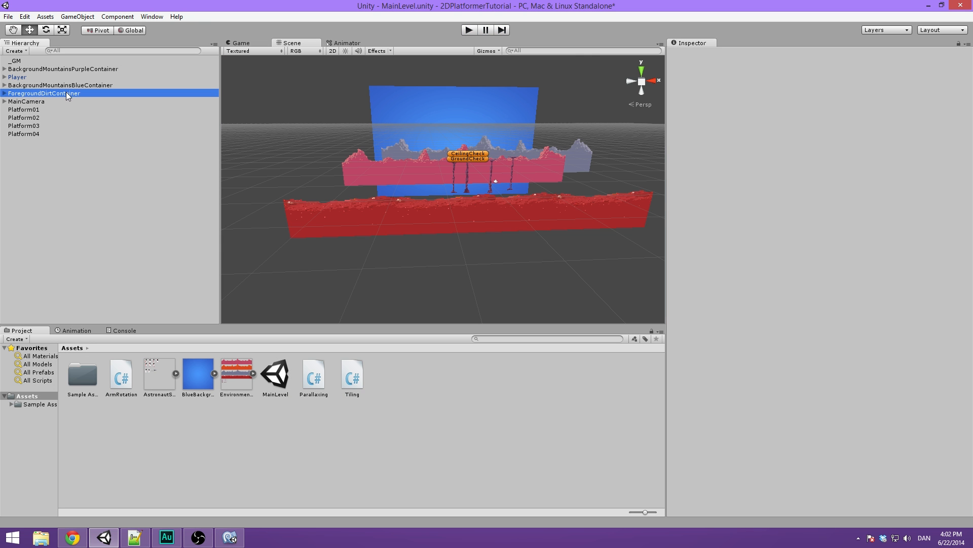
left_click(33, 134)
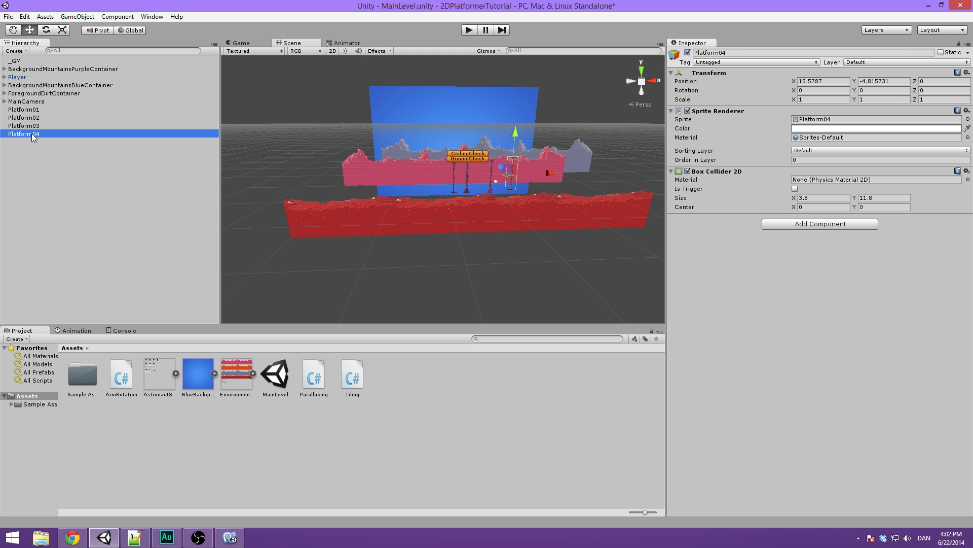
left_click(44, 79)
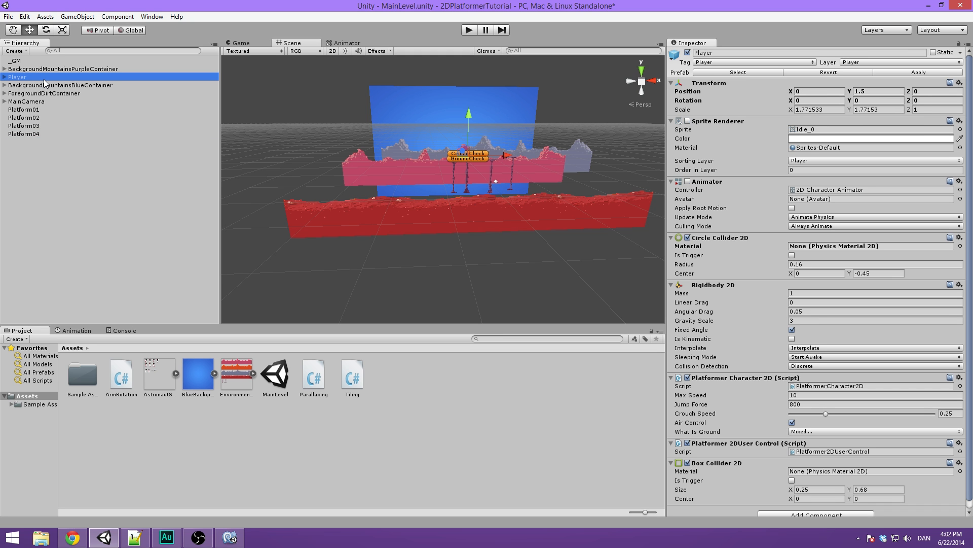
scroll(753, 253, "down", 1)
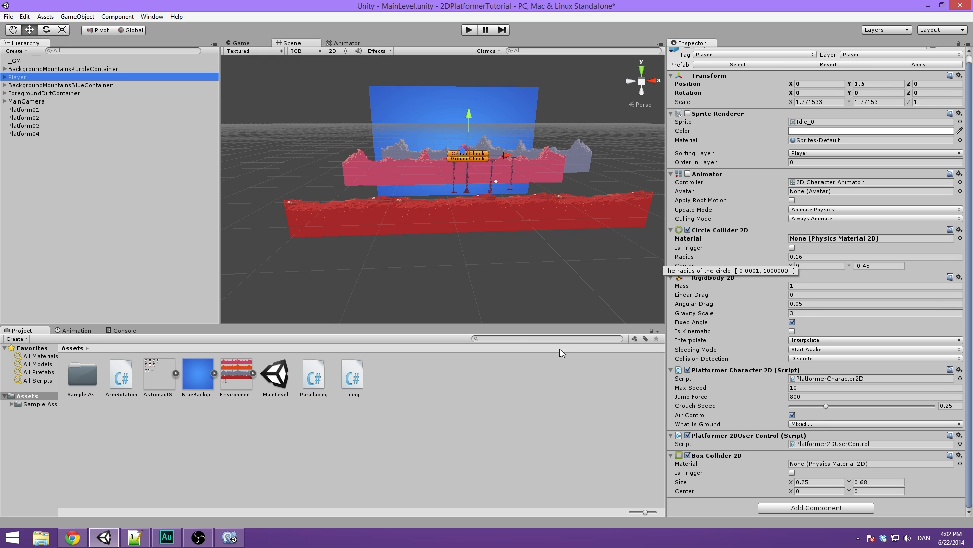
- Create a Physics2D material in the Assets folder and name it PlayerPhysMat
left_click(381, 400)
right_click(381, 401)
left_click(334, 415)
right_click(258, 427)
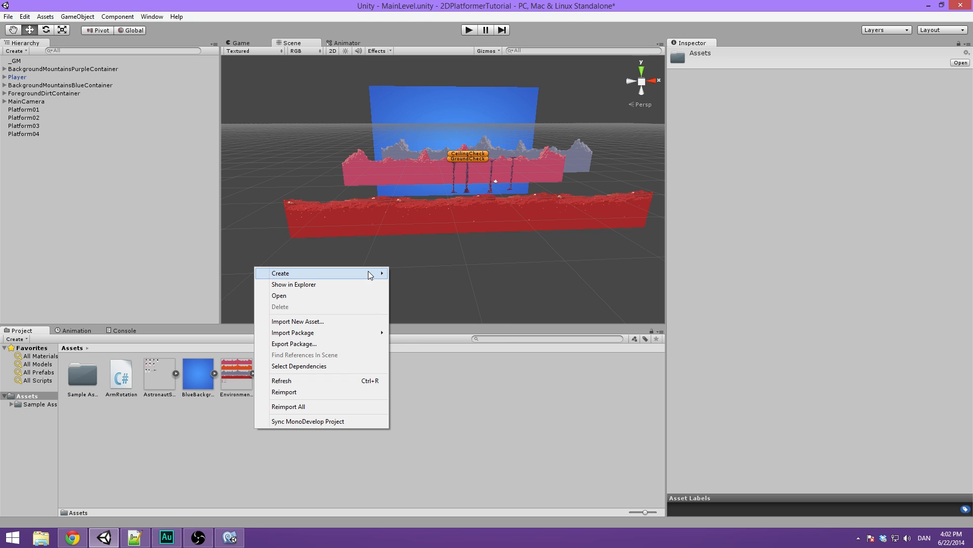
mouse_move(370, 272)
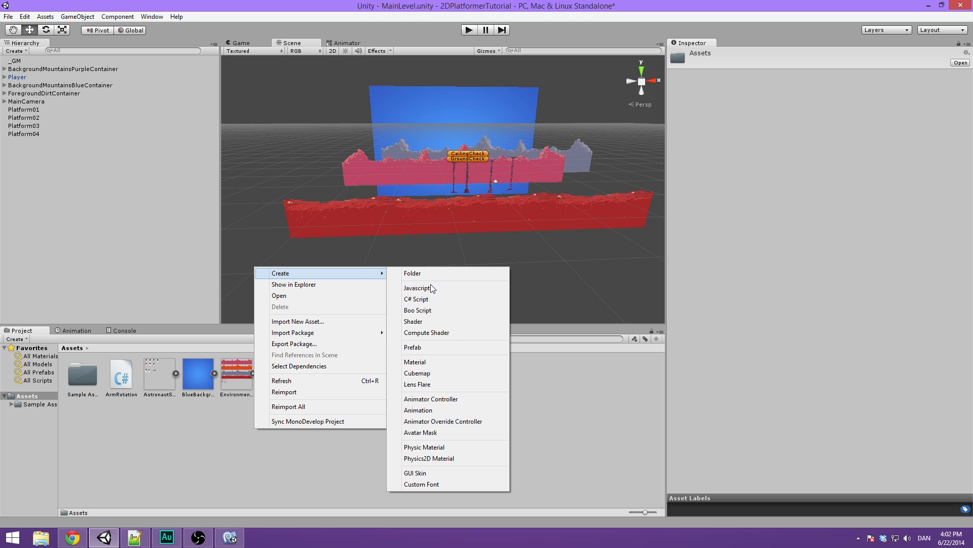
left_click(485, 461)
right_click(248, 452)
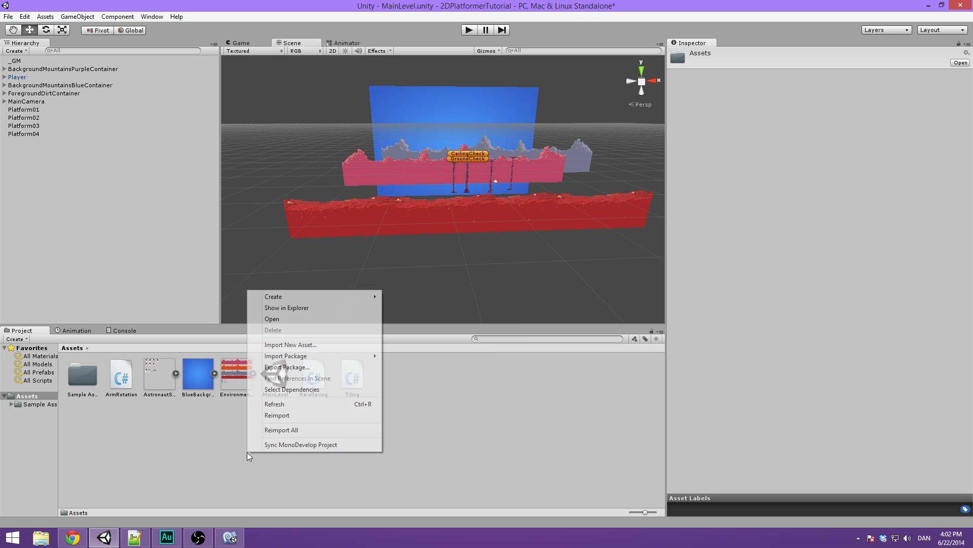
mouse_move(352, 296)
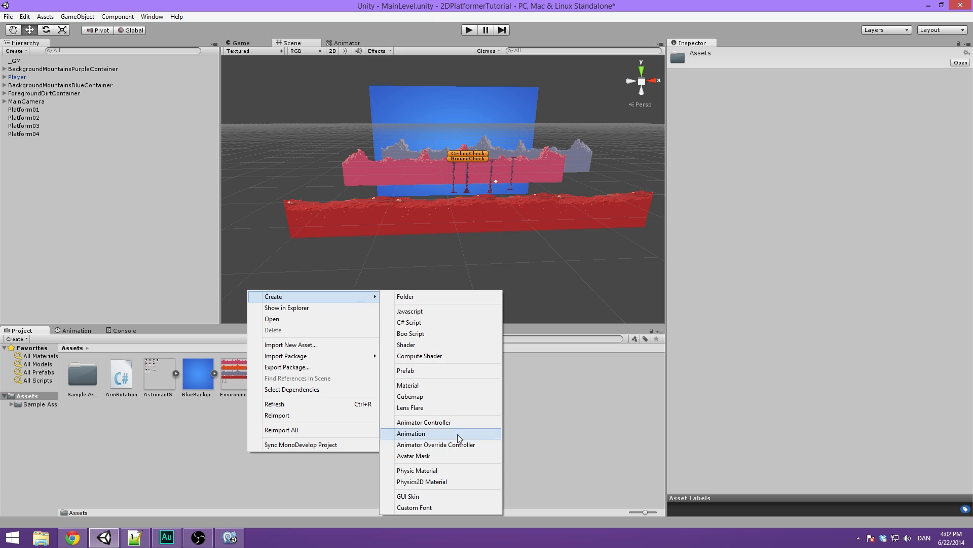
left_click(446, 483)
key("BackSpace")
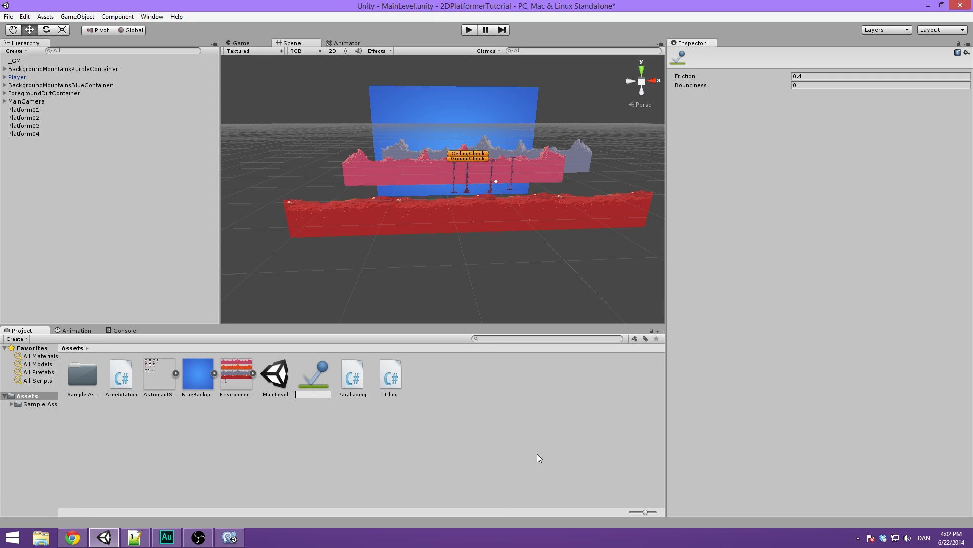
type("Player")
type("Phys")
type("Mat")
key("Return")
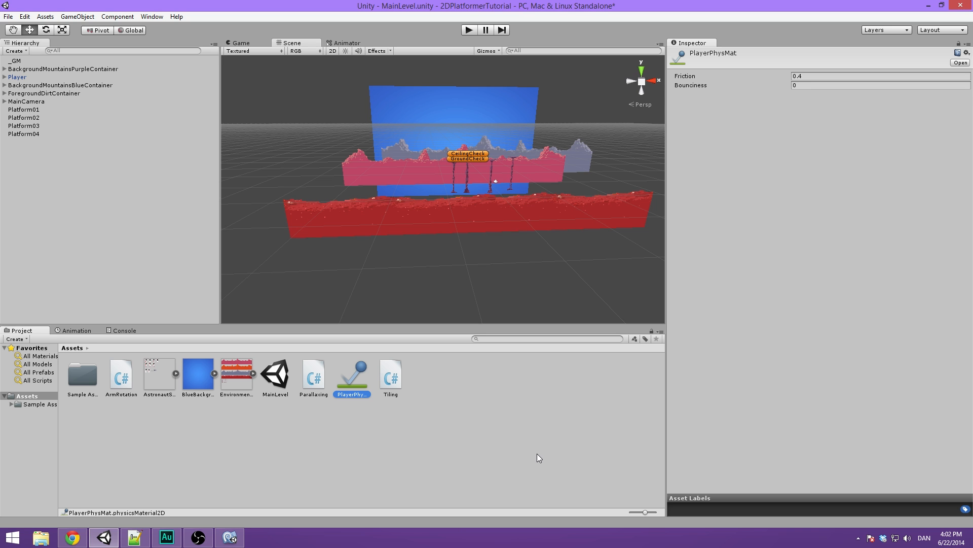
- Set the friction of the PlayerPhysMat material to 0
left_click(819, 77)
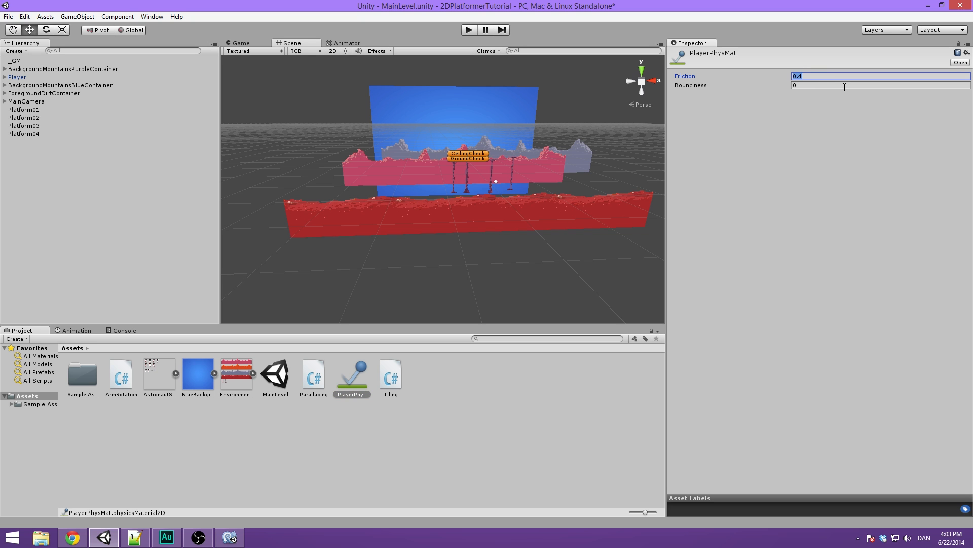
type("0")
scroll(445, 166, "up", 8)
middle_click_drag(481, 164, 442, 180)
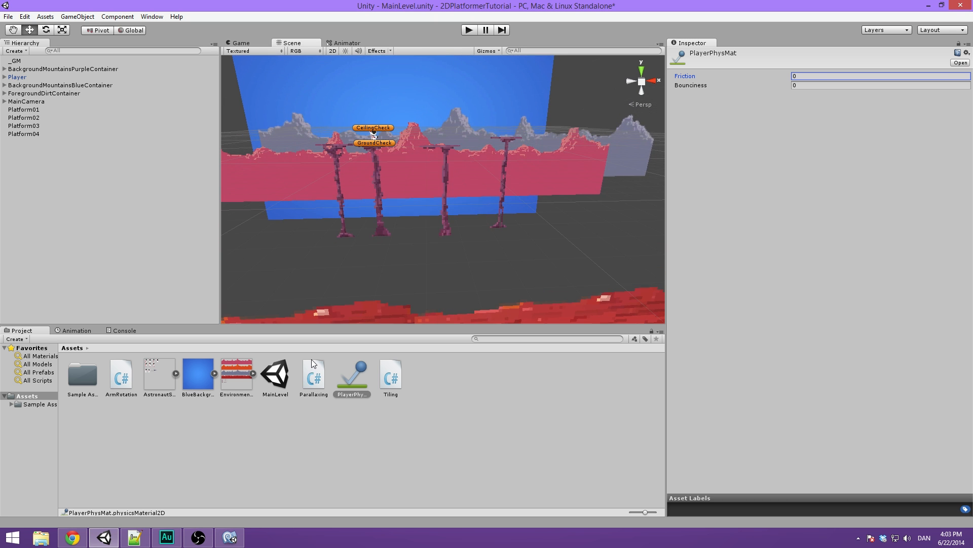
- Assign PlayerPhysMat as the material of the Player's Box Collider 2D and Circle Collider 2D
left_click(29, 78)
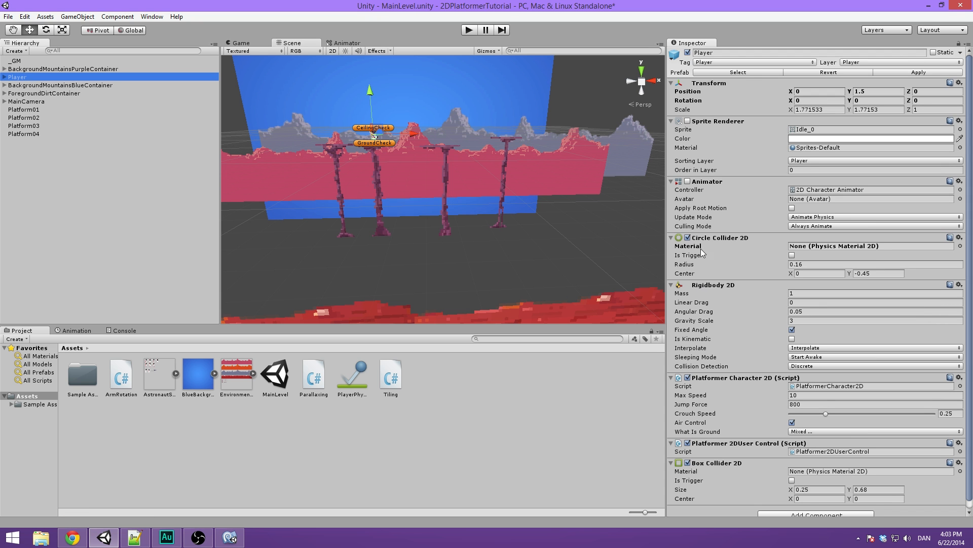
scroll(714, 244, "down", 1)
left_click(712, 277)
left_click(718, 284)
scroll(763, 337, "down", 1)
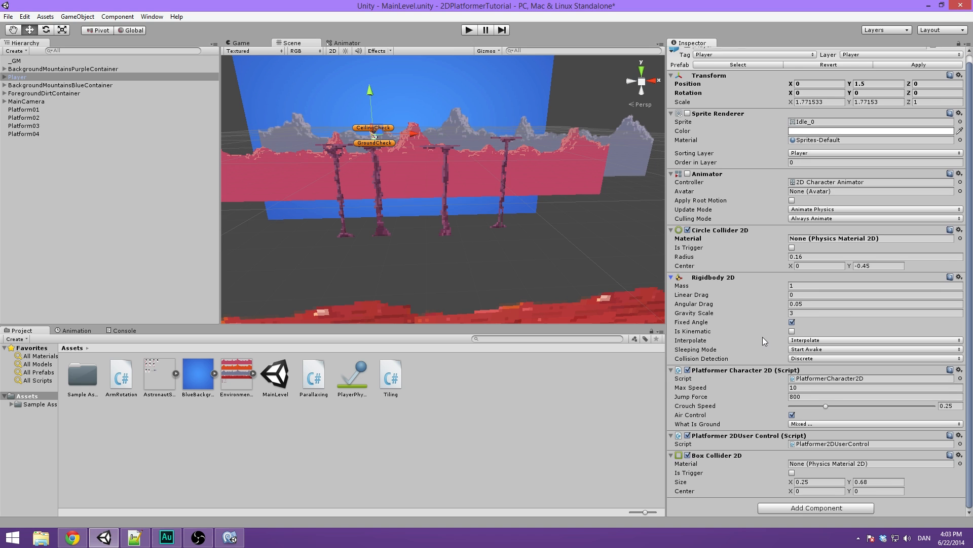
scroll(763, 337, "up", 1)
scroll(750, 200, "down", 1)
left_click_drag(353, 378, 862, 464)
left_click_drag(354, 386, 866, 241)
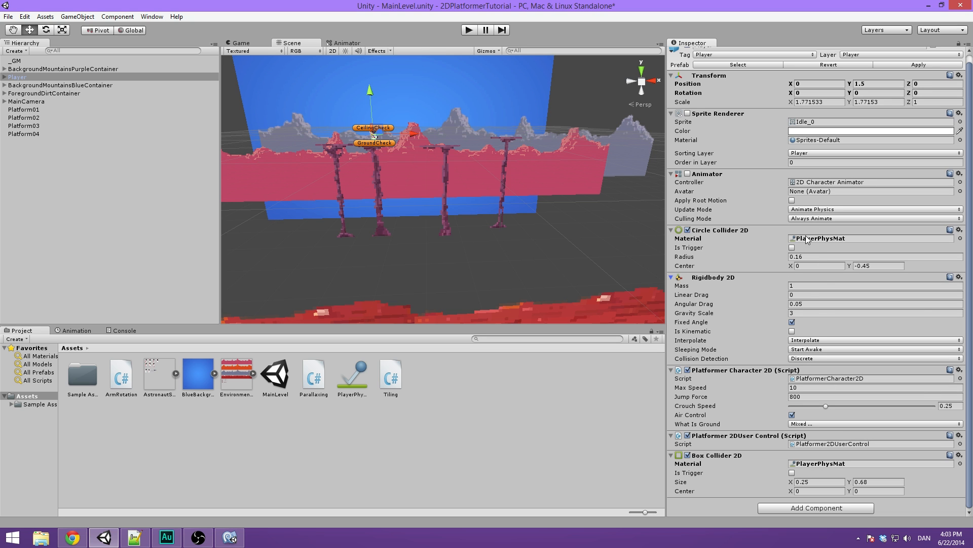
- Run the game twice, moving and jumping with the character to test collision against the platforms, and stop it
left_click(469, 30)
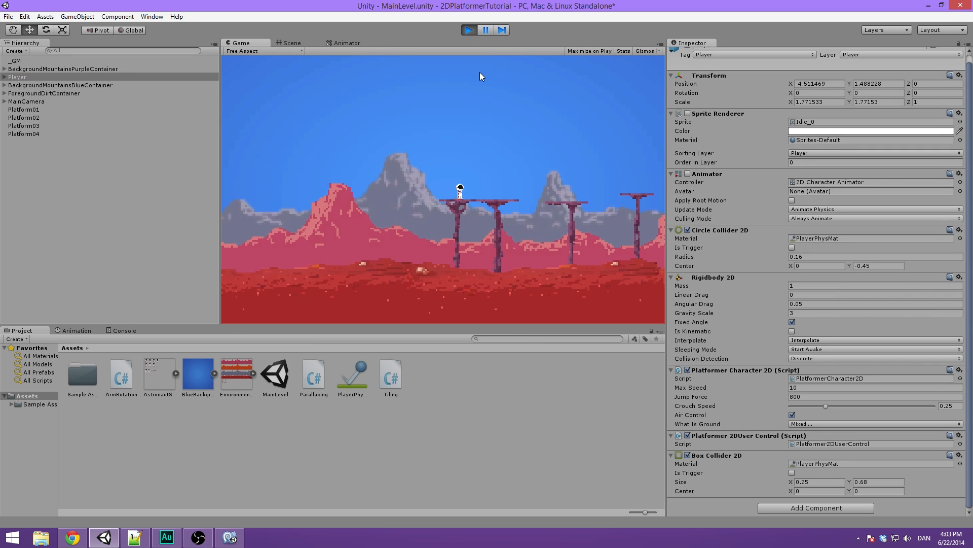
key("space")
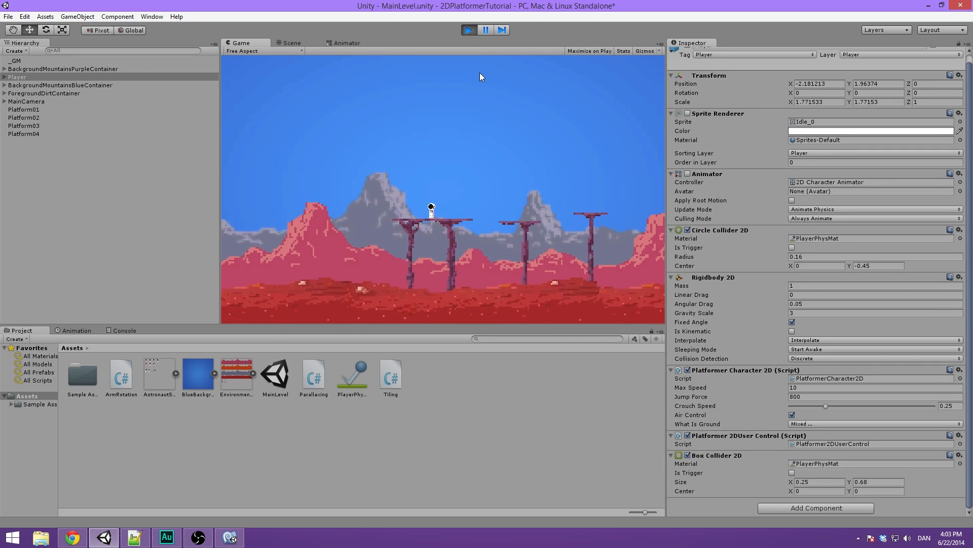
key("d")
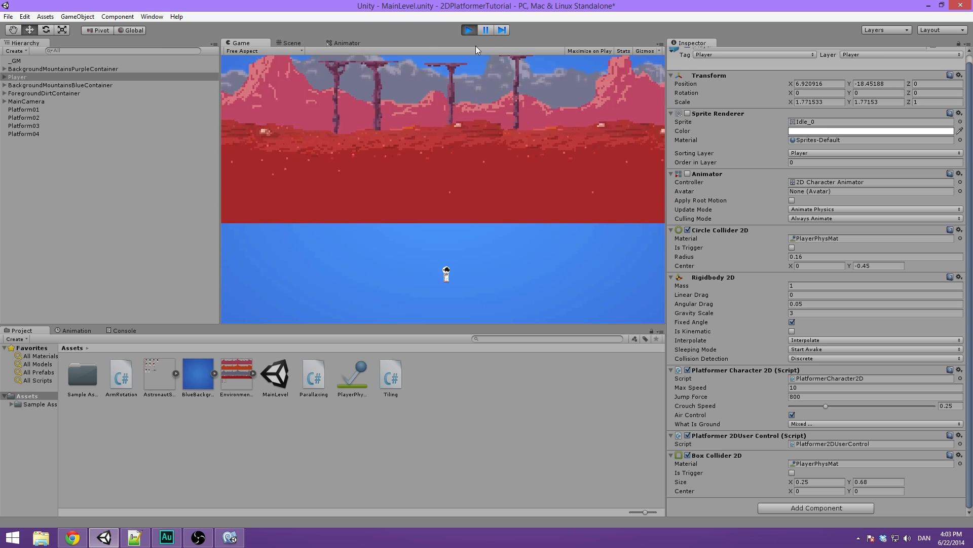
left_click(469, 30)
key("ctrl+p")
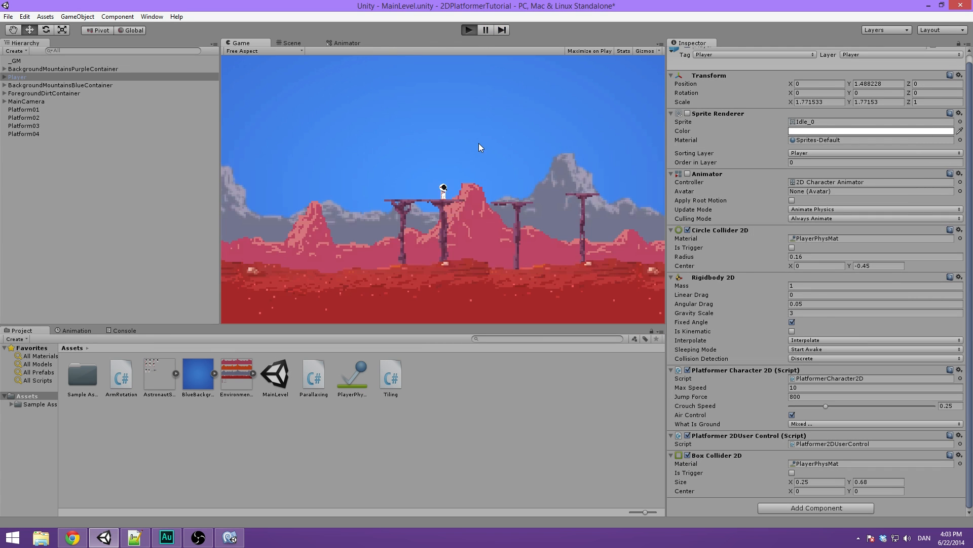
left_click(463, 31)
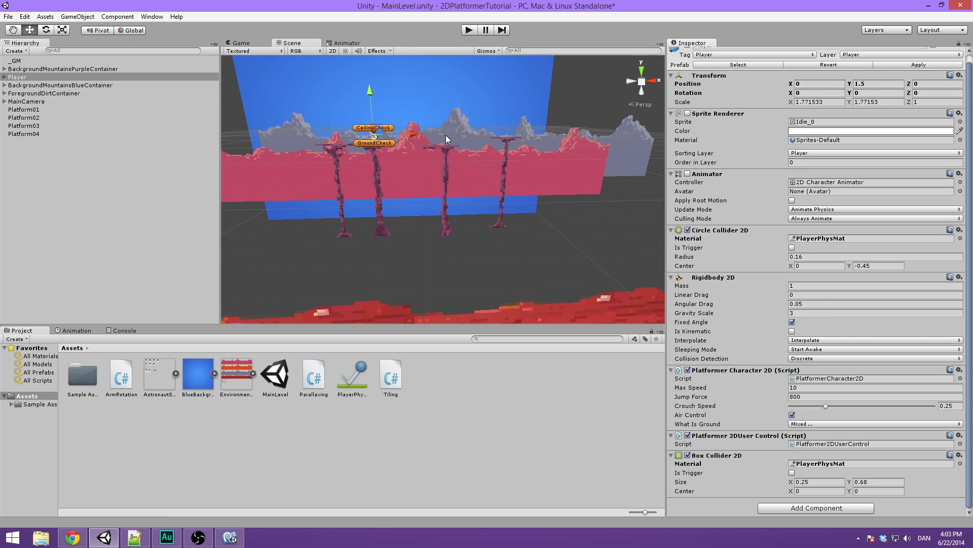
- Set PlayerPhysMat's friction to 0.2, test the character against the platform edges in the running game, and stop it
left_click(351, 375)
left_click(833, 75)
type("0.2")
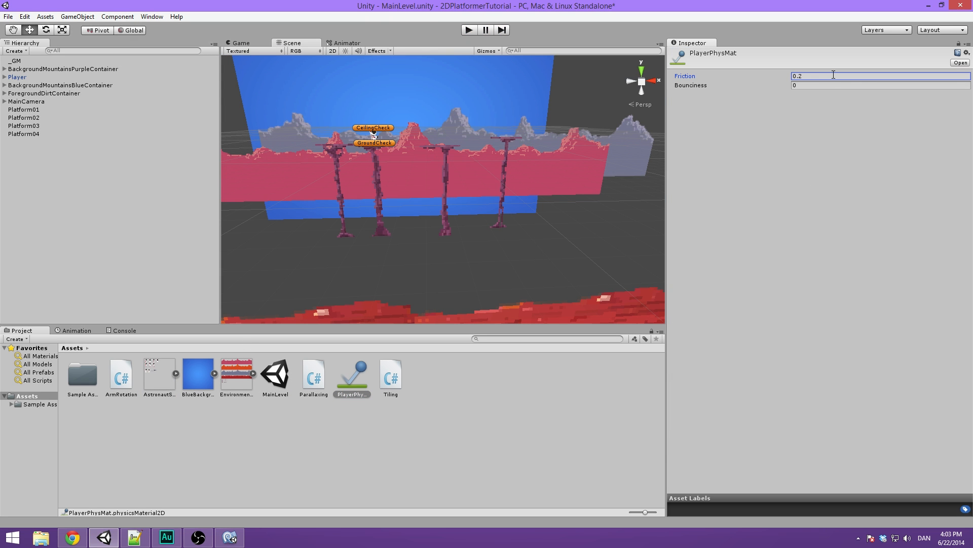
left_click(464, 31)
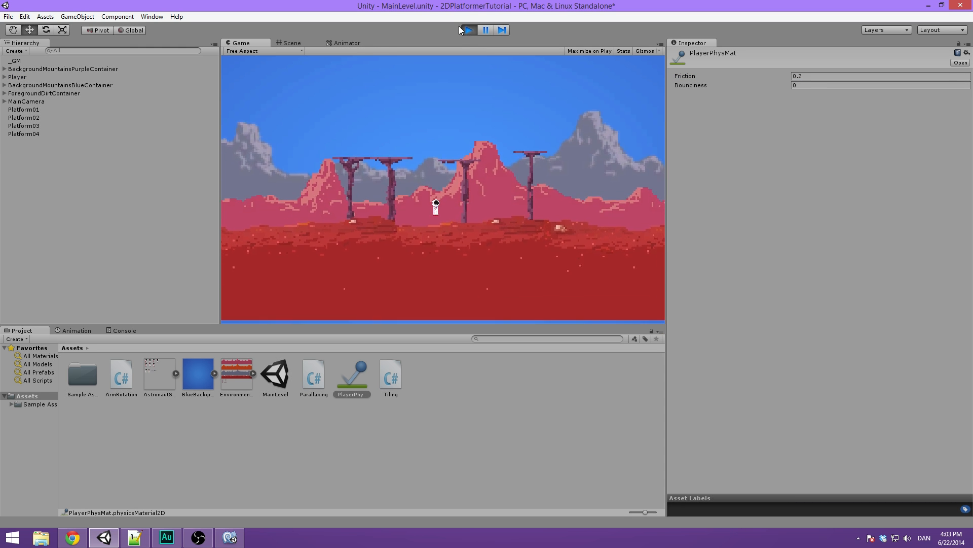
left_click(470, 30)
- Lower PlayerPhysMat's friction to 0.1, run the game to test the platform collision, and stop it
left_click(830, 76)
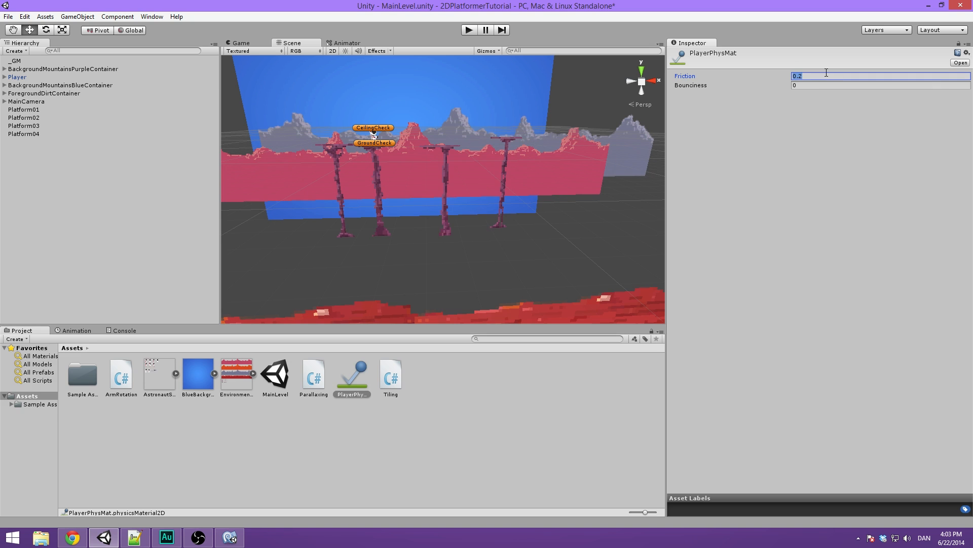
left_click(470, 30)
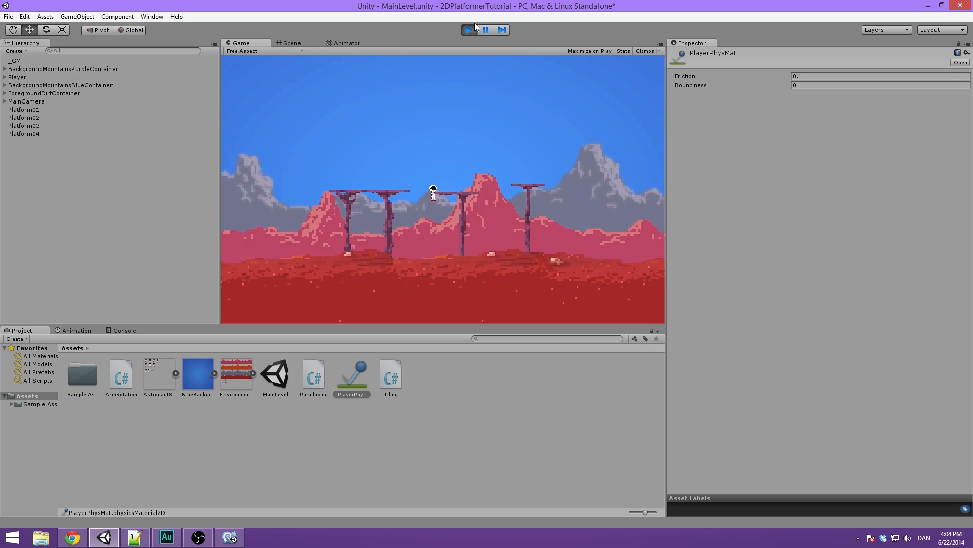
left_click(470, 30)
- Set PlayerPhysMat's friction back to 0, run the game once more to check the collision, and stop it
left_click(852, 76)
type("0")
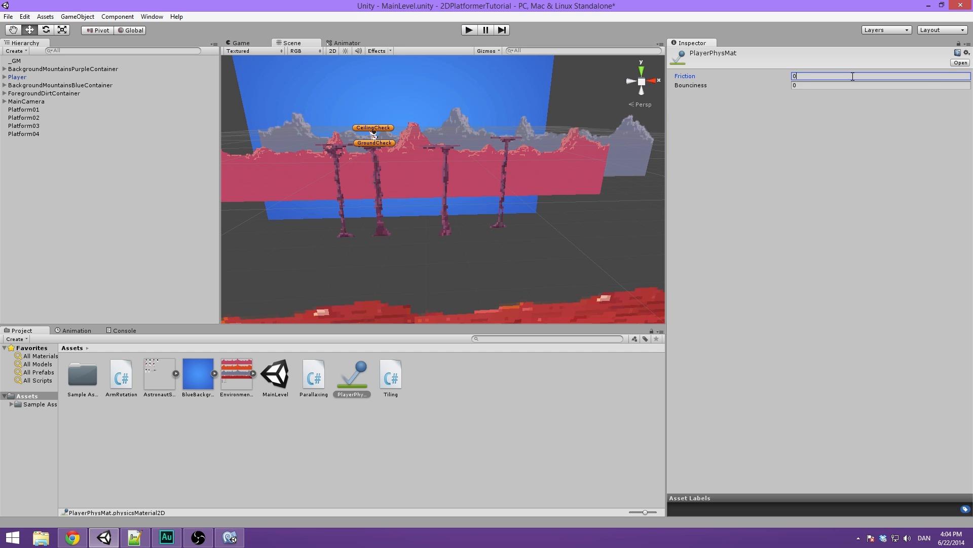
left_click(471, 30)
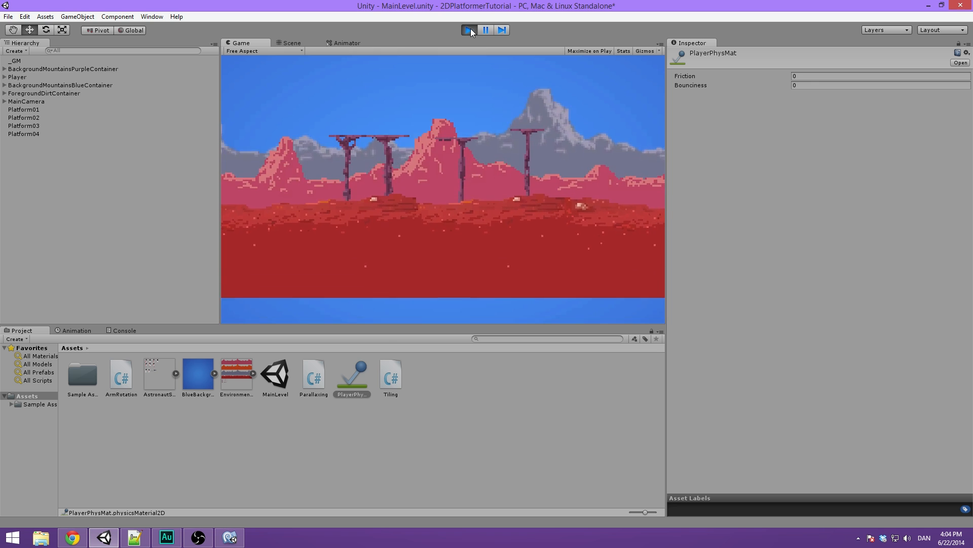
left_click(471, 30)
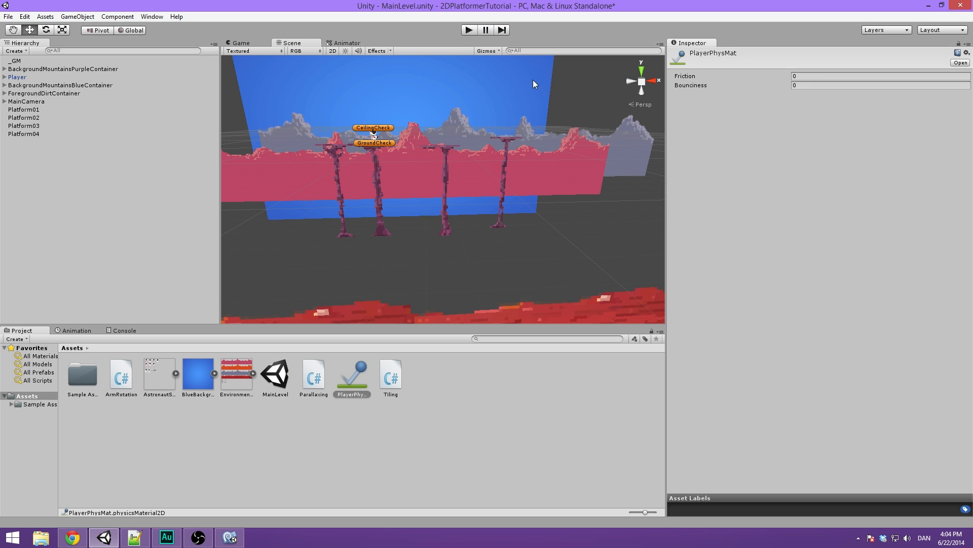
left_click_drag(402, 175, 582, 218, "alt")
left_click_drag(616, 167, 379, 158, "alt")
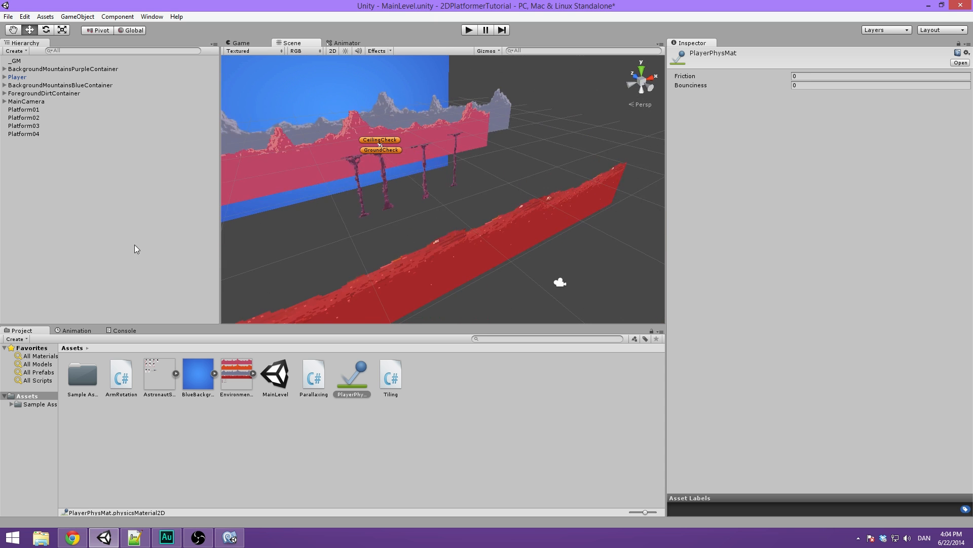
left_click(215, 421)
middle_click_drag(341, 136, 427, 142)
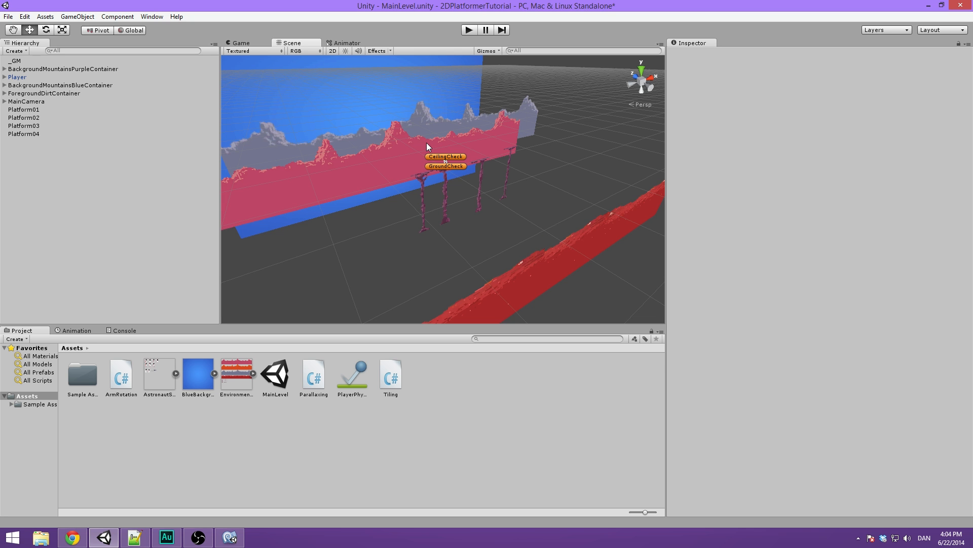
left_click_drag(427, 143, 455, 152, "alt")
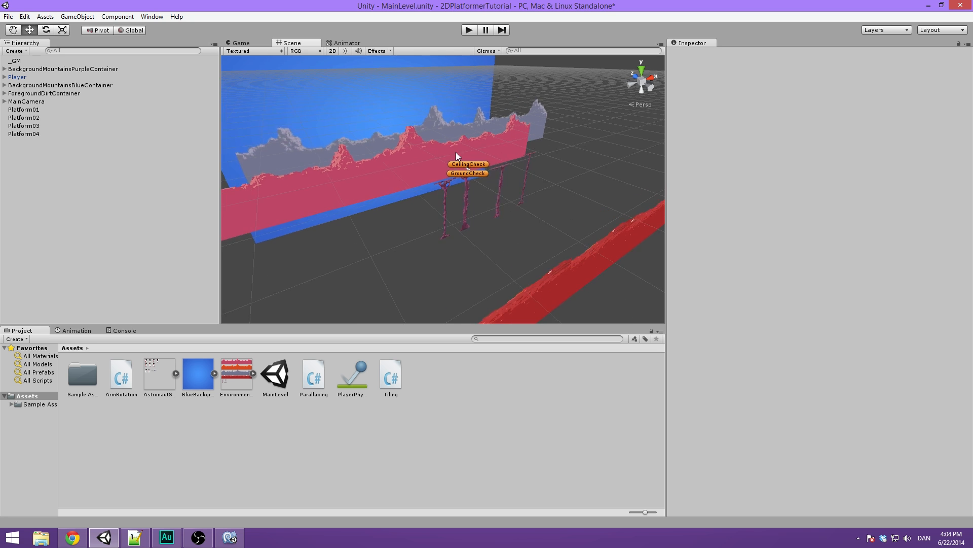
left_click_drag(529, 201, 334, 182, "alt")
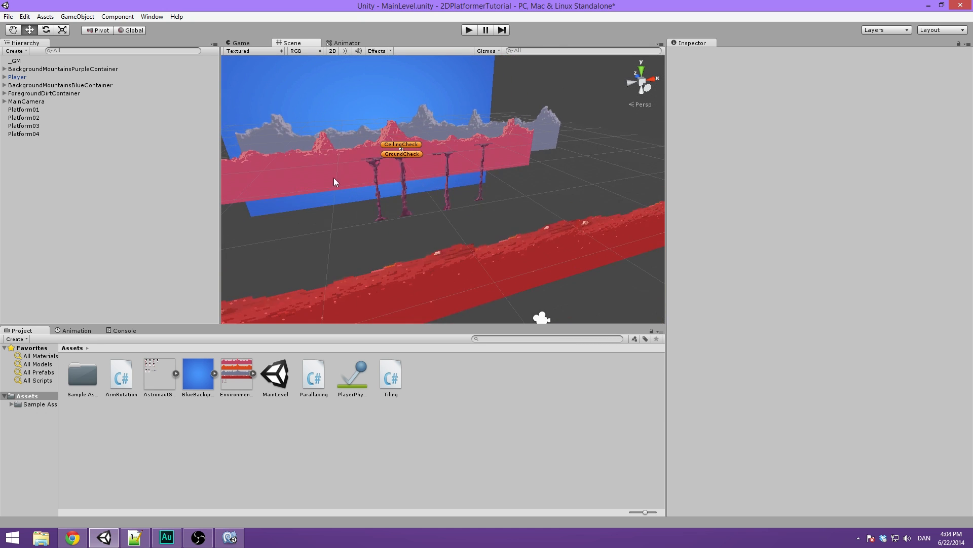
left_click(78, 169)
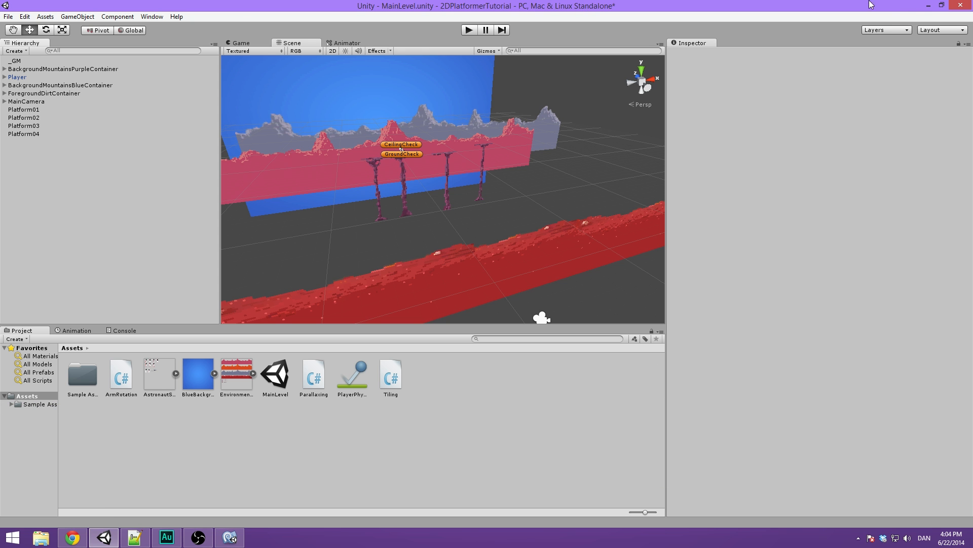
- Minimize the Unity, Notepad++ and MonoDevelop windows to show the desktop
left_click(927, 6)
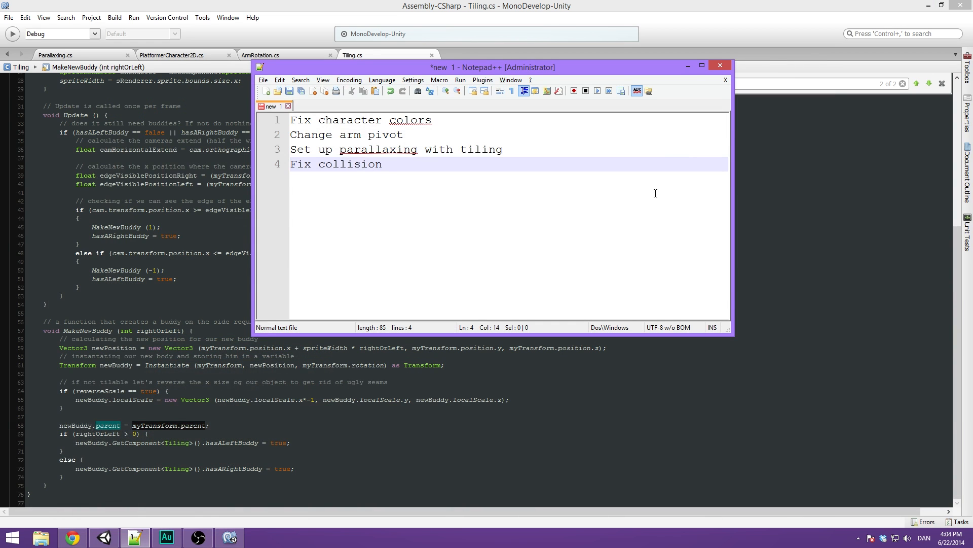
left_click(688, 64)
left_click(928, 6)
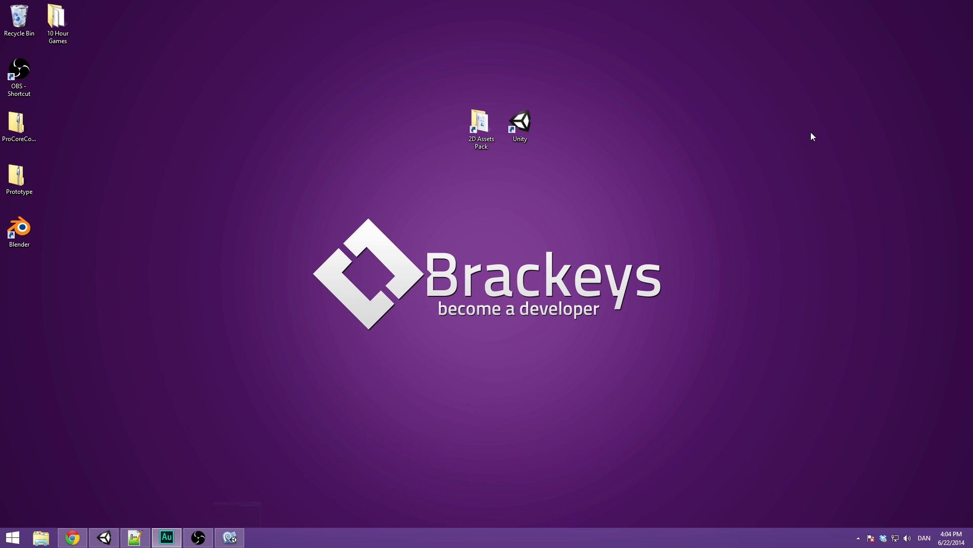